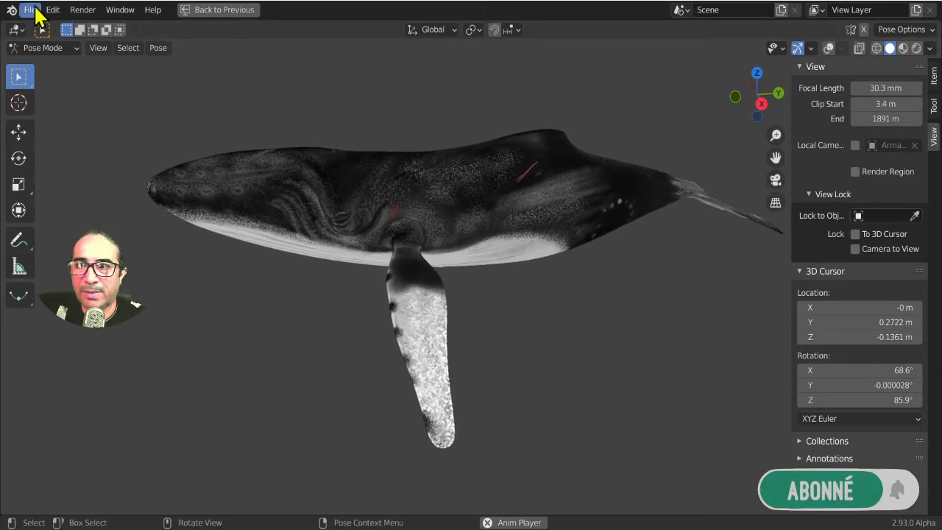
Show the viewport overlays on the animated whale rig and save the current file.
click(30, 11)
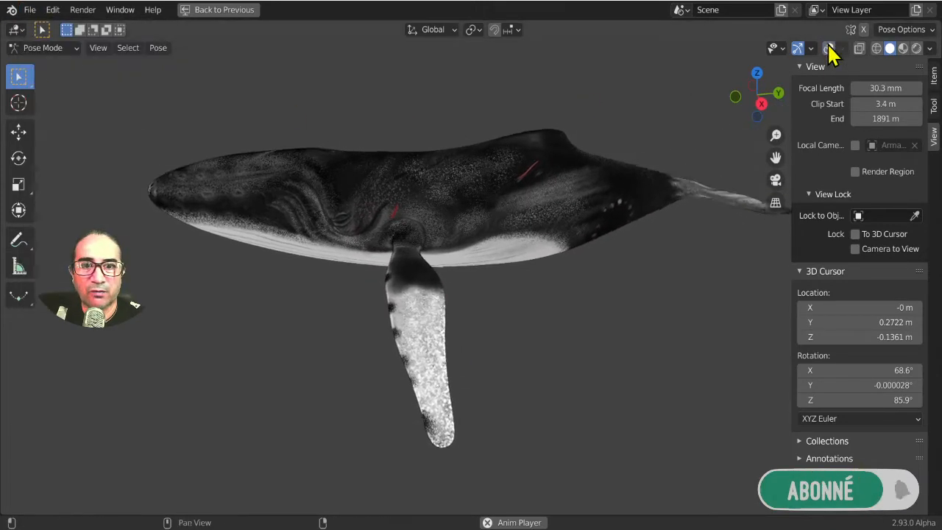
click(829, 48)
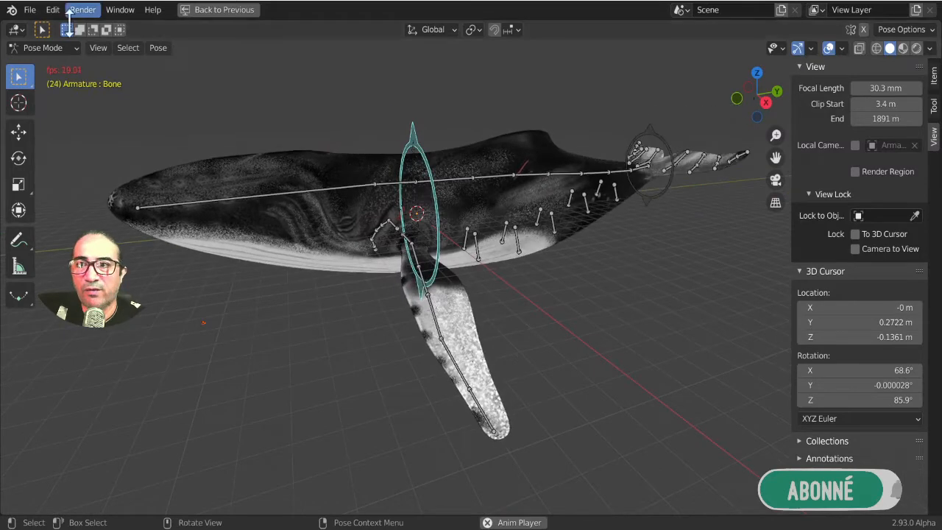
click(29, 10)
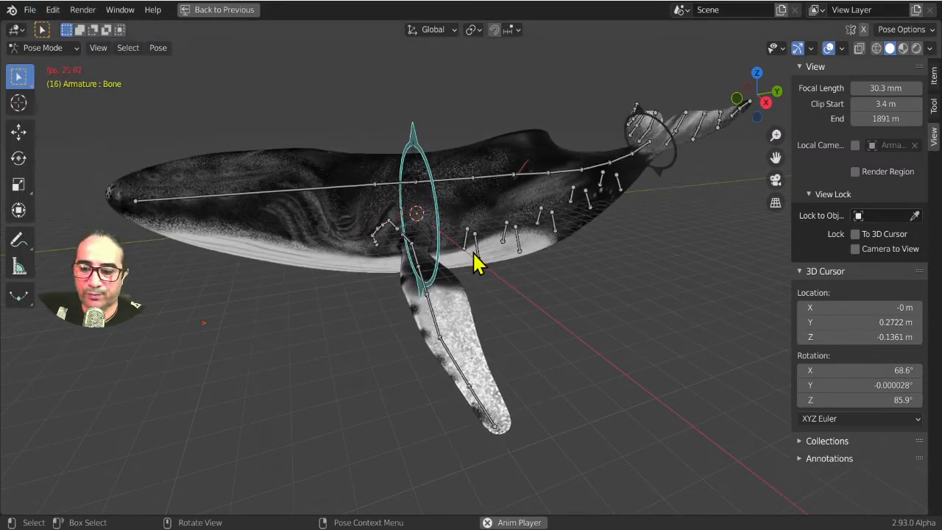
key(ctrl+s)
click(28, 11)
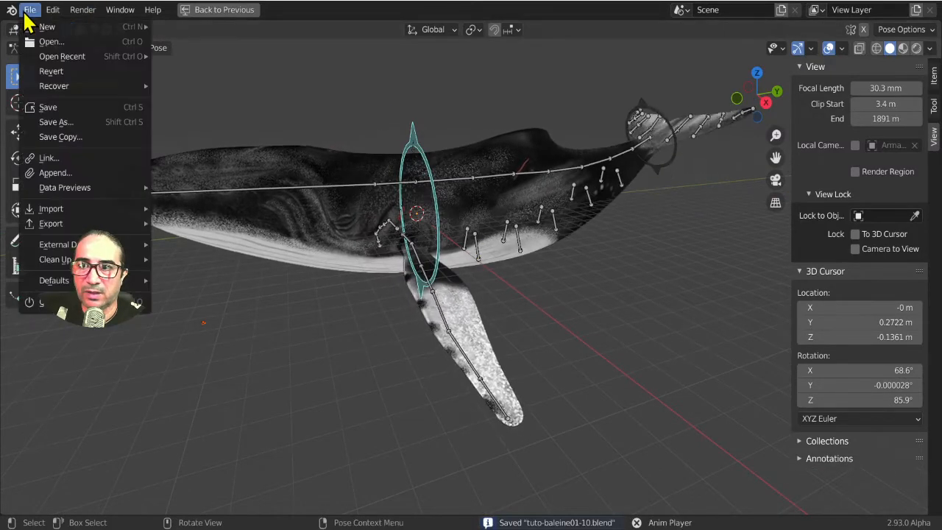
click(64, 124)
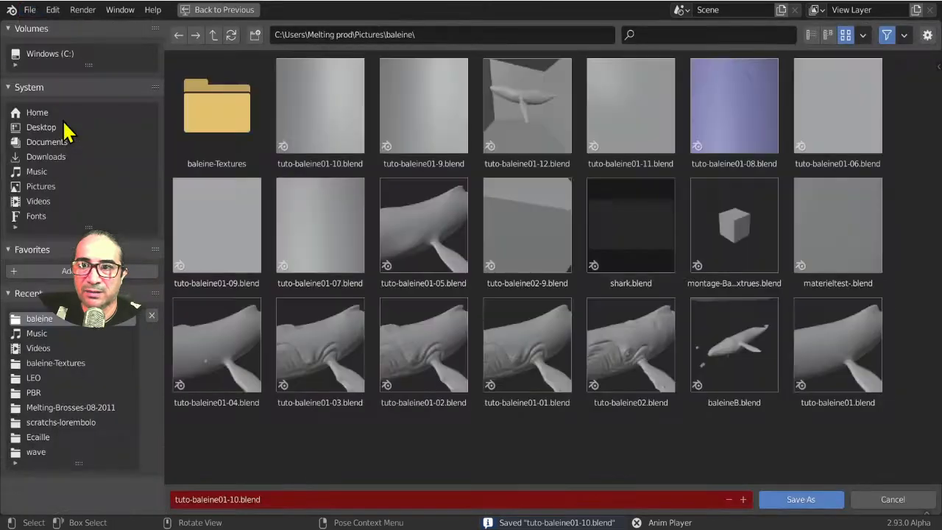
key(Escape)
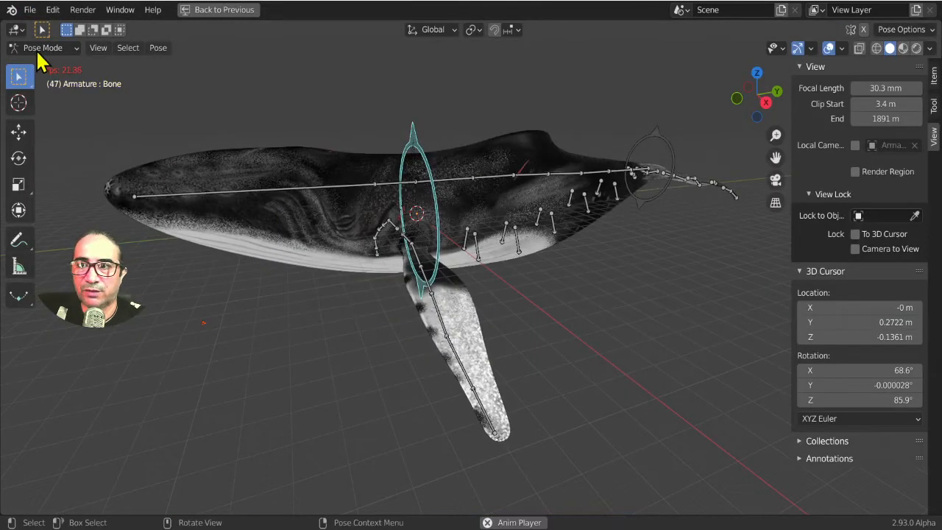
Open the recently used file tuto-baleine01-9.blend.
click(26, 11)
mouse_move(69, 57)
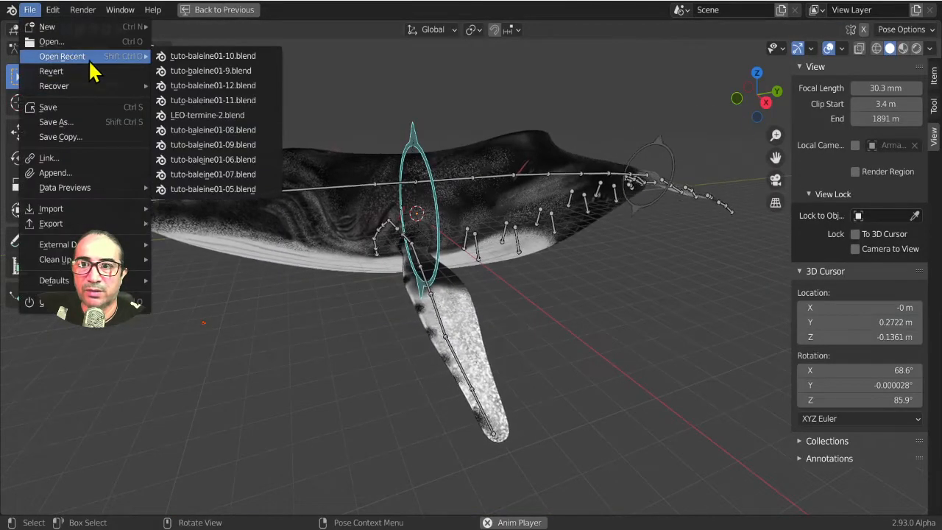
click(243, 74)
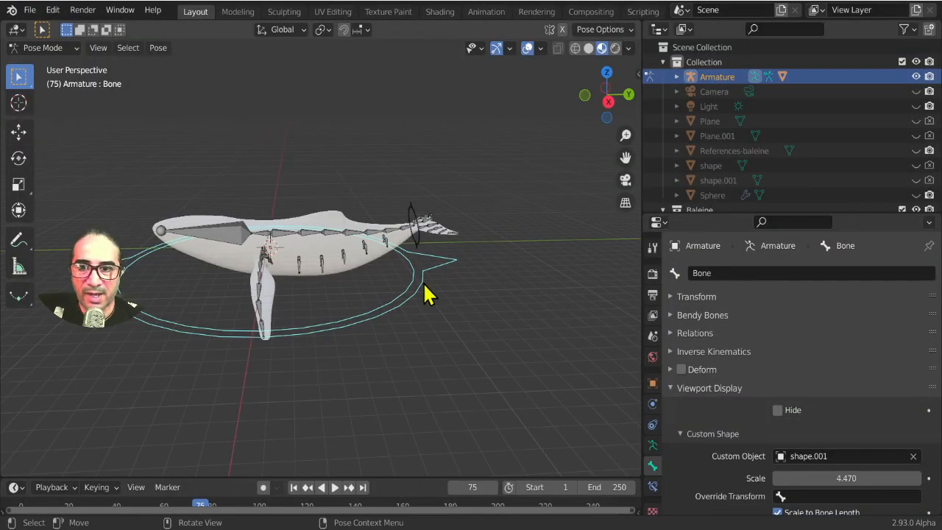
Swap the selected bone's custom shape object to shape and reduce its display scale to 1.970.
middle_drag(400, 311, 410, 319)
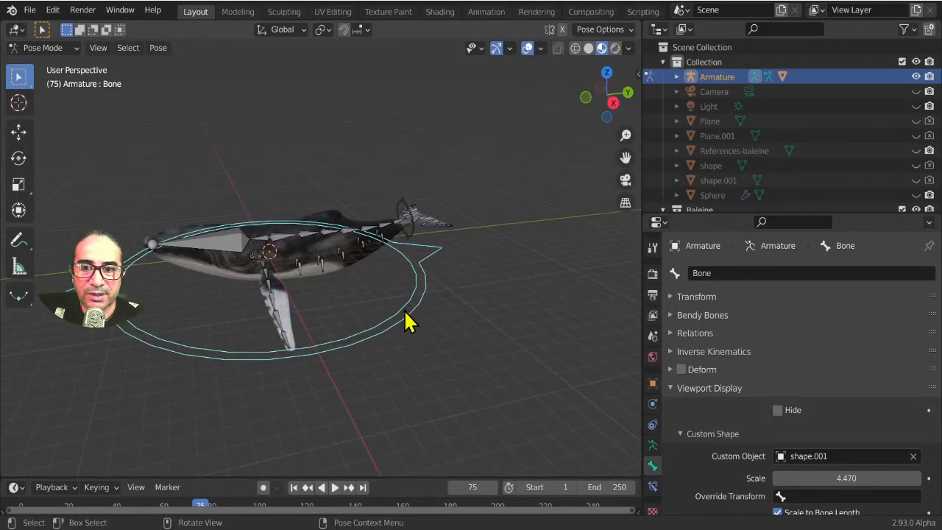
click(791, 462)
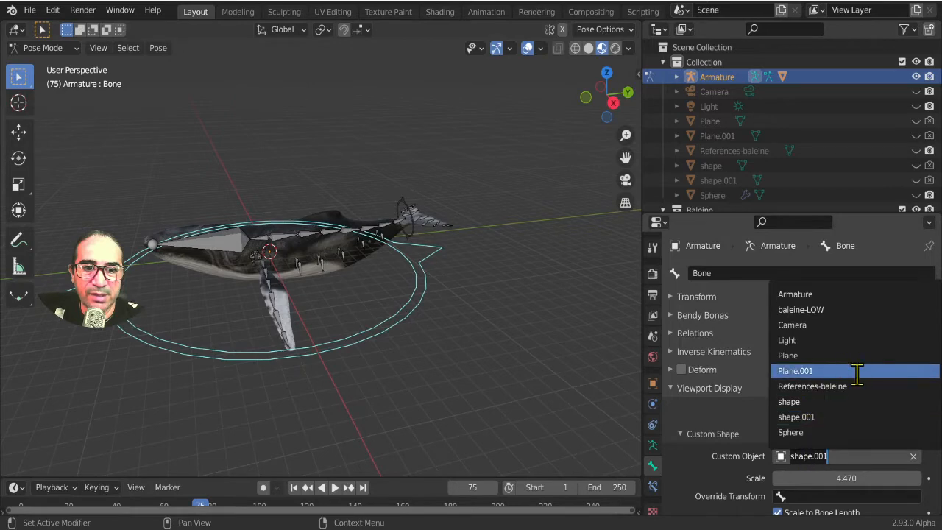
click(816, 402)
middle_drag(347, 305, 412, 324)
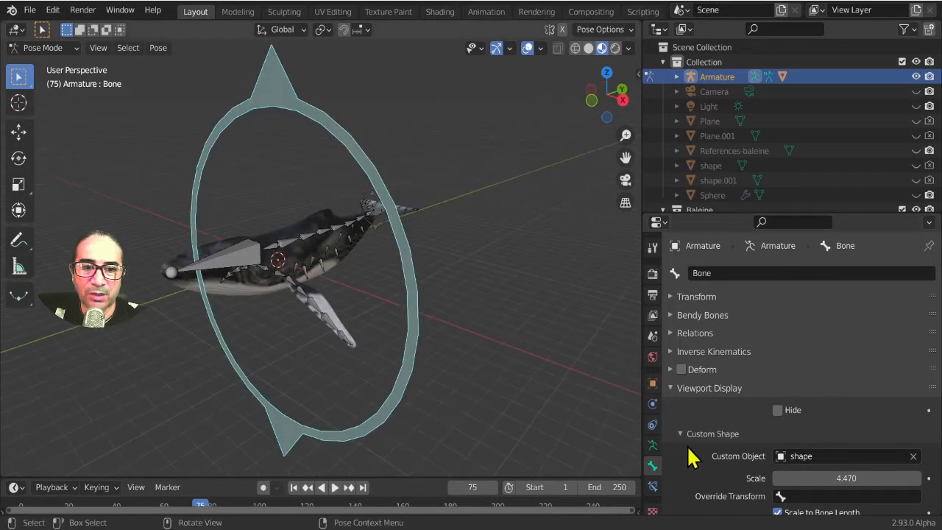
drag(844, 479, 819, 469)
Assign shape.001 as the bone's custom shape object again.
click(816, 461)
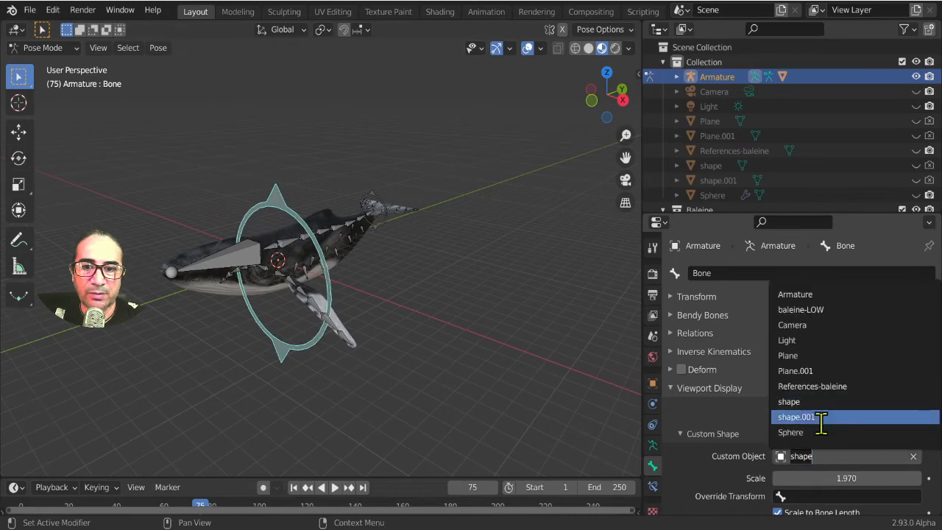
click(812, 427)
middle_drag(383, 398, 233, 355)
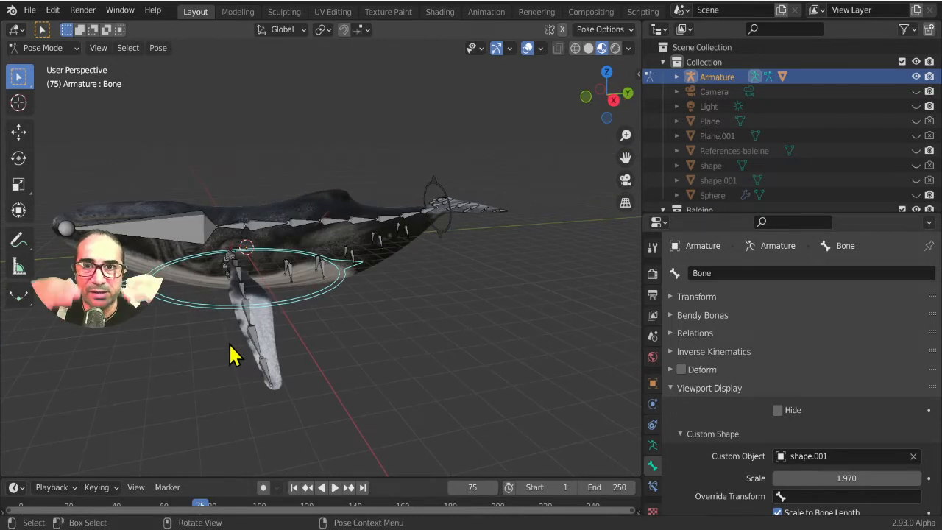
scroll(233, 355, up, 2)
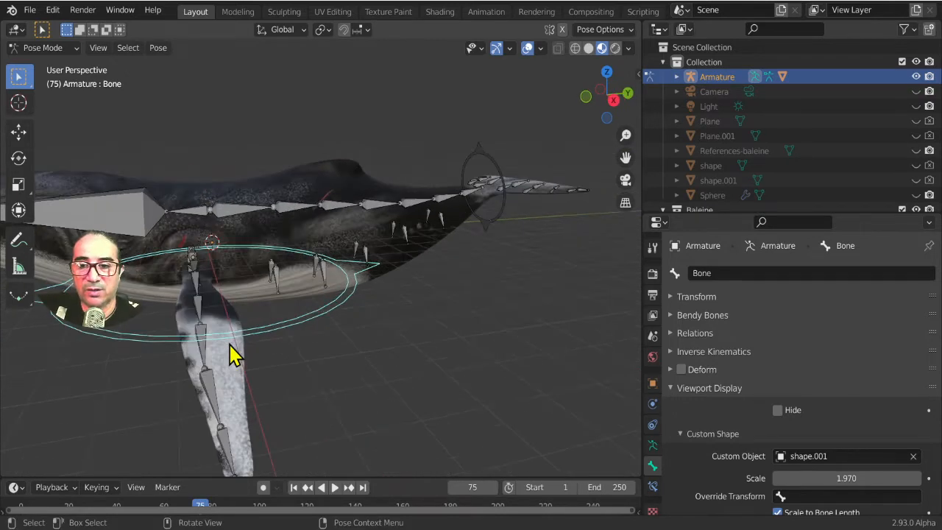
scroll(356, 371, down, 4)
middle_drag(364, 374, 332, 357)
scroll(318, 313, up, 3)
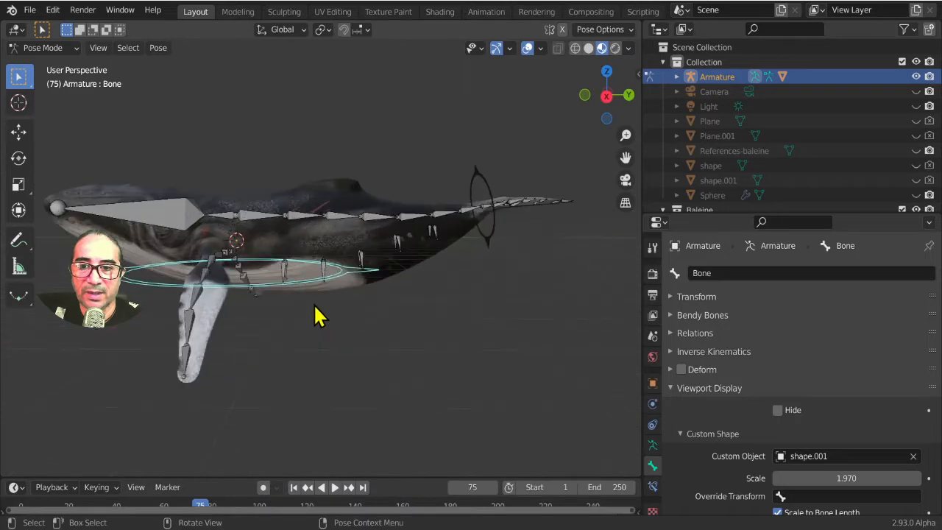
shift+middle_drag(314, 305, 349, 324)
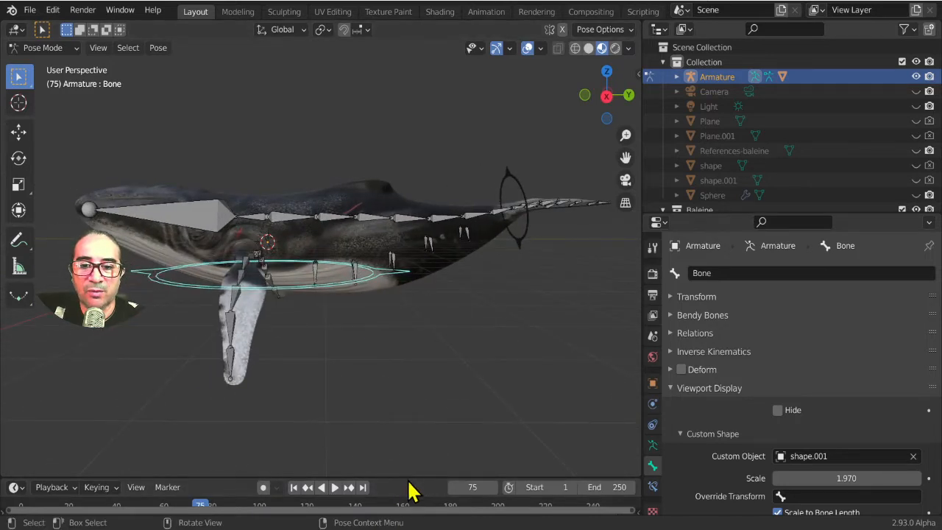
Switch to the Animation workspace and unhide the Camera in the enlarged outliner.
click(486, 13)
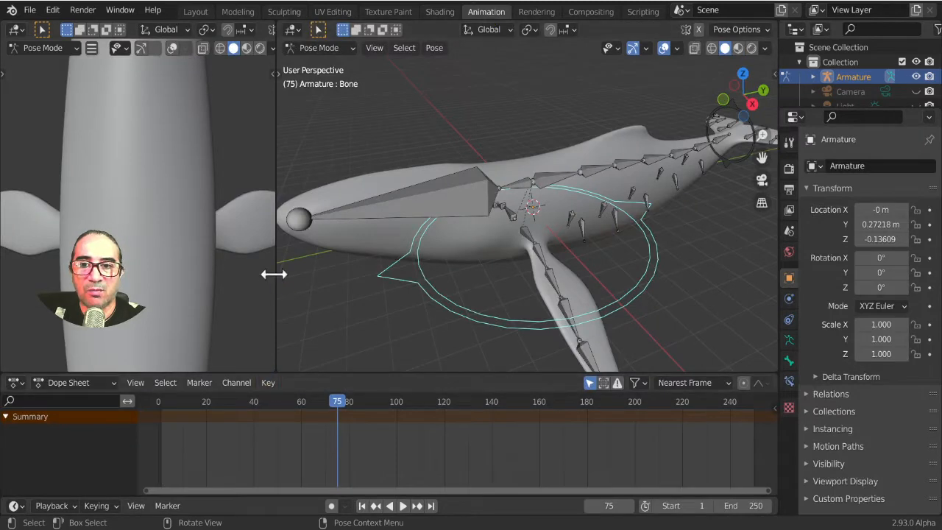
drag(273, 274, 281, 273)
drag(846, 109, 846, 184)
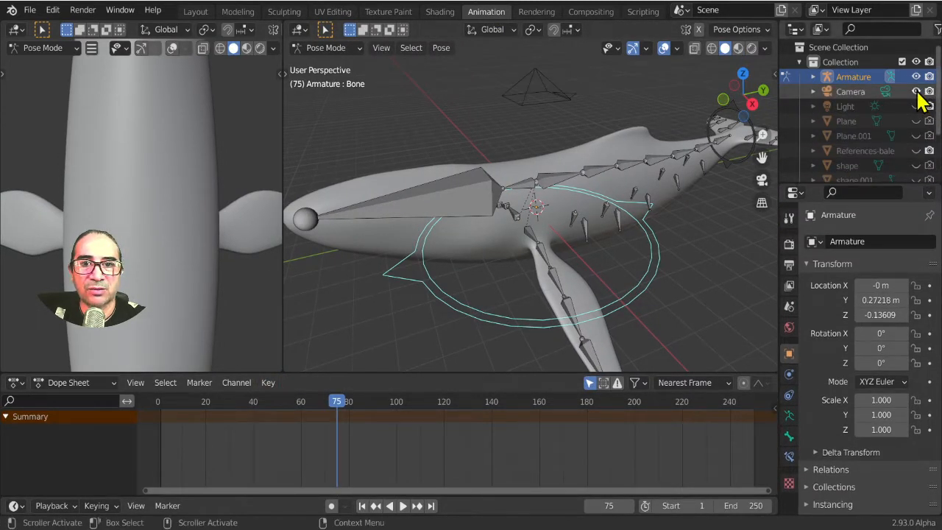
Change from Pose Mode to Object Mode and select the camera above the whale.
click(544, 113)
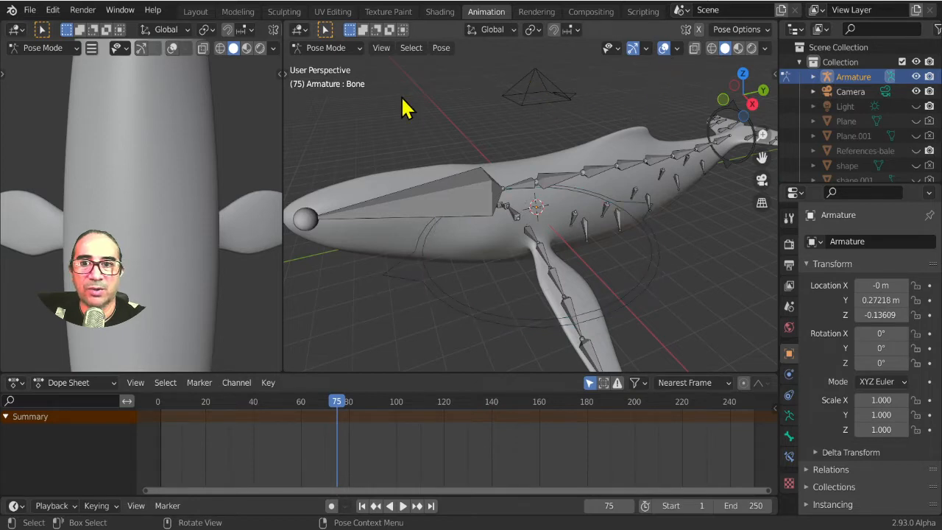
click(332, 47)
click(330, 64)
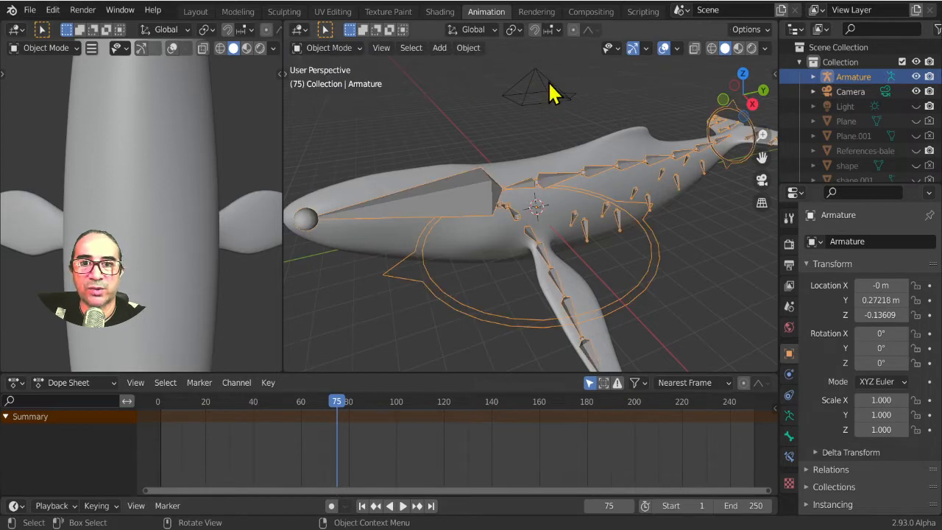
click(552, 92)
scroll(572, 152, down, 3)
middle_drag(575, 231, 675, 304)
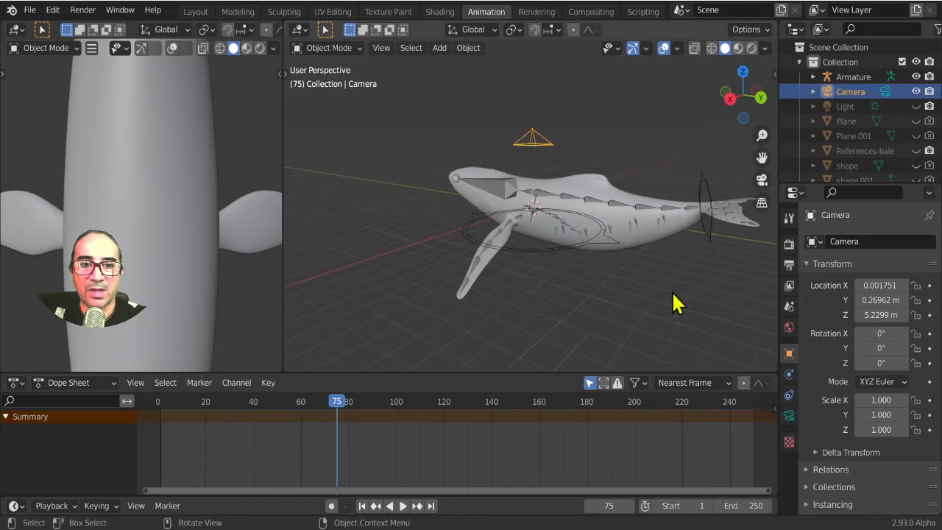
Apply the HDTV 720p preset to the render dimensions.
click(789, 265)
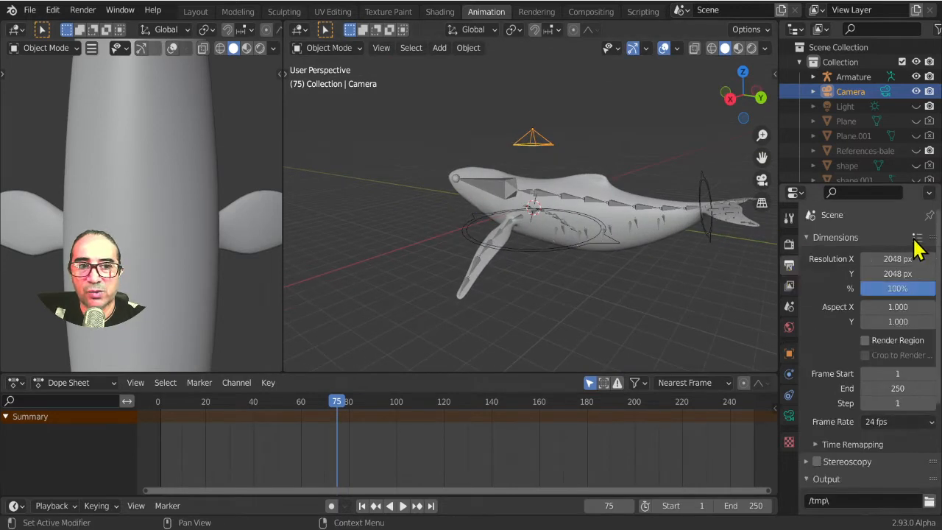
click(917, 237)
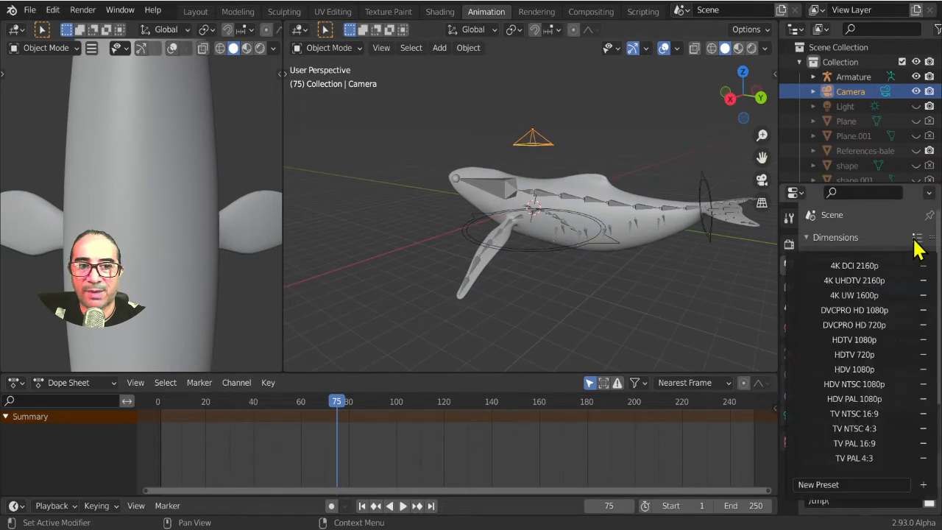
click(869, 355)
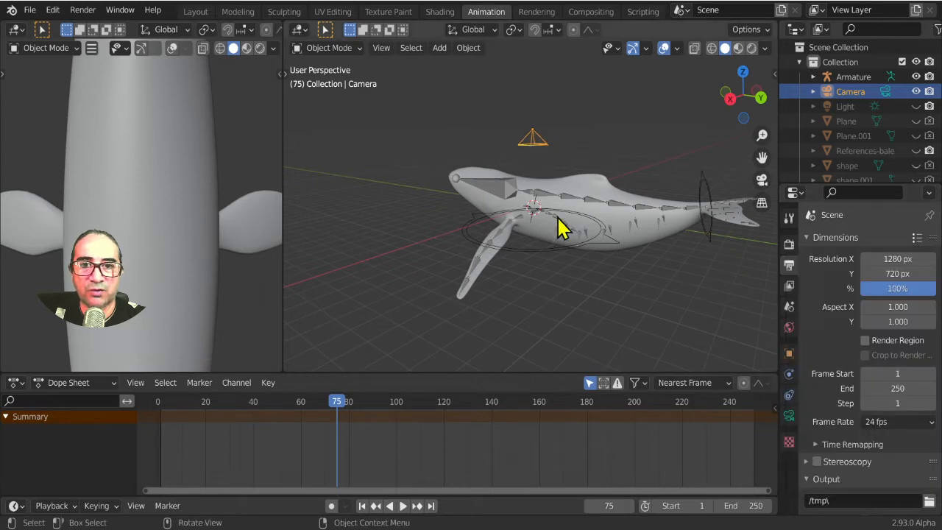
Try to make the selected object the scene's active camera and look through it, starting from the right side view.
middle_drag(558, 225, 589, 221)
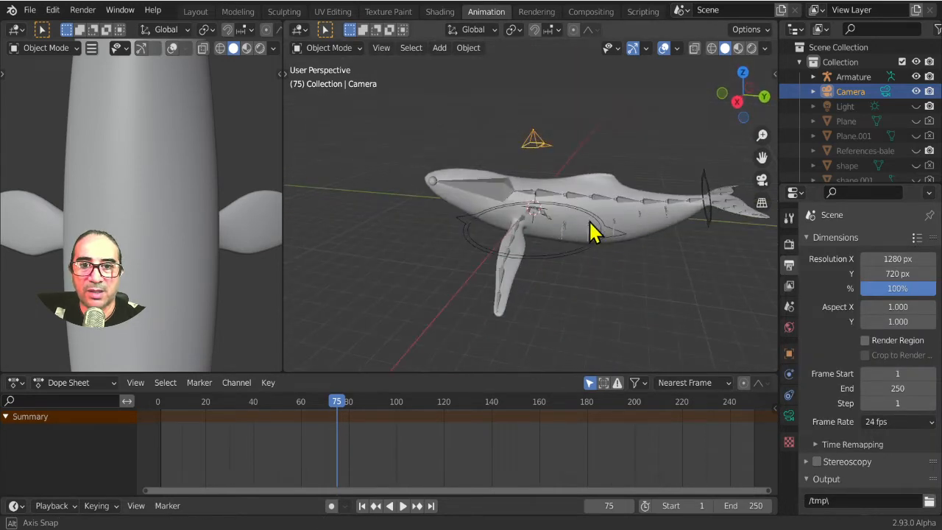
scroll(531, 278, down, 6)
middle_drag(524, 273, 551, 263)
key(KP_3)
scroll(547, 263, up, 4)
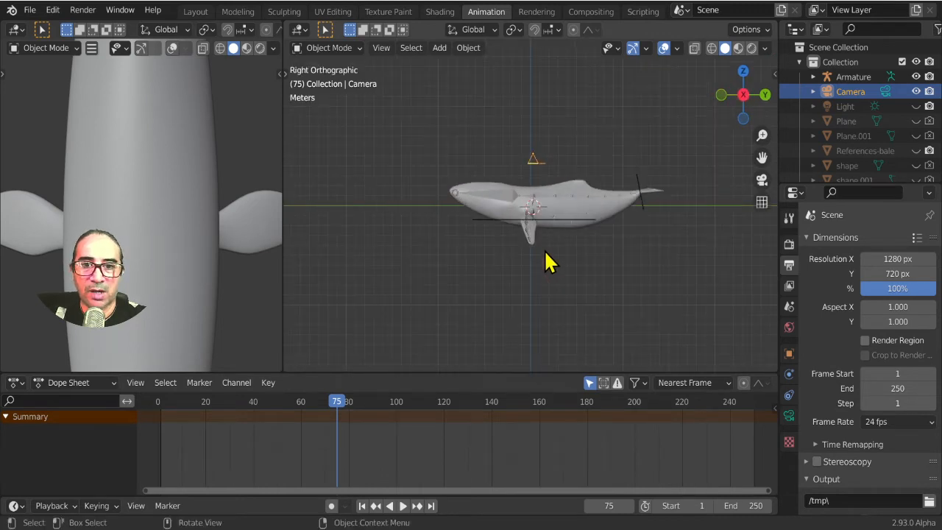
key(ctrl+KP_0)
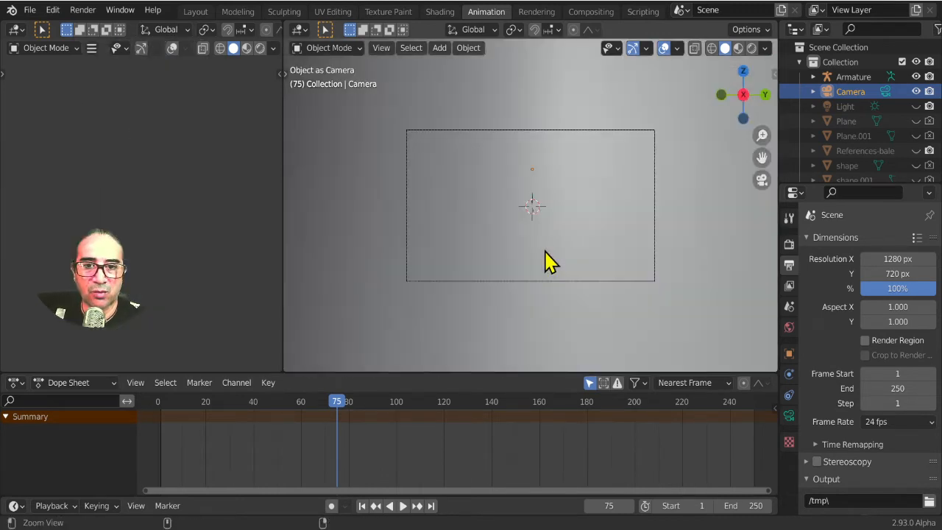
scroll(546, 253, down, 3)
middle_drag(551, 257, 582, 272)
scroll(572, 262, down, 5)
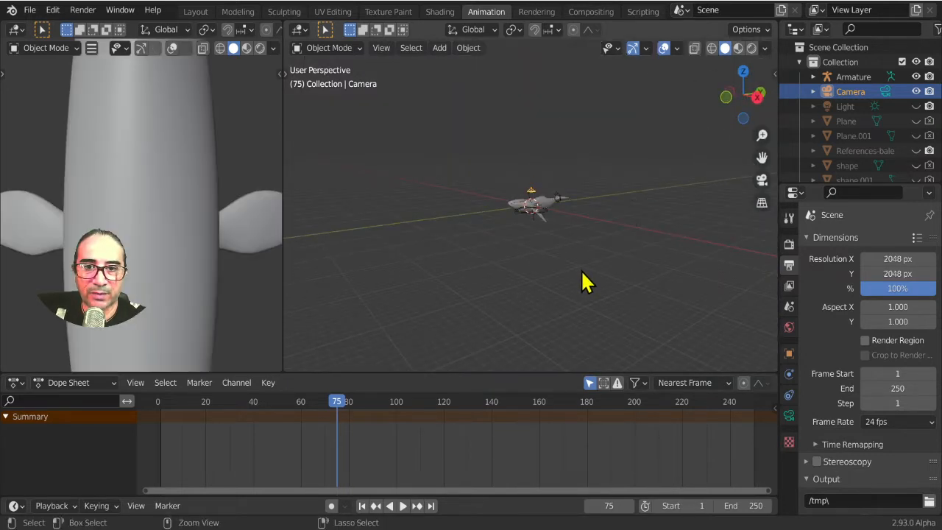
Set the orthographic camera above the whale as the scene's active camera and look through it.
scroll(583, 280, up, 5)
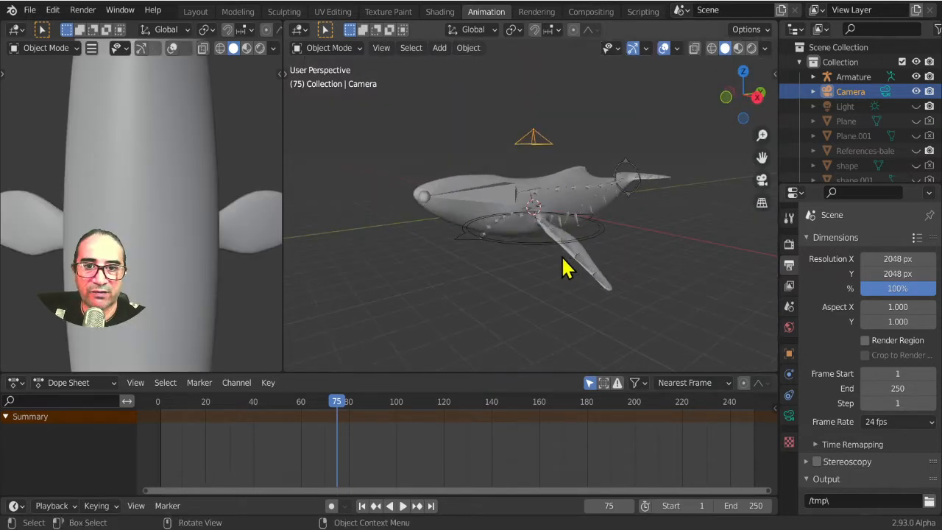
middle_drag(564, 267, 489, 272)
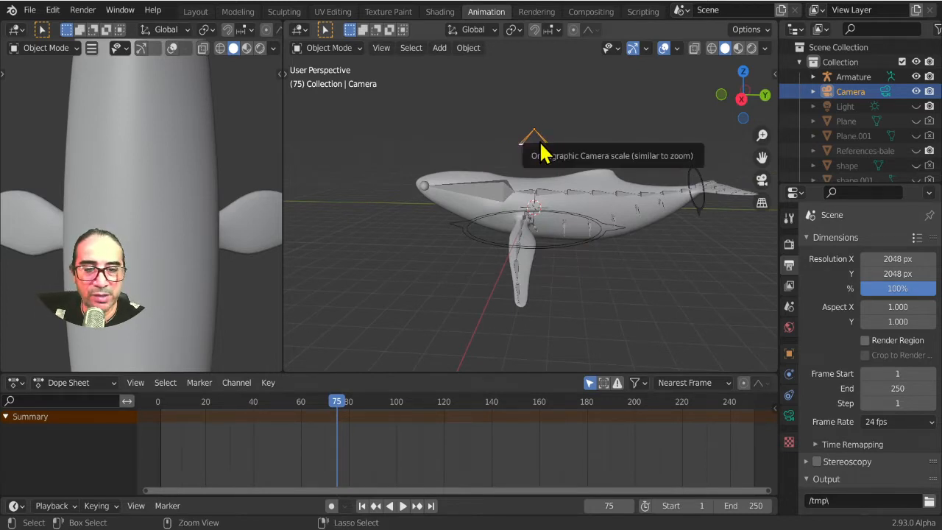
key(KP_0)
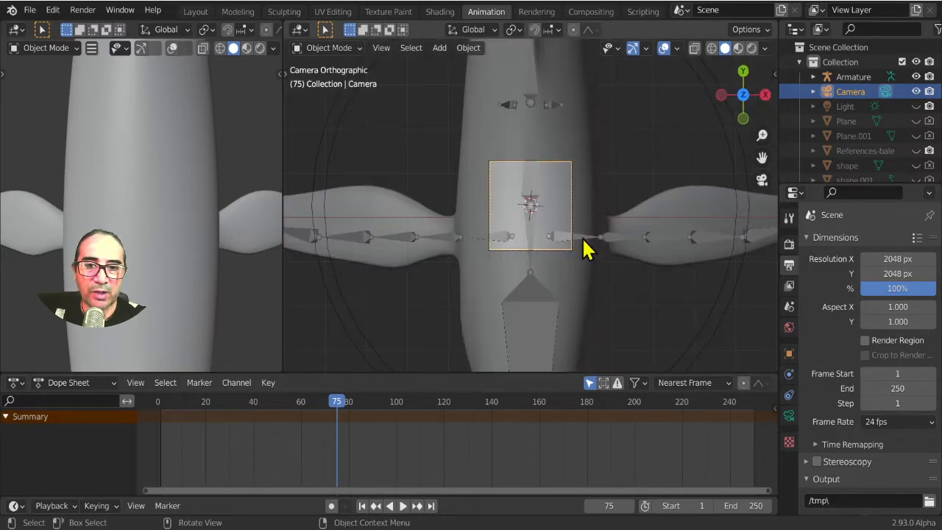
middle_drag(583, 248, 617, 262)
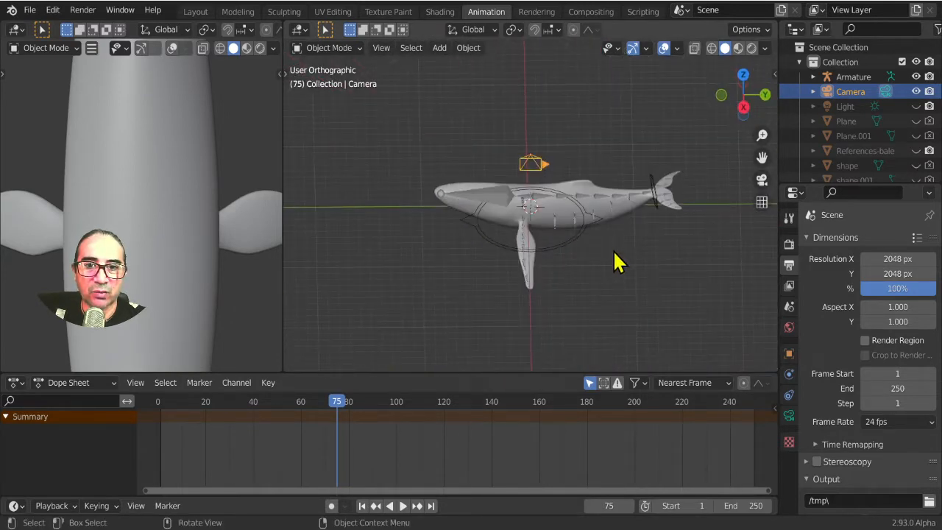
Reapply the HDTV 720p preset to set the render resolution to 1280 × 720 px.
scroll(589, 254, up, 4)
middle_drag(558, 248, 467, 253)
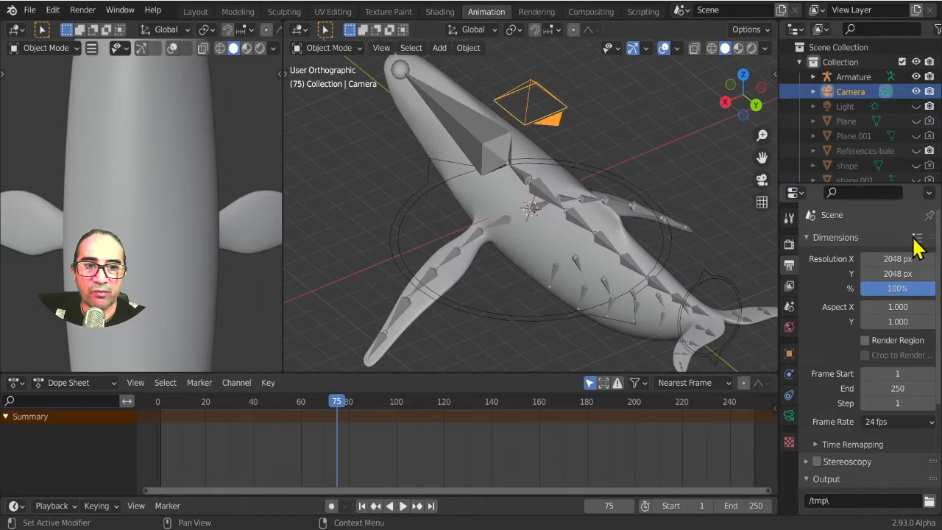
click(915, 237)
click(866, 357)
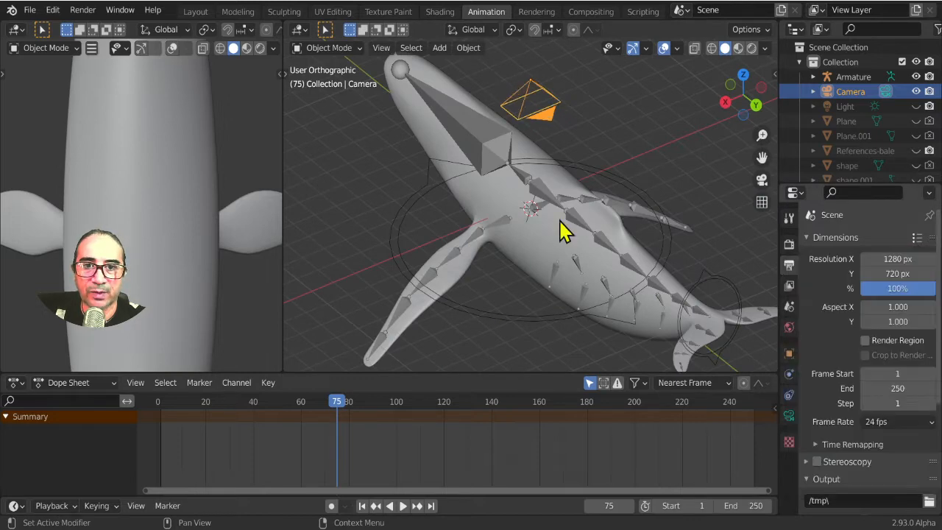
middle_drag(486, 245, 557, 185)
scroll(563, 187, down, 2)
scroll(515, 276, down, 1)
mouse_move(516, 275)
middle_down()
mouse_move(527, 267)
mouse_move(528, 281)
middle_up()
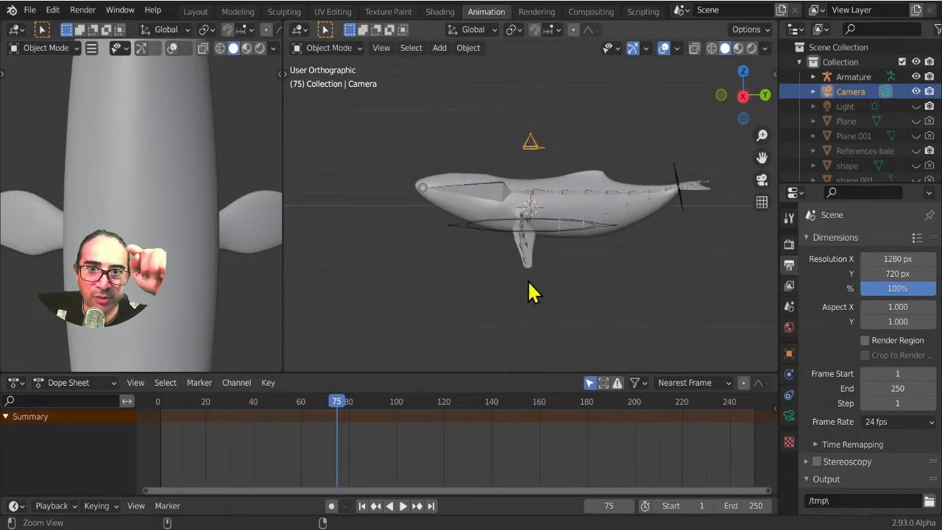
Align the camera to the current side view of the whale and set its lens type to Perspective.
key(ctrl+KP_0)
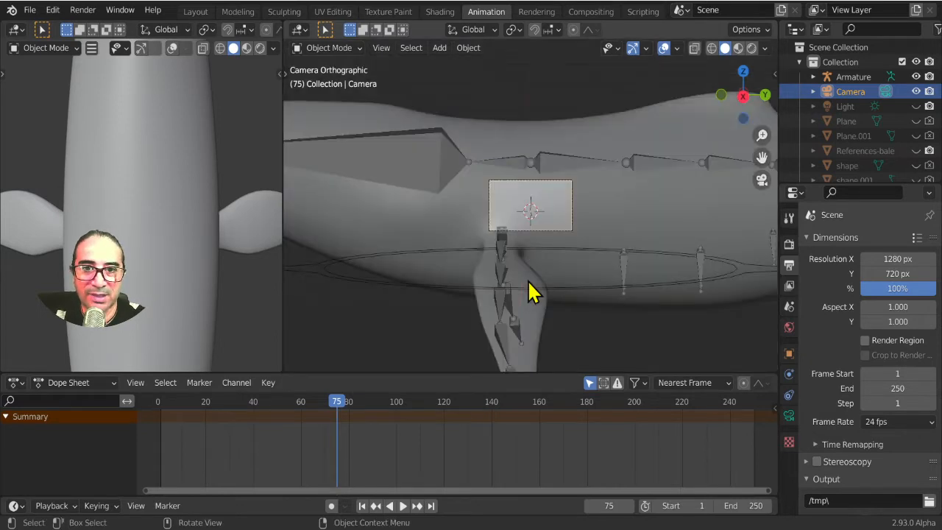
click(552, 231)
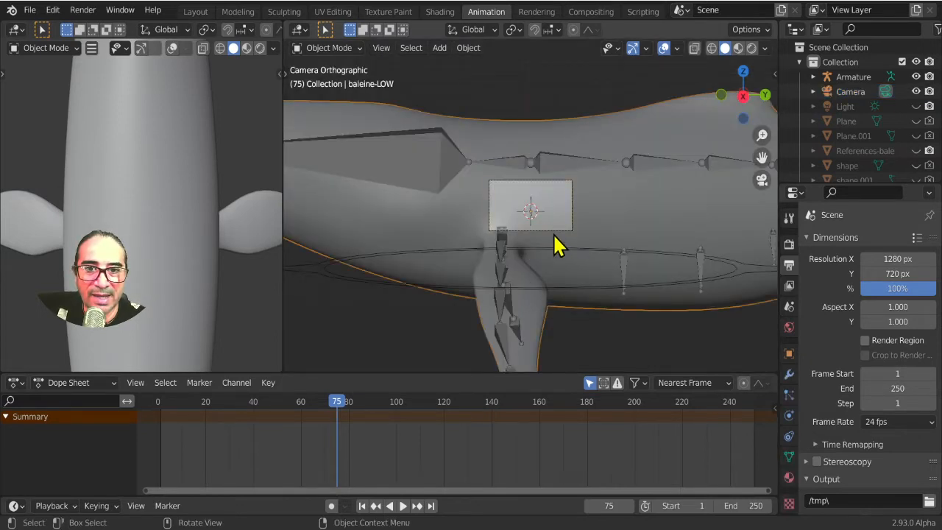
click(552, 230)
click(788, 416)
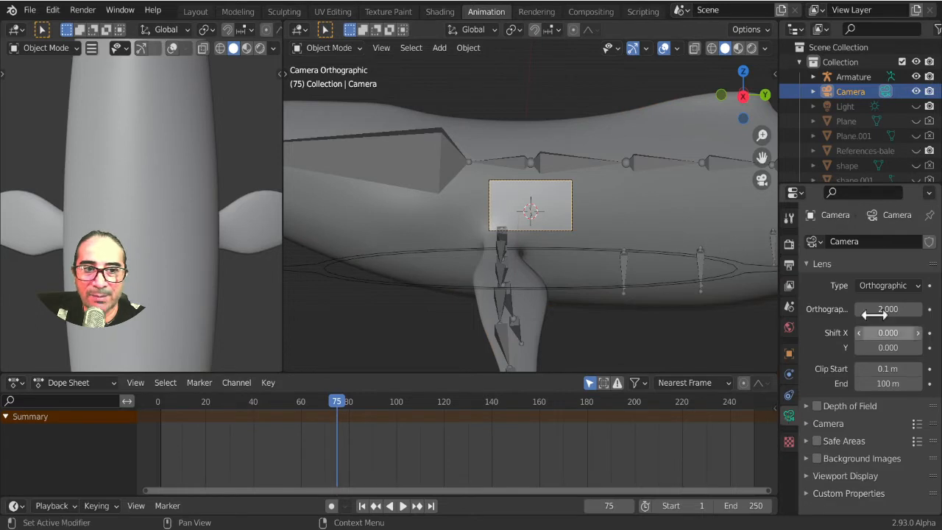
click(889, 286)
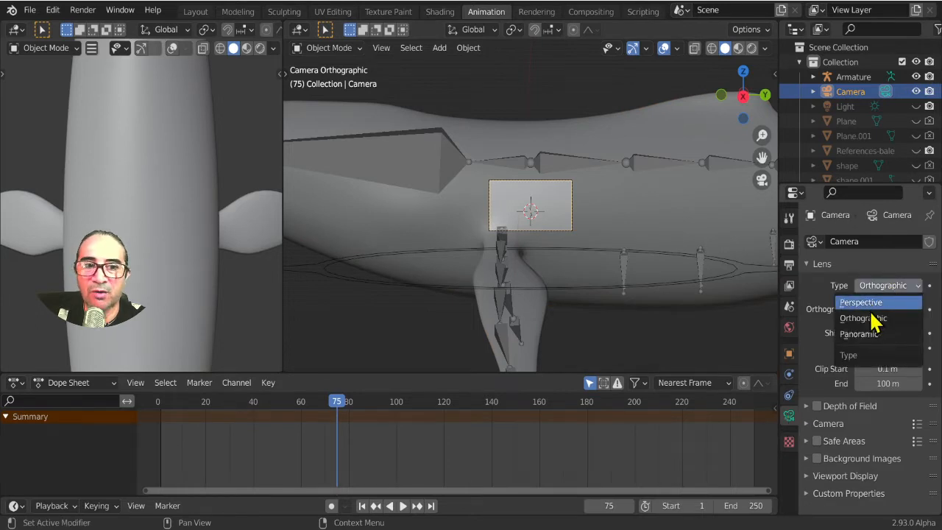
click(862, 303)
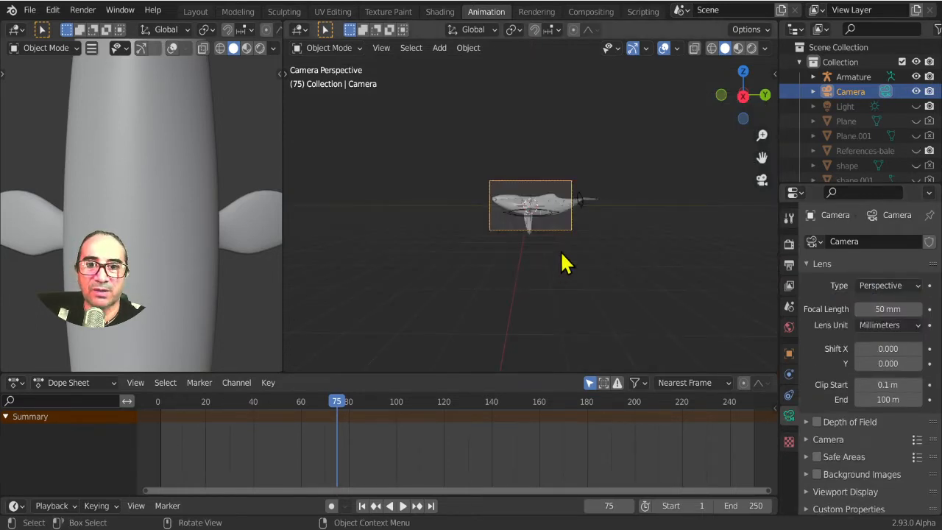
Move the camera back about 11.8 m along its local Z axis and about 0.95 m along Y to frame the whole whale.
scroll(591, 231, up, 2)
key(g)
key(z)
key(z)
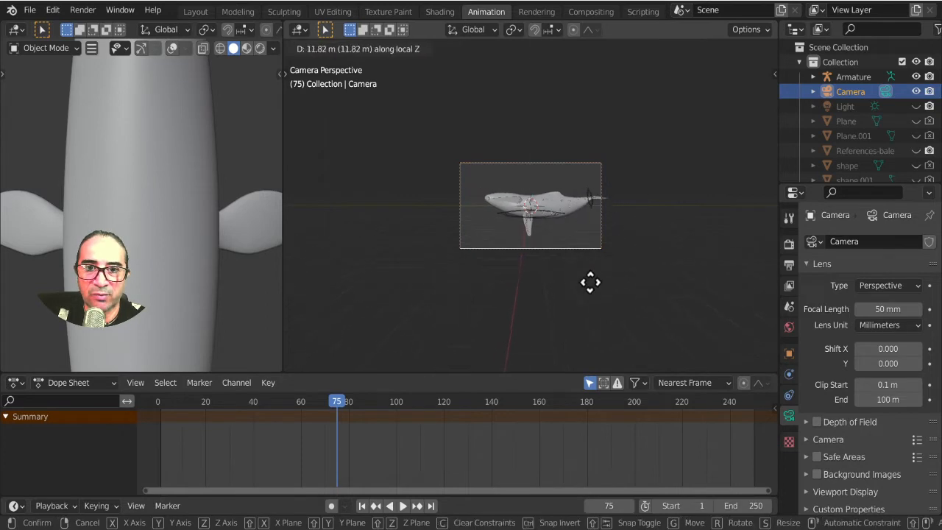
click(591, 282)
scroll(564, 280, up, 4)
key(g)
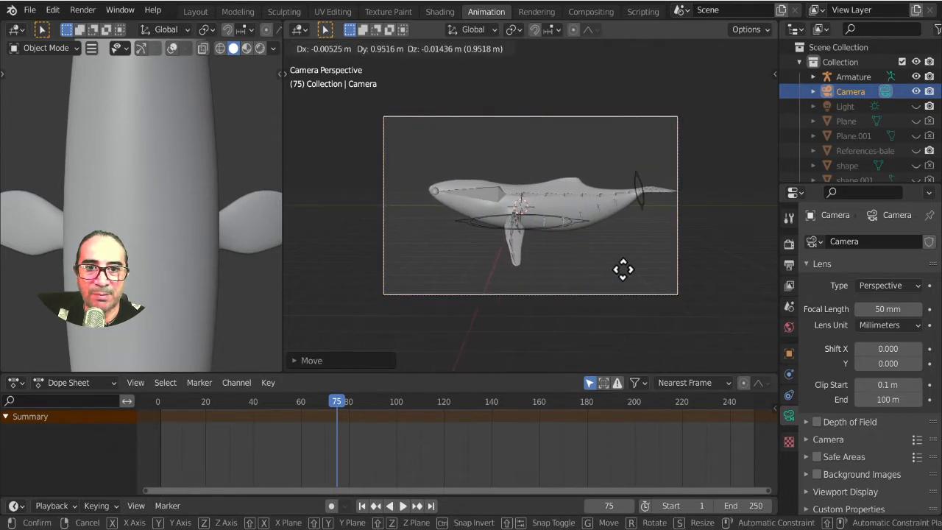
click(624, 270)
Look through the camera in the narrow 3D viewport, return the main viewport to a free view and enlarge the Dope Sheet area upward.
key(KP_0)
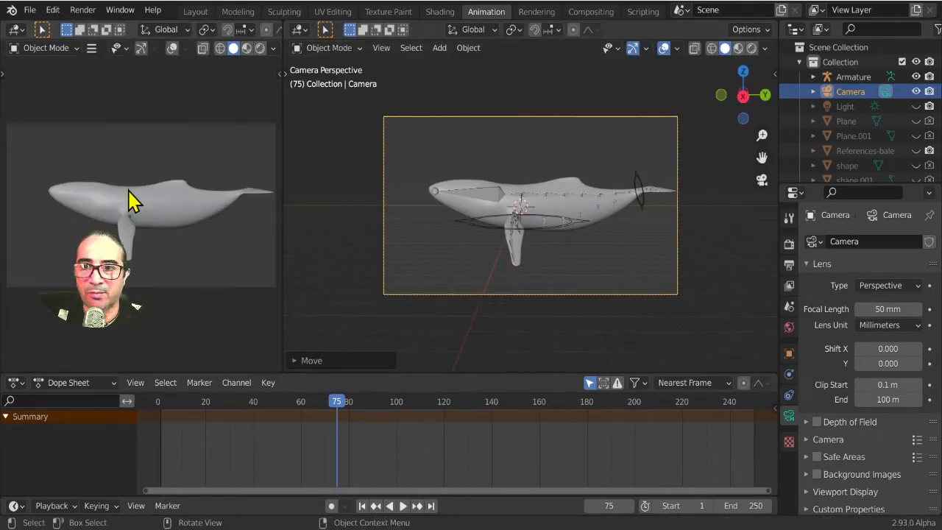
middle_drag(486, 224, 419, 251)
scroll(558, 279, up, 4)
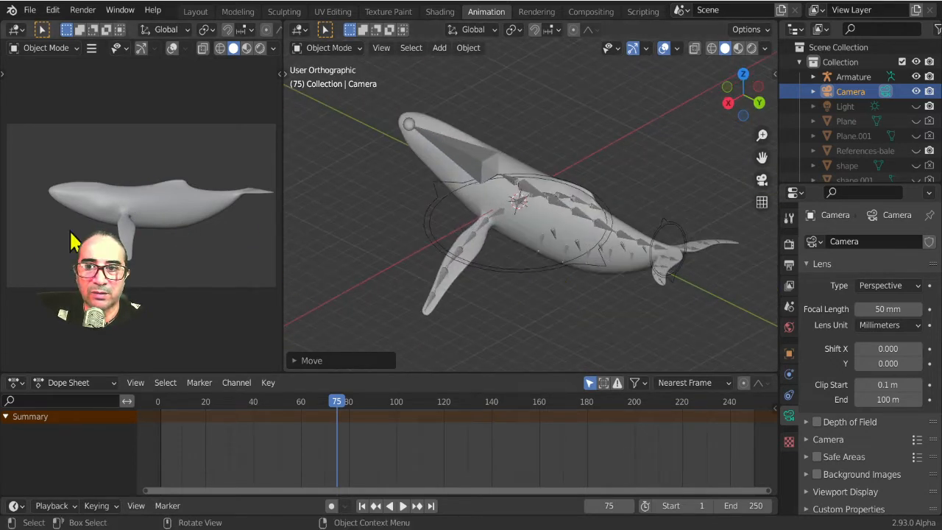
middle_drag(421, 289, 487, 252)
scroll(435, 242, down, 2)
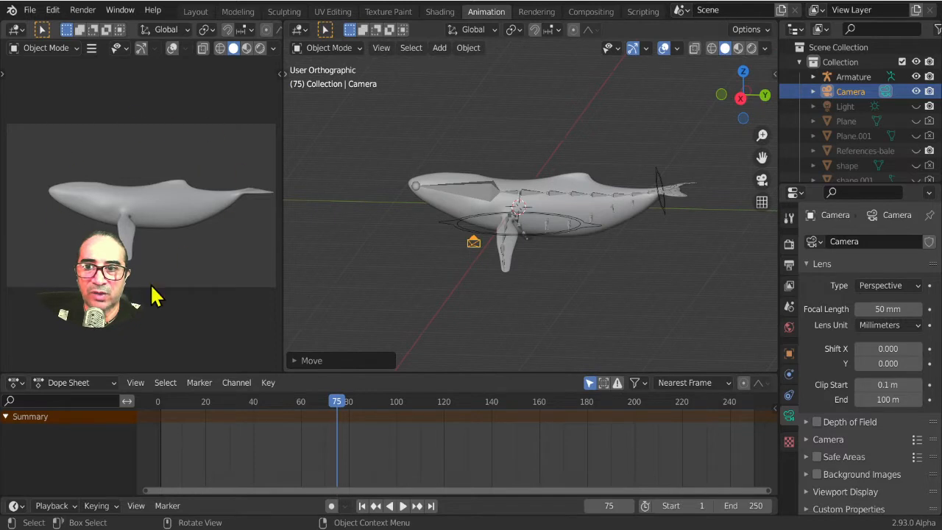
drag(219, 372, 223, 333)
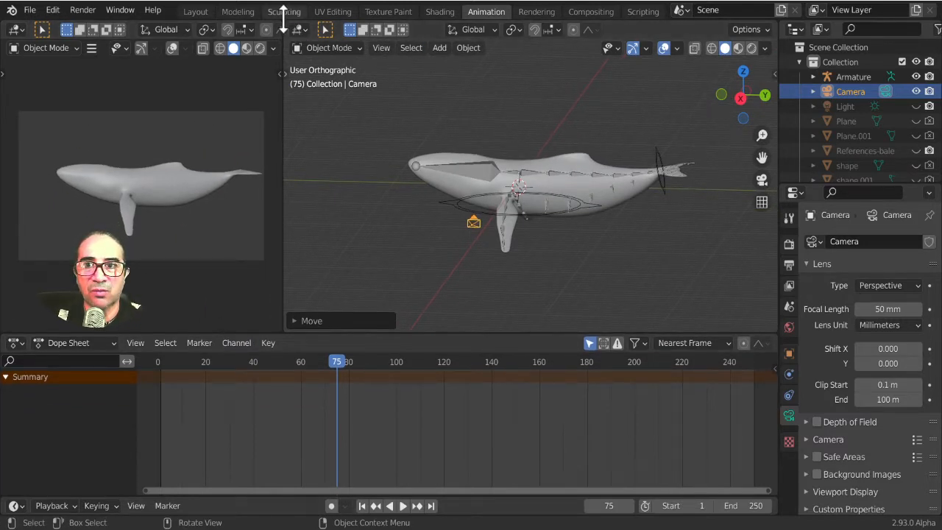
Split a strip off the top of the main 3D viewport, turn it into a Timeline and shrink it to its header.
drag(288, 28, 300, 73)
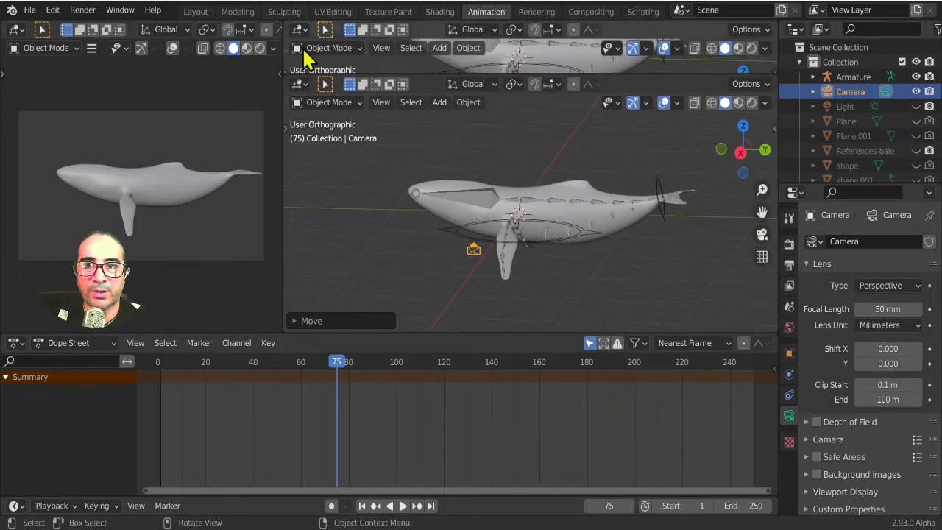
click(300, 30)
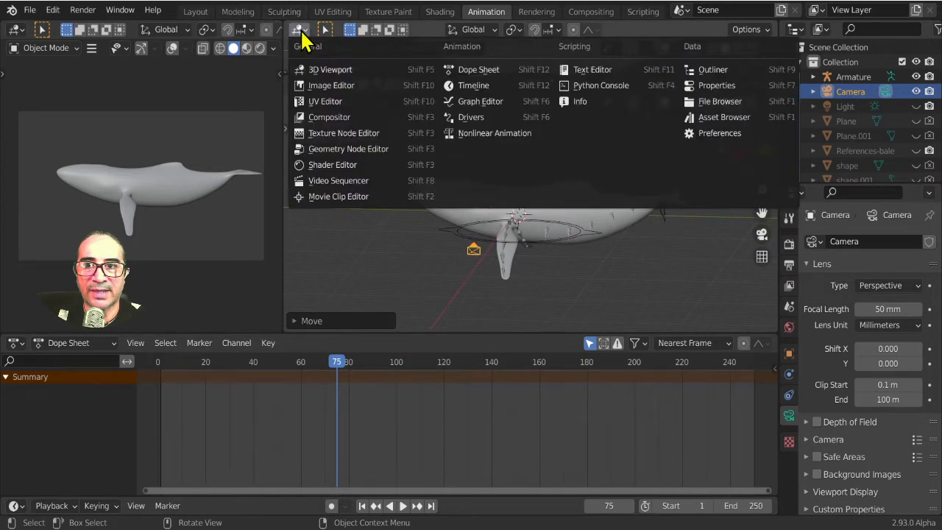
click(451, 86)
drag(444, 74, 456, 44)
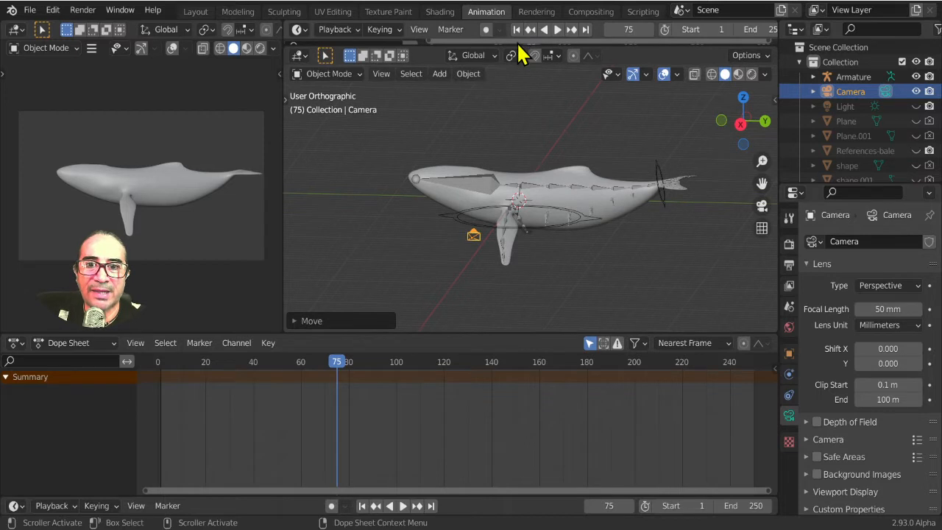
middle_drag(730, 34, 698, 32)
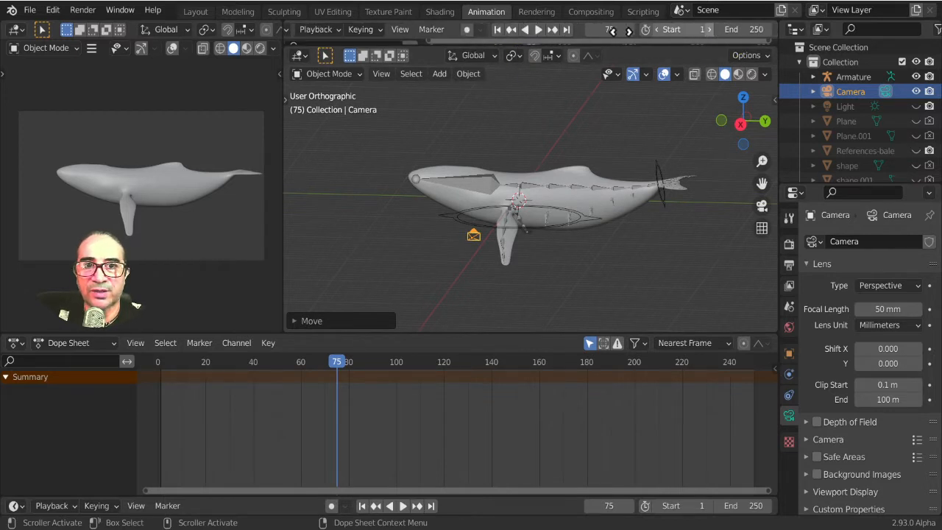
Move the current frame to 60 in the Dope Sheet and set the scene's end frame to 60.
scroll(229, 489, down, 3)
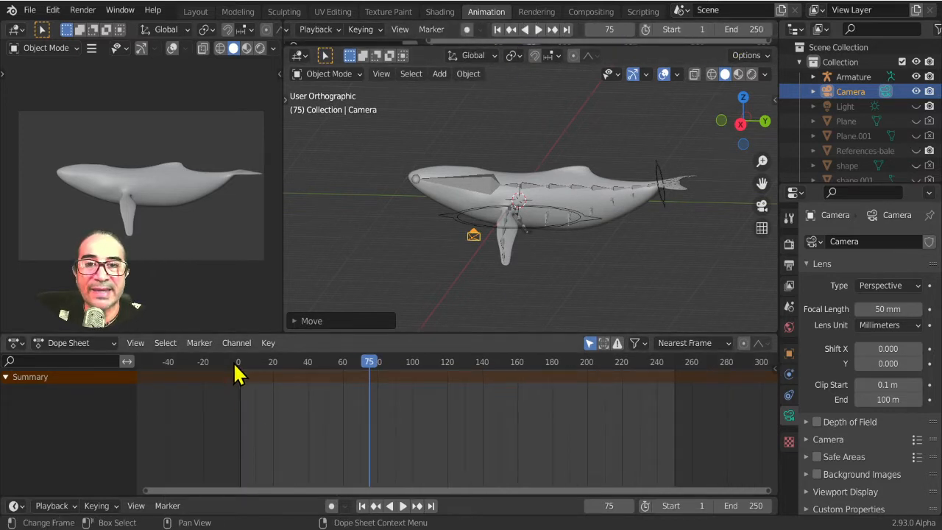
drag(238, 374, 349, 420)
scroll(345, 407, up, 9)
middle_drag(345, 408, 472, 371)
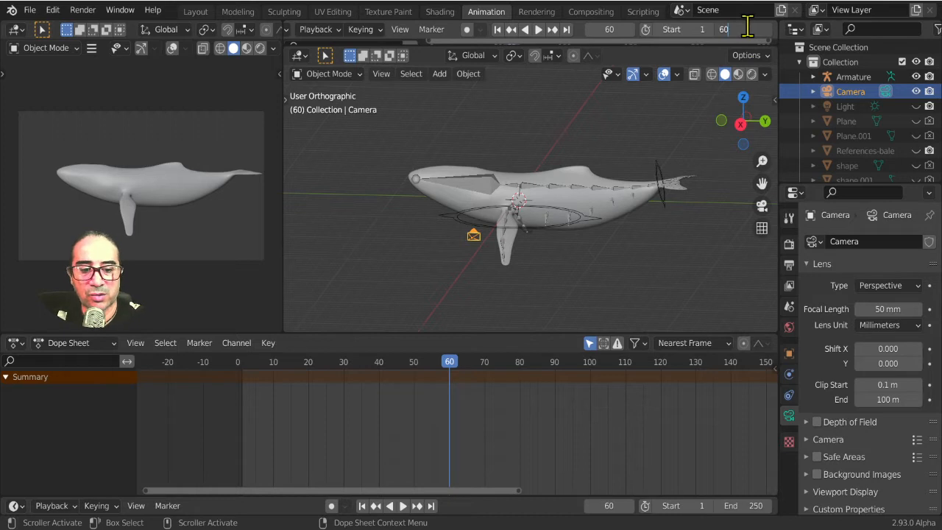
key(Return)
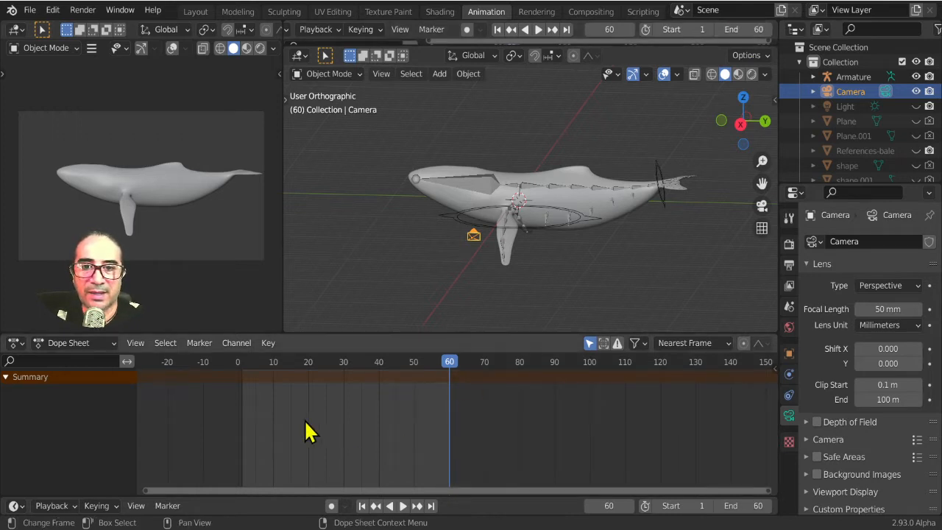
Set the Timeline's playback sync mode to Frame Dropping.
middle_drag(344, 29, 389, 30)
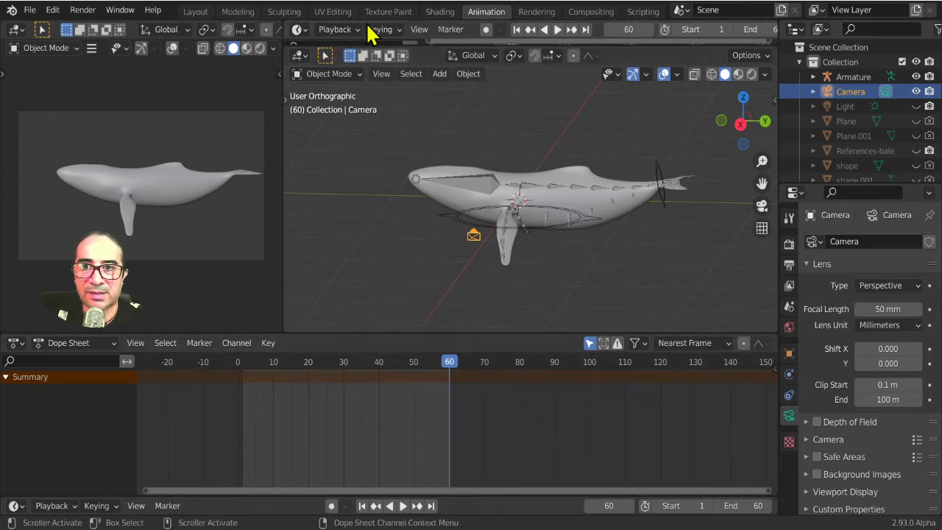
click(337, 29)
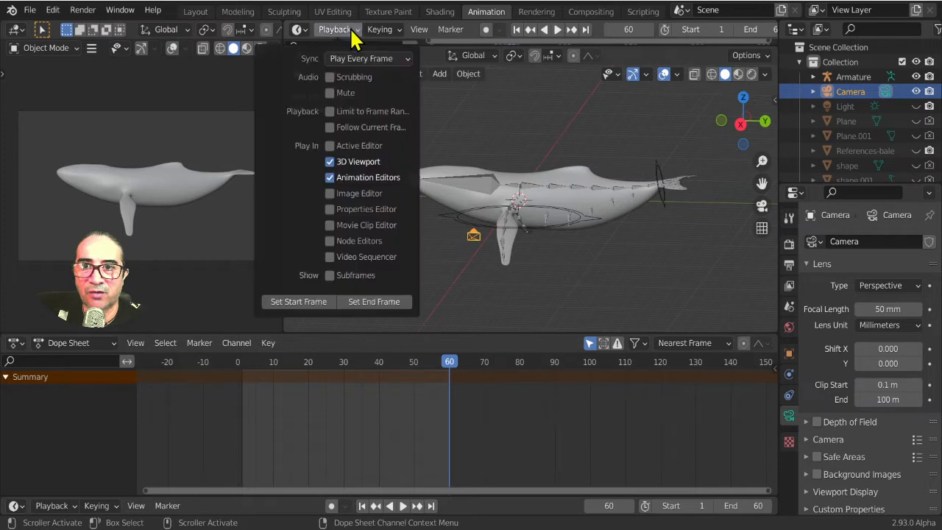
click(399, 60)
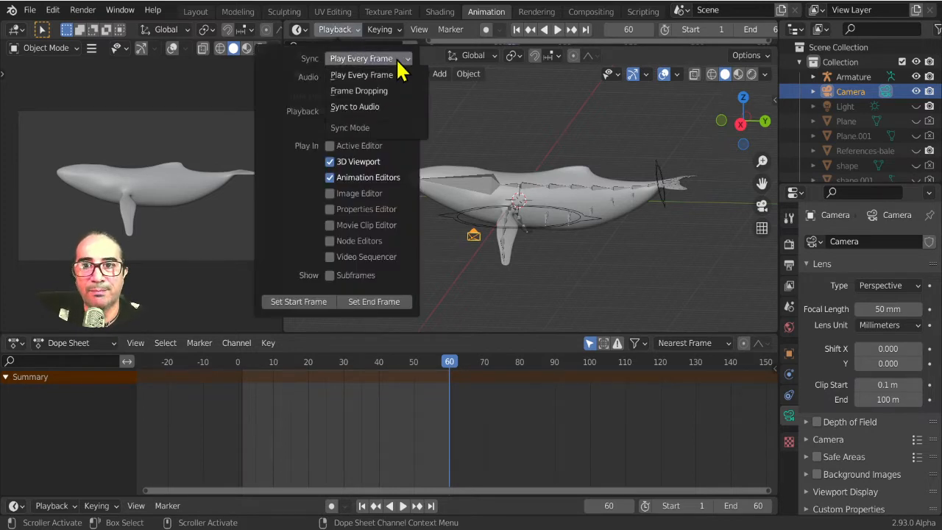
click(373, 94)
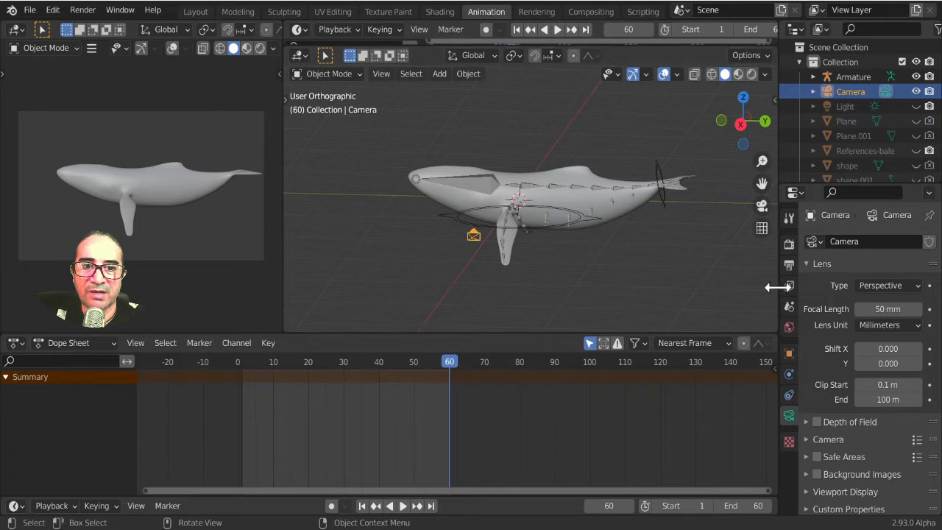
Widen the properties area and set the scene's output frame rate to 30 fps.
drag(777, 287, 737, 294)
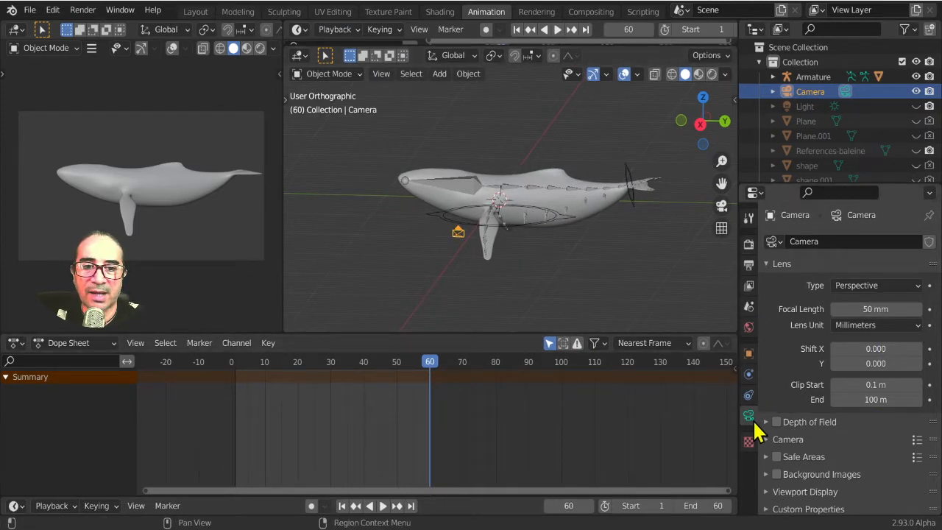
click(749, 265)
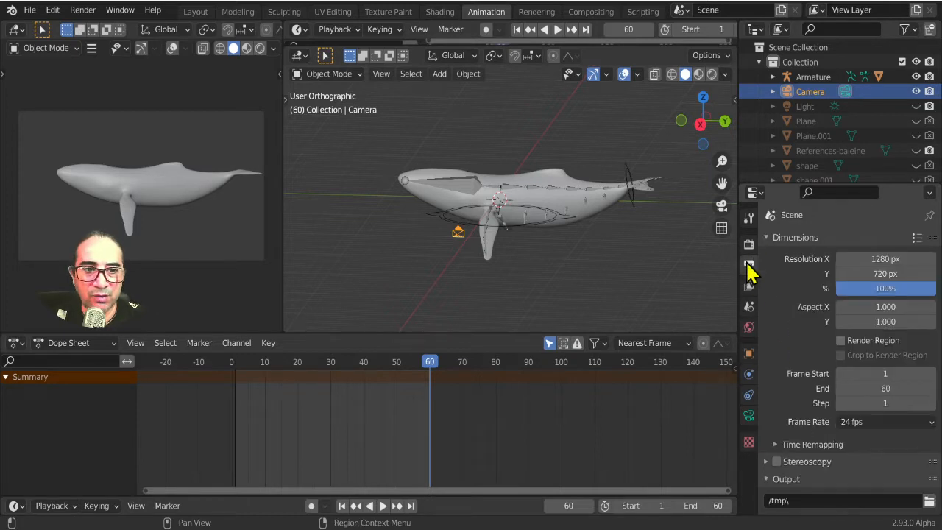
click(886, 424)
click(873, 346)
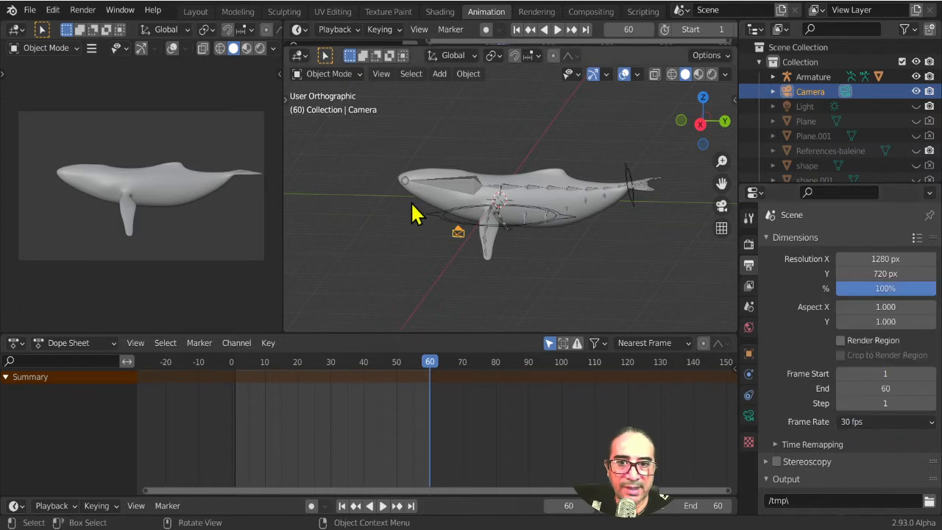
Switch the main 3D viewport to Material Preview shading, playing and stopping the animation before and after to check the playback speed.
key(space)
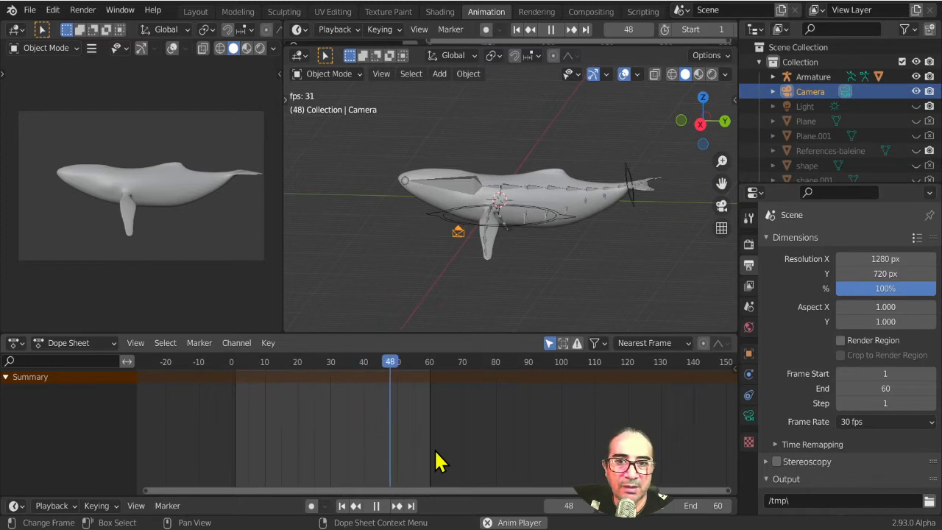
key(space)
click(699, 75)
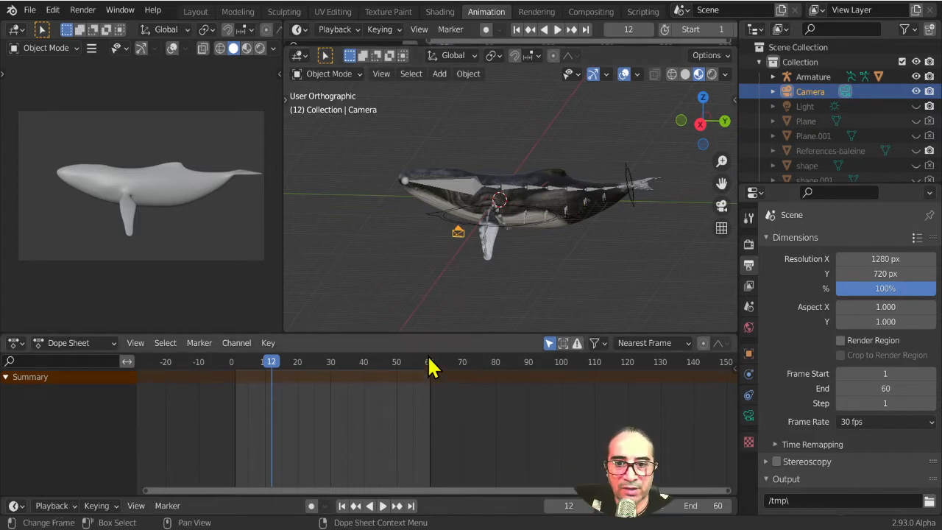
key(space)
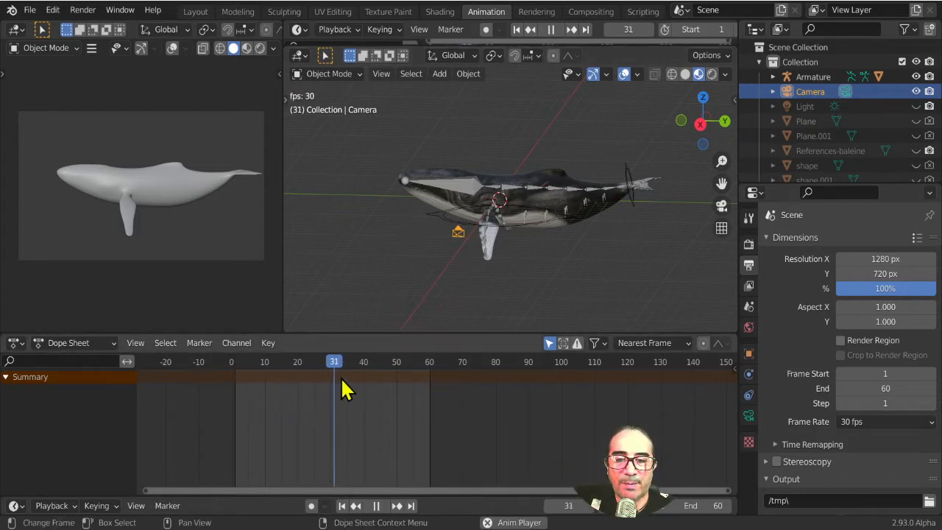
key(space)
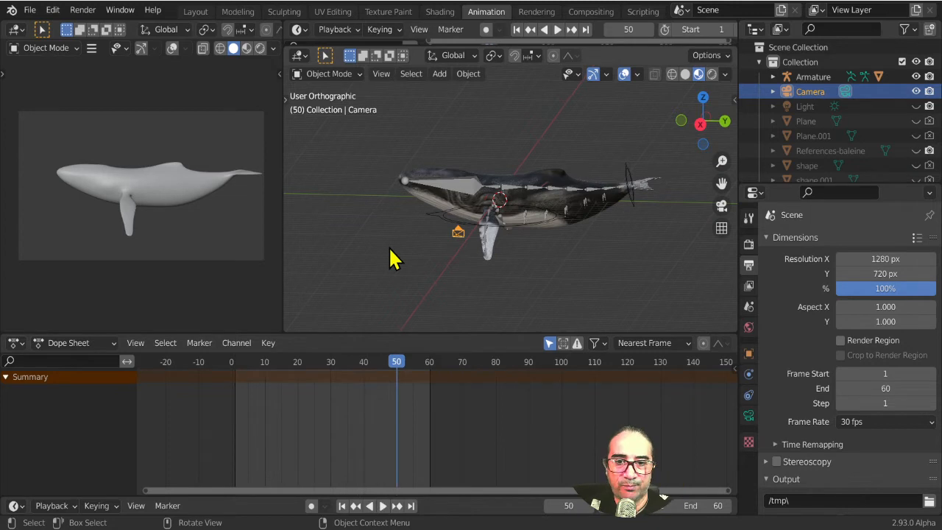
Hide the camera object in the viewports.
middle_drag(445, 263, 471, 267)
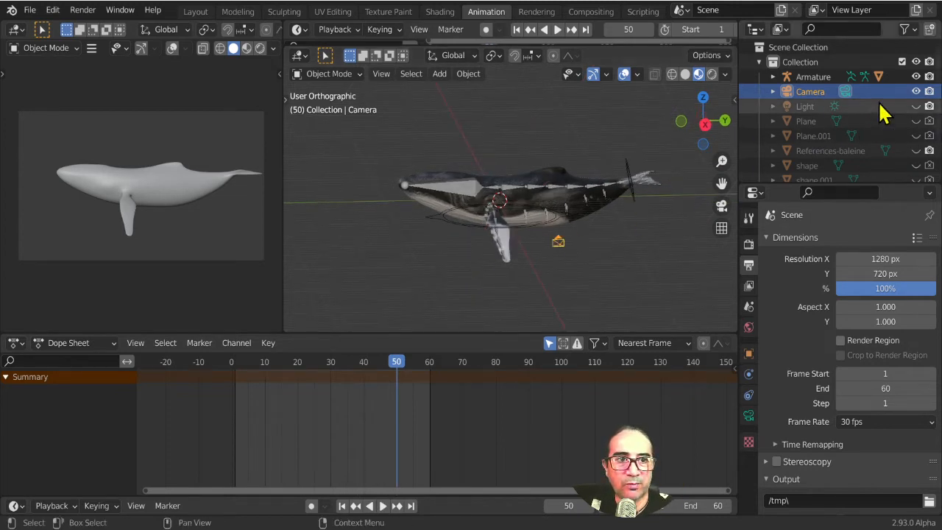
click(916, 92)
scroll(622, 248, up, 2)
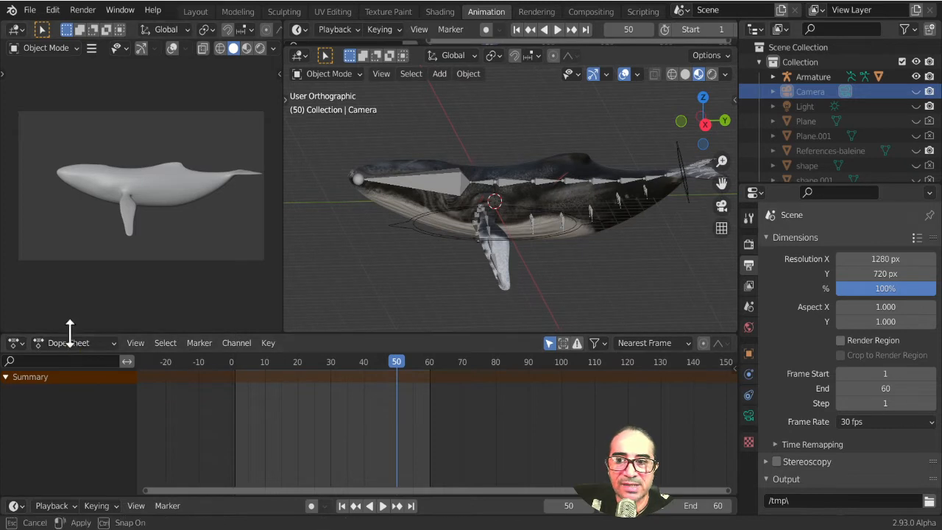
Enlarge the Dope Sheet area, switch it to Action Editor mode and create a new action.
drag(69, 332, 70, 301)
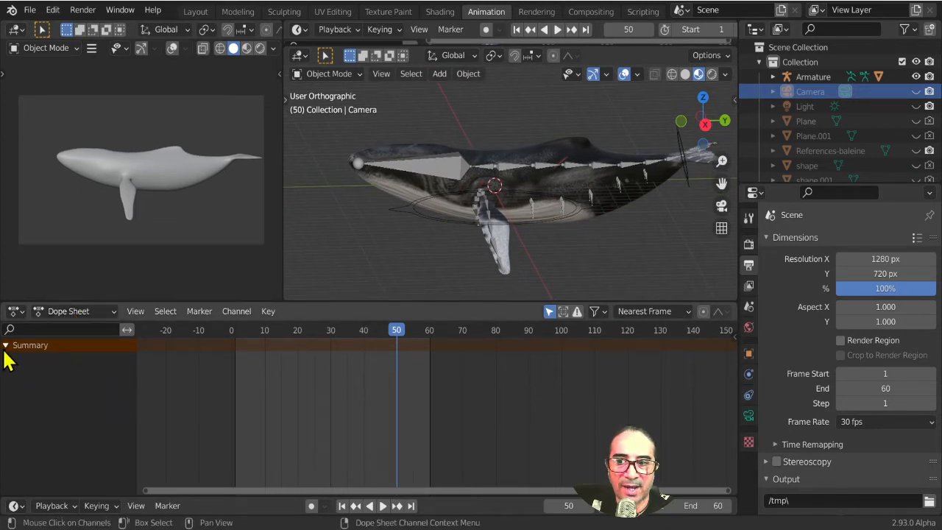
click(62, 311)
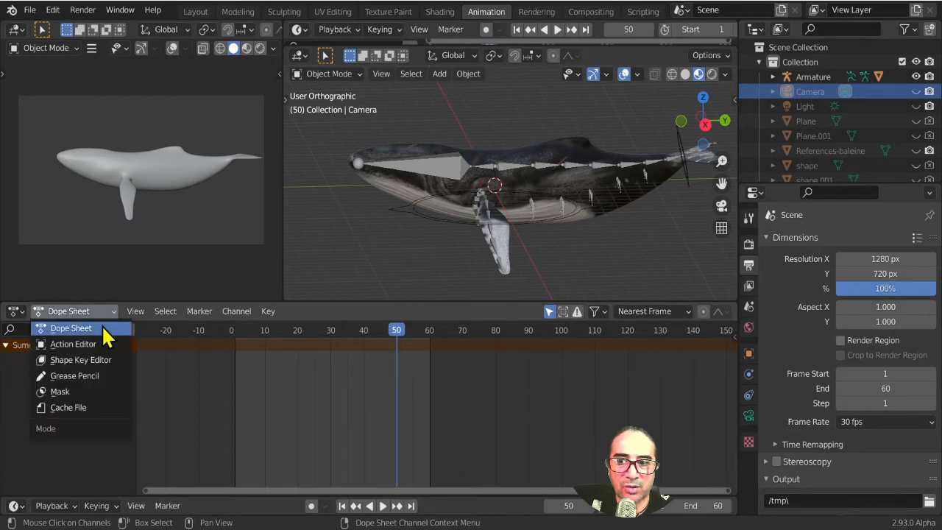
click(73, 346)
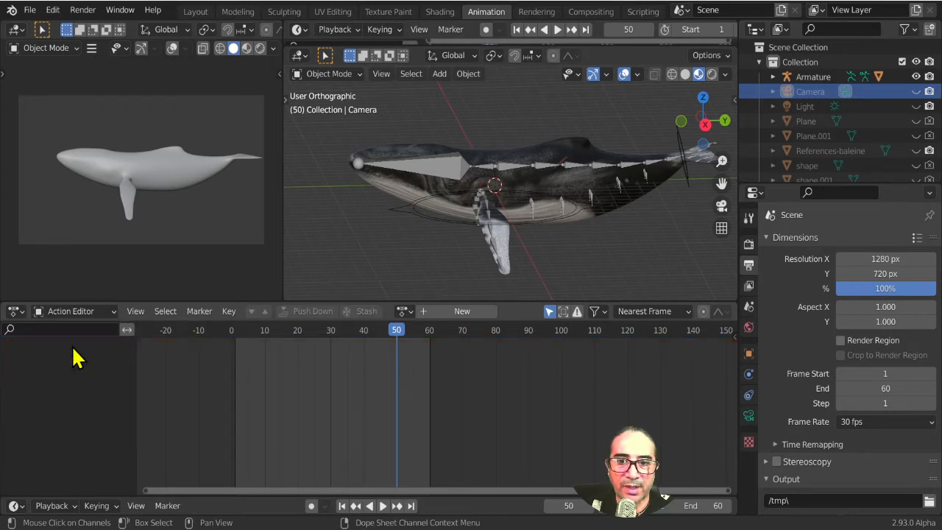
click(462, 311)
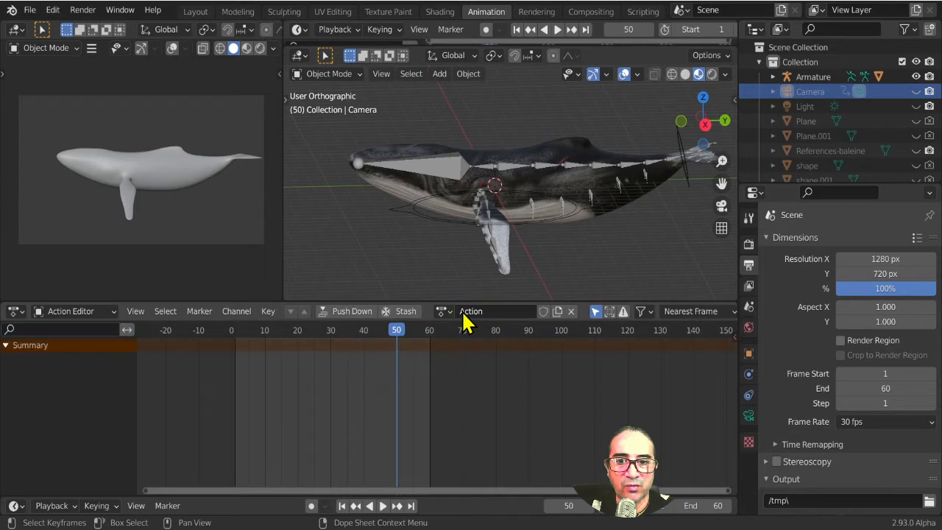
Rename the new action as NAGE.
double_click(472, 311)
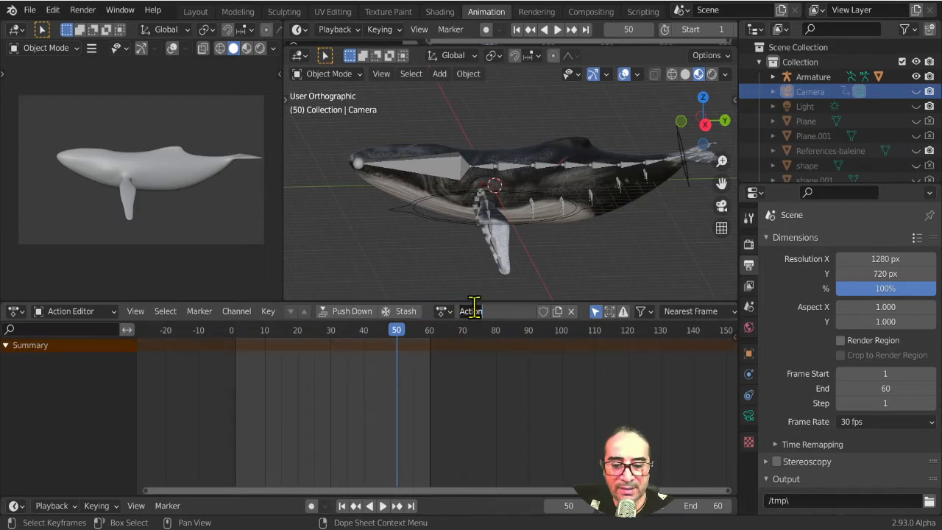
text(NAGE)
key(Return)
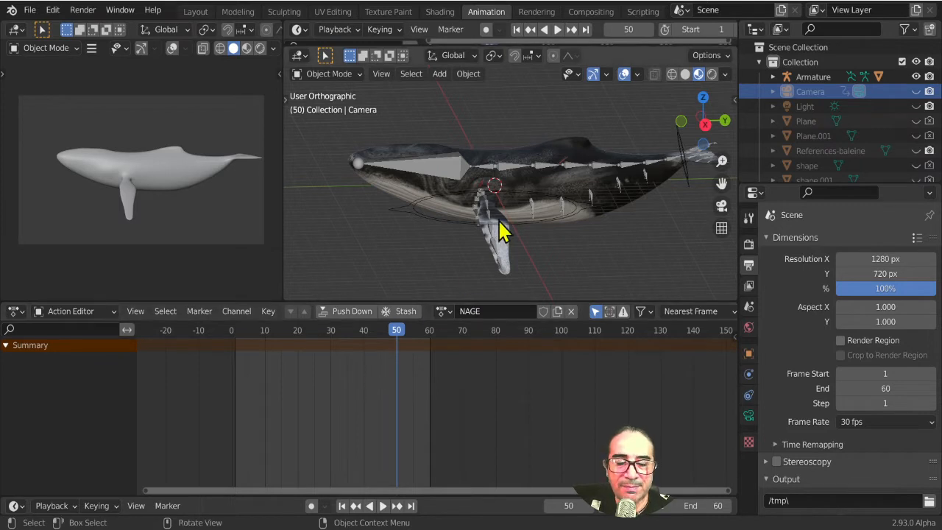
Set the active keying set to Rotation and the new keyframe type to Keyframe.
mouse_move(505, 231)
middle_down()
mouse_move(552, 231)
mouse_move(497, 245)
middle_up()
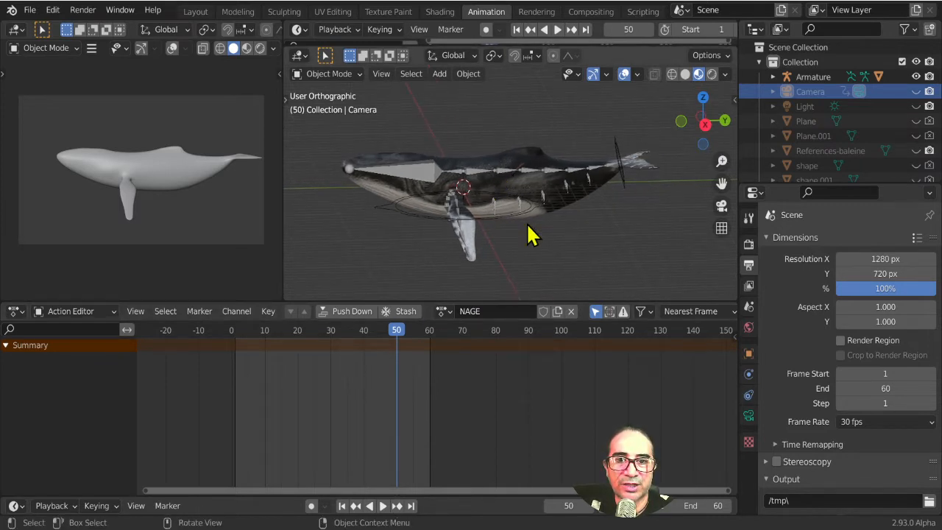
click(398, 31)
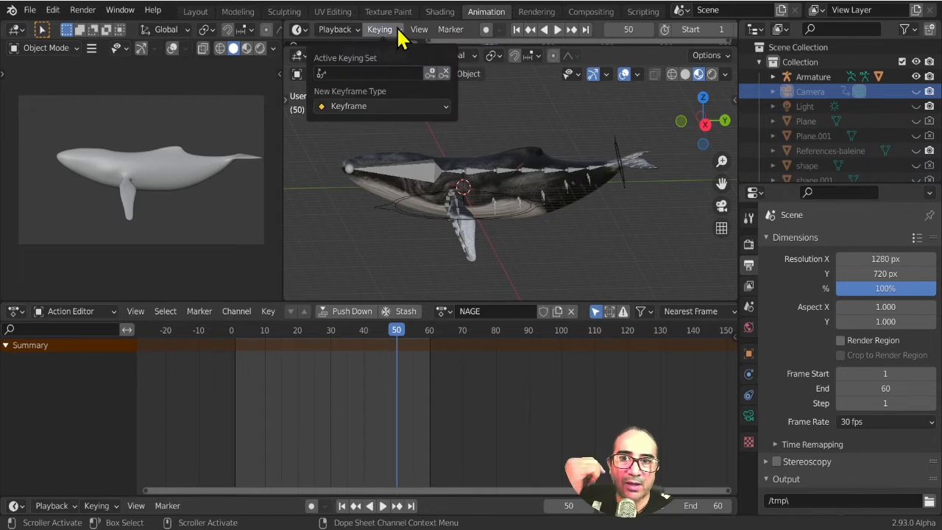
click(400, 71)
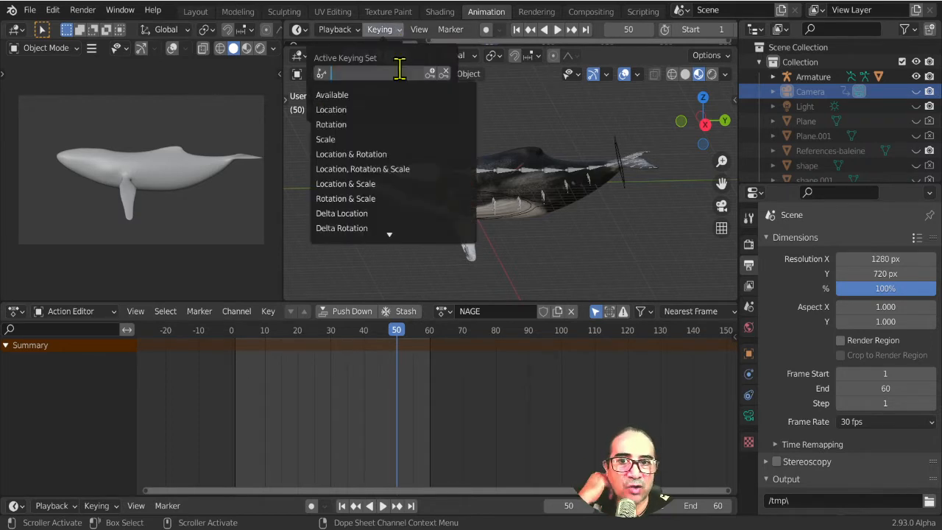
click(352, 126)
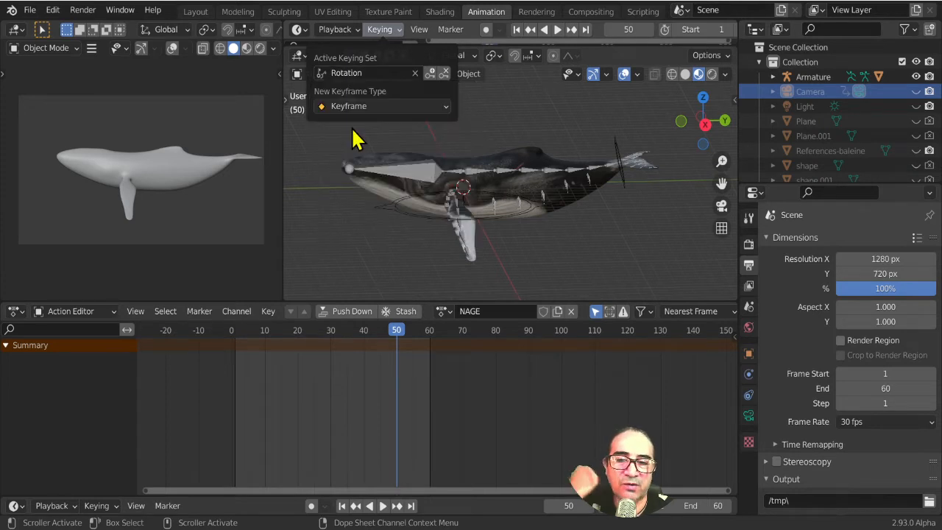
click(385, 106)
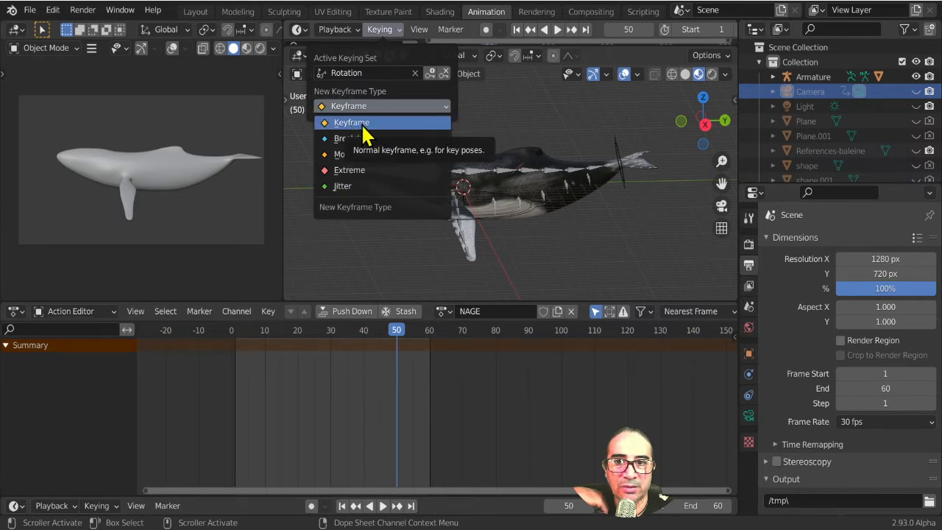
click(354, 120)
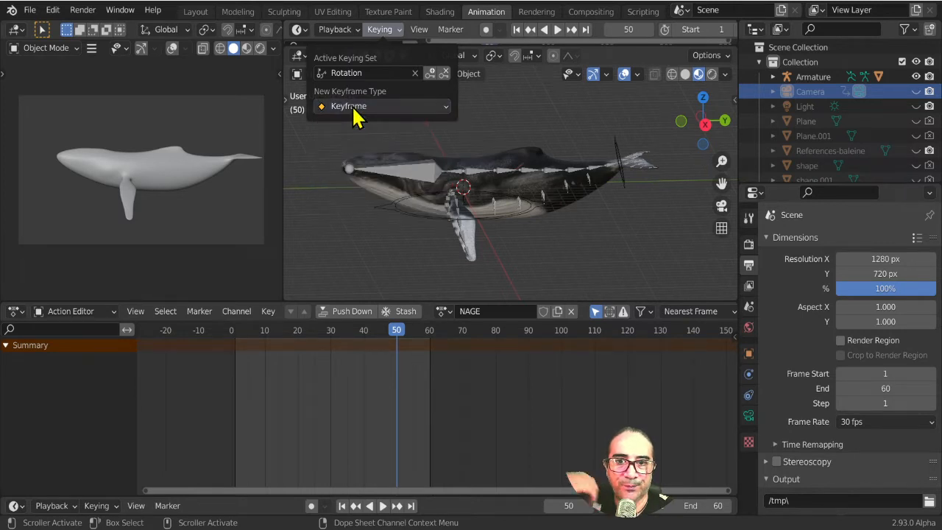
Put the whale's armature in Pose Mode, viewed from the right, and set the current frame to 0.
click(513, 180)
key(KP_3)
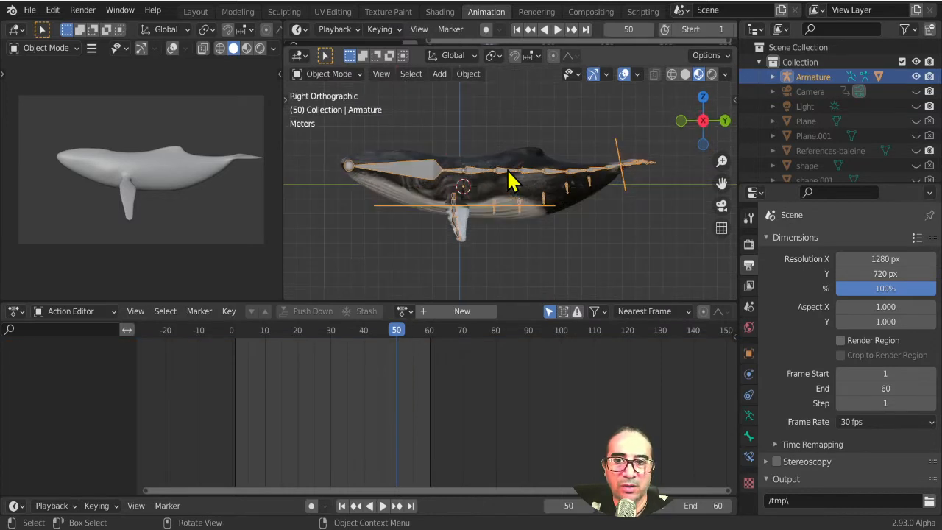
click(329, 74)
click(331, 123)
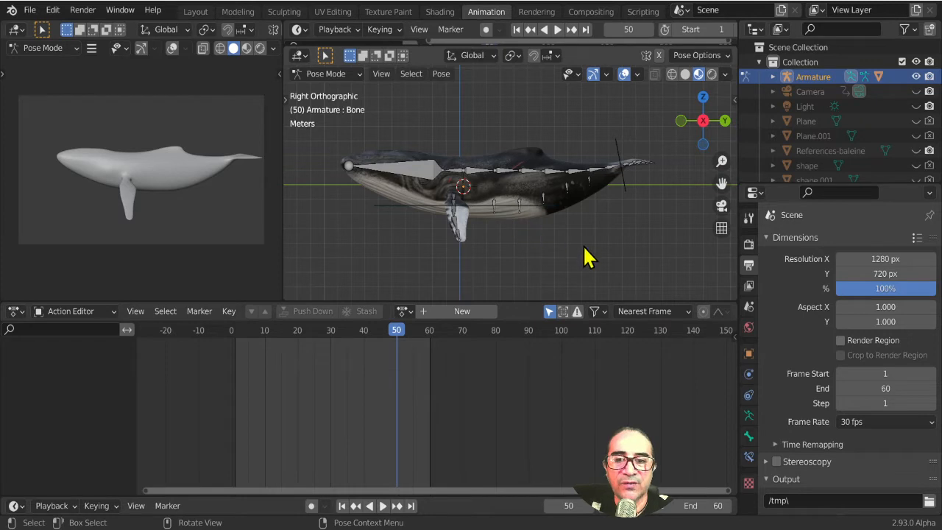
click(233, 331)
key(space)
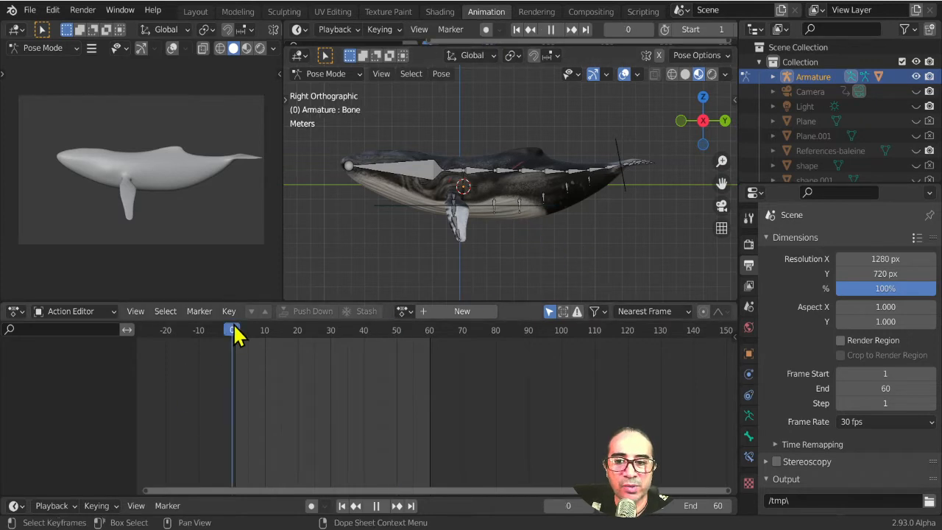
drag(235, 324, 232, 331)
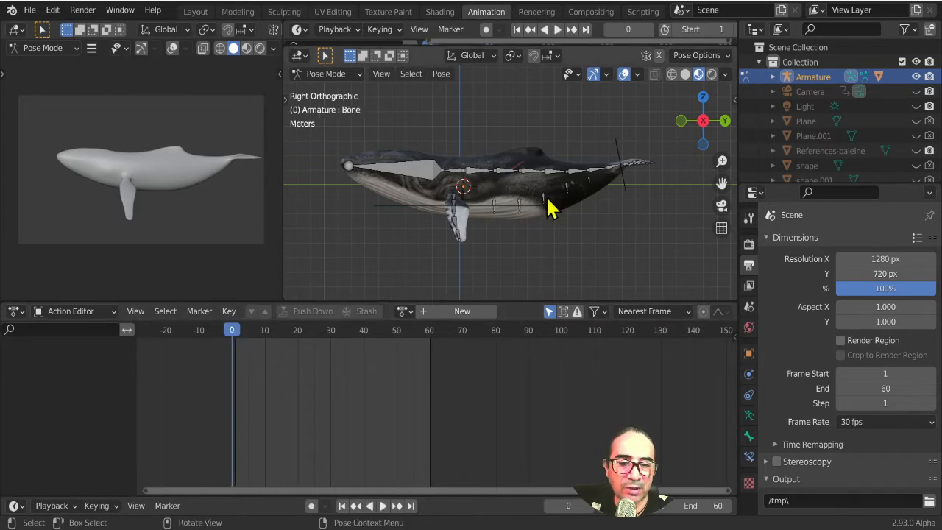
Bend the whale's tail slightly downward by rotating Bone.005, the spine bone behind it and Bone.007.
shift+middle_drag(639, 193, 533, 188)
scroll(610, 173, up, 3)
click(522, 170)
key(r)
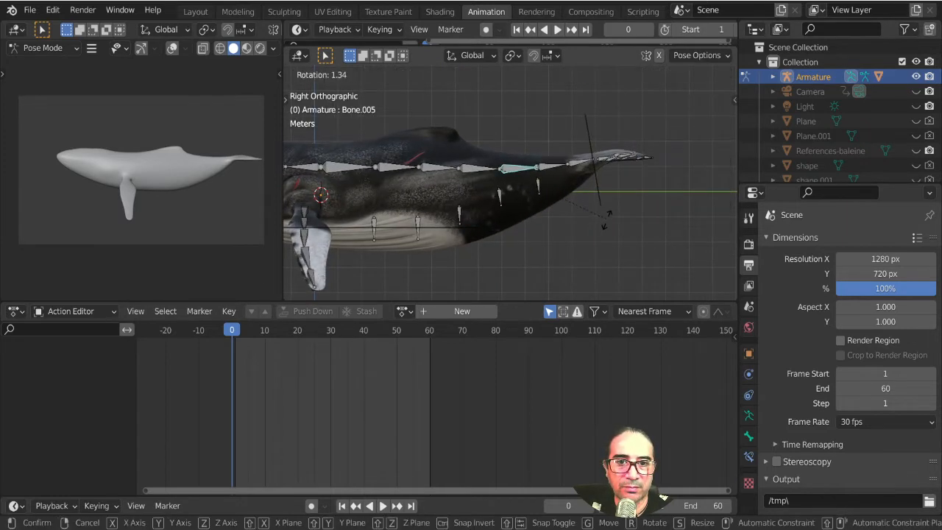
click(600, 224)
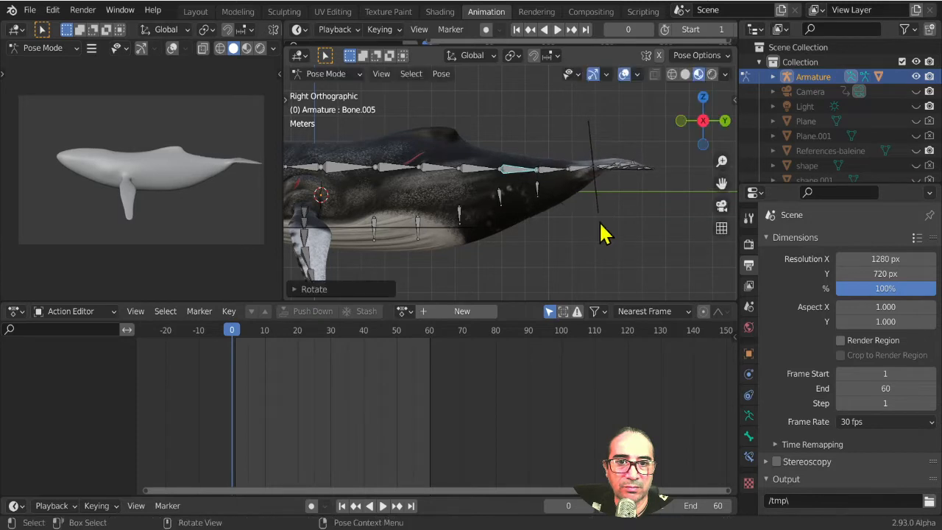
click(551, 170)
key(r)
click(581, 179)
click(582, 170)
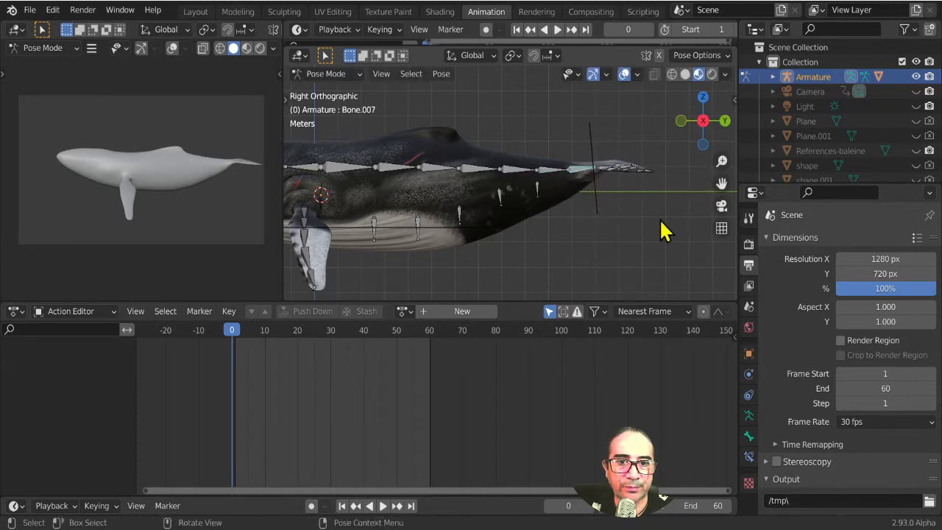
key(r)
click(659, 236)
scroll(657, 236, up, 2)
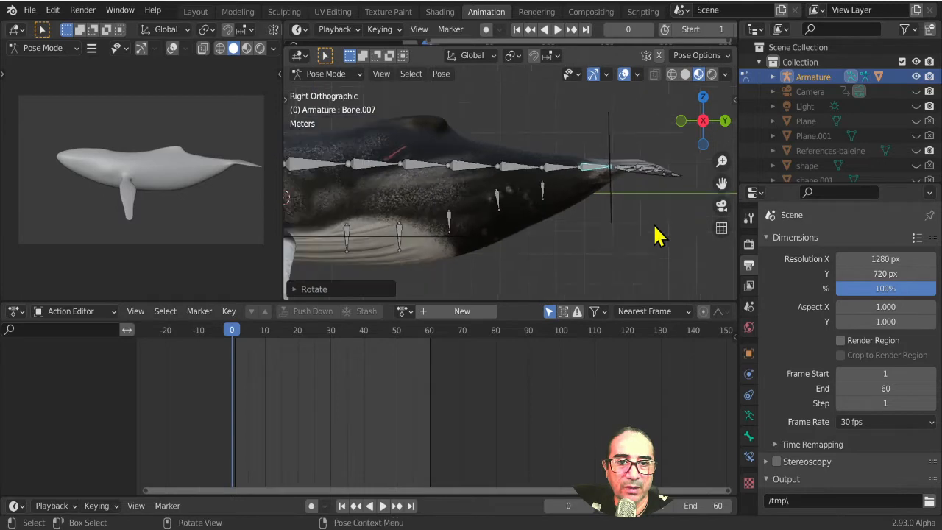
Select the rear spine bones from Bone.003 back together with the tail fin bones, and insert rotation keyframes at frame 0.
scroll(657, 235, down, 1)
drag(642, 119, 435, 190)
shift+click(410, 173)
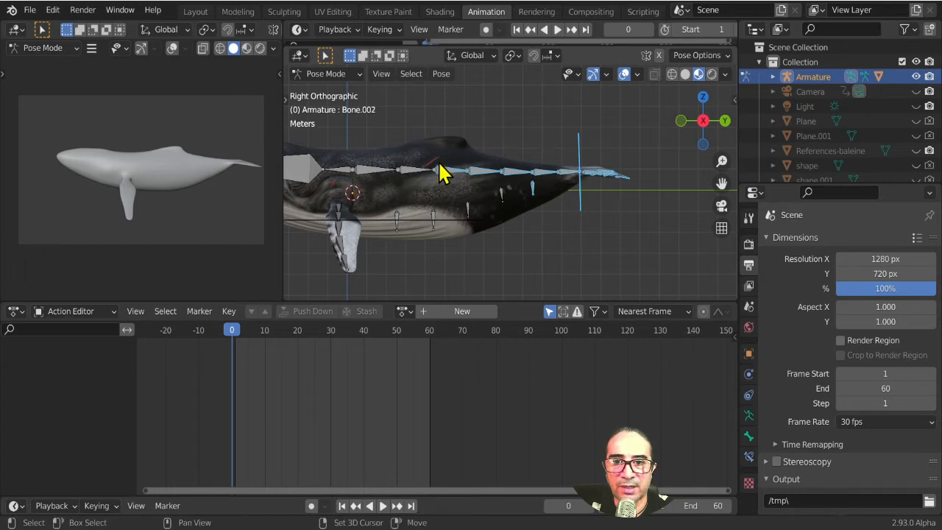
shift+click(535, 193)
scroll(548, 217, up, 3)
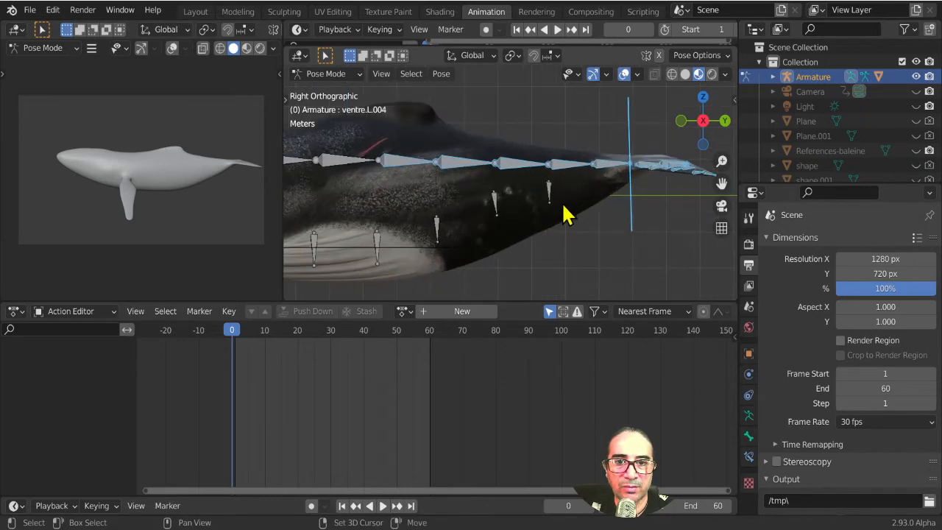
scroll(572, 216, up, 3)
scroll(567, 215, down, 3)
shift+middle_drag(667, 186, 608, 255)
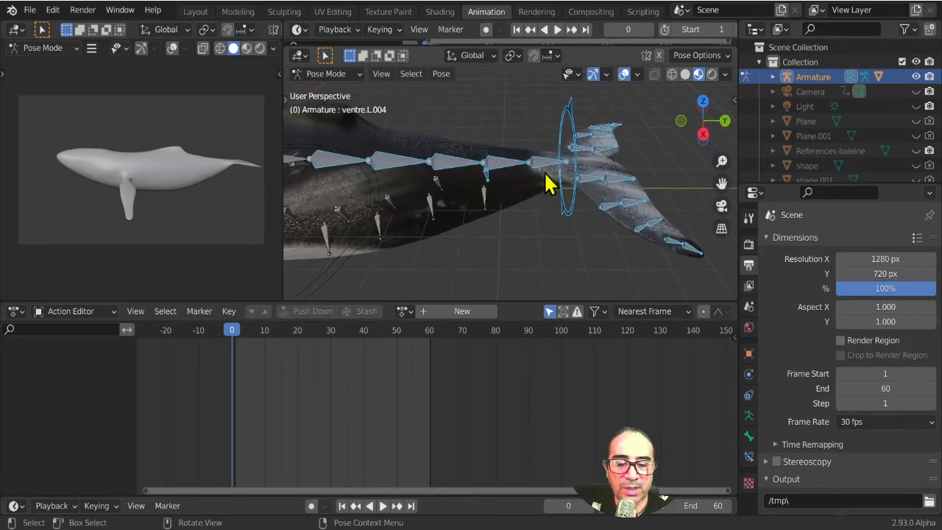
key(i)
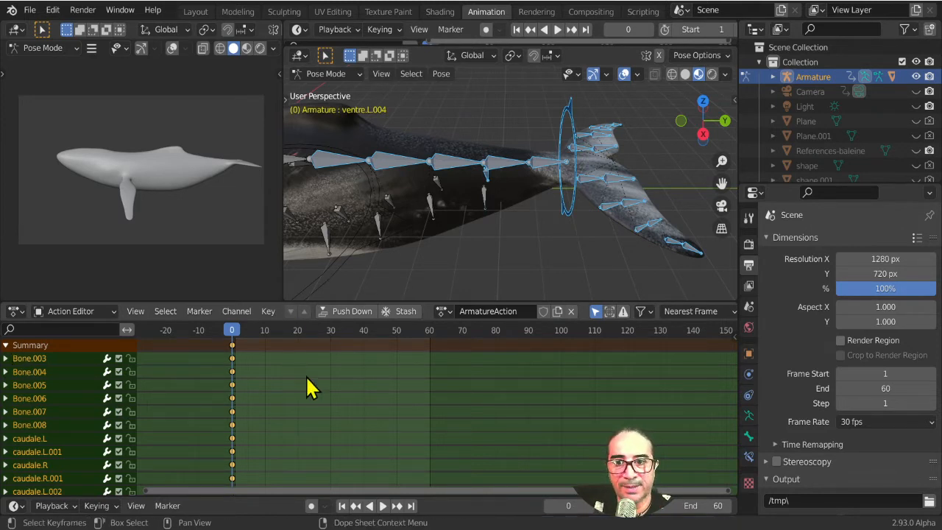
Check the rotation channels of Bone.003, and duplicate all the frame 0 keyframes to frame 60.
scroll(307, 378, down, 4)
middle_drag(320, 389, 368, 392)
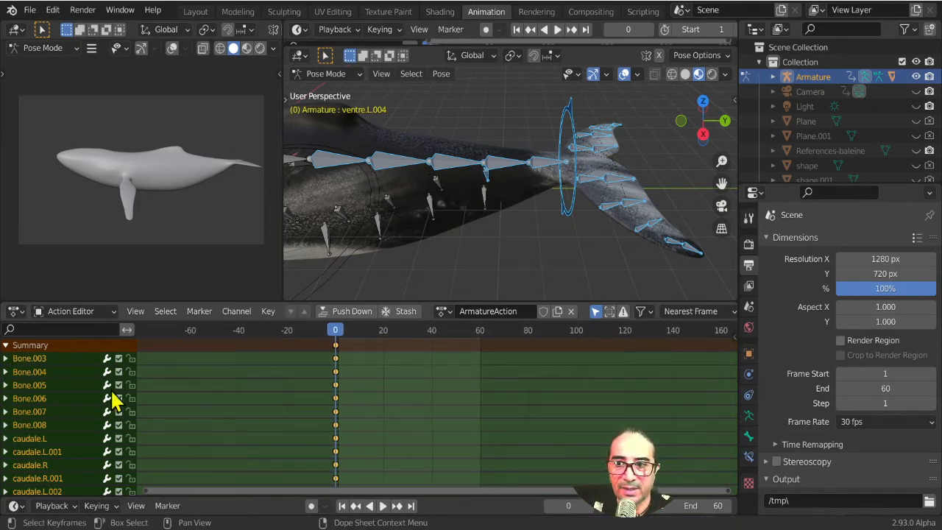
click(6, 359)
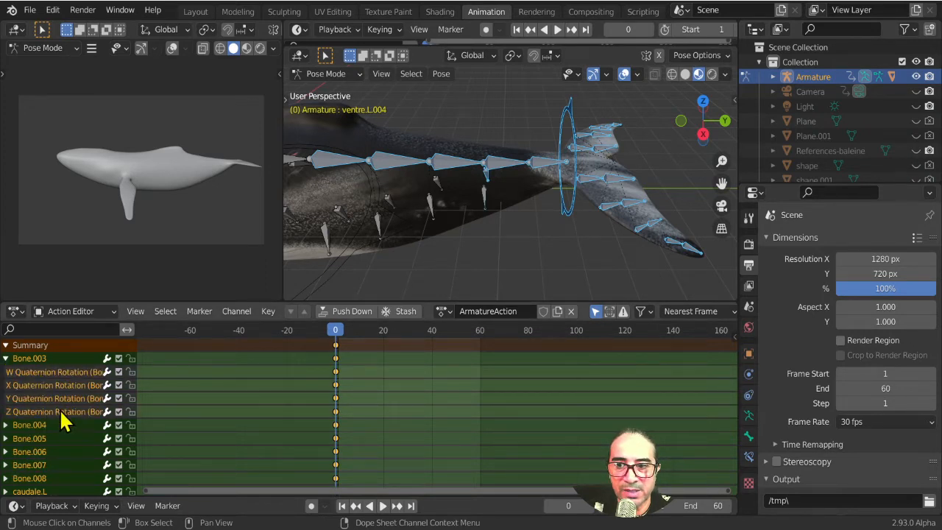
click(6, 359)
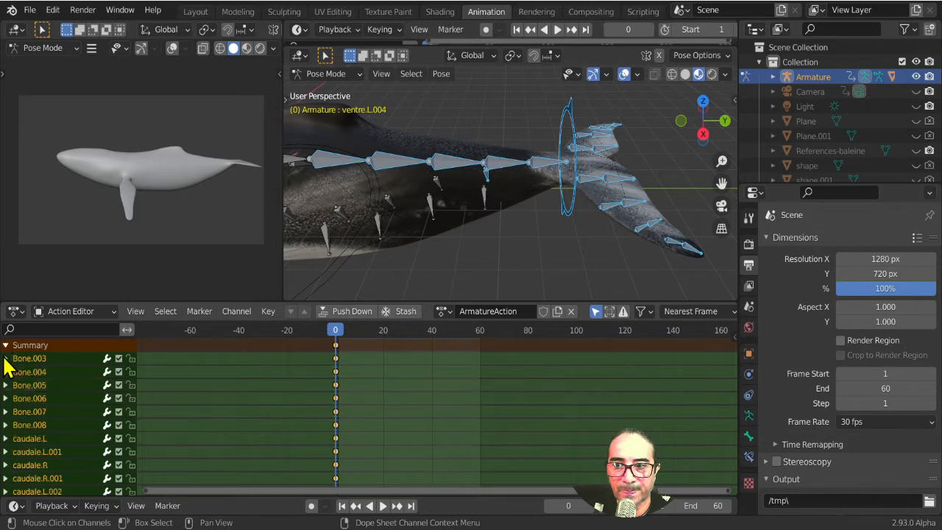
scroll(452, 215, down, 2)
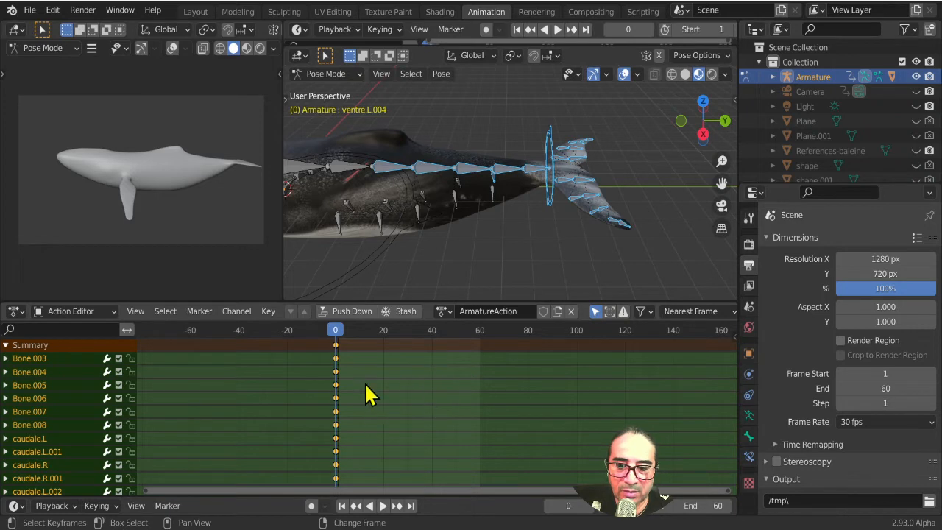
key(shift+d)
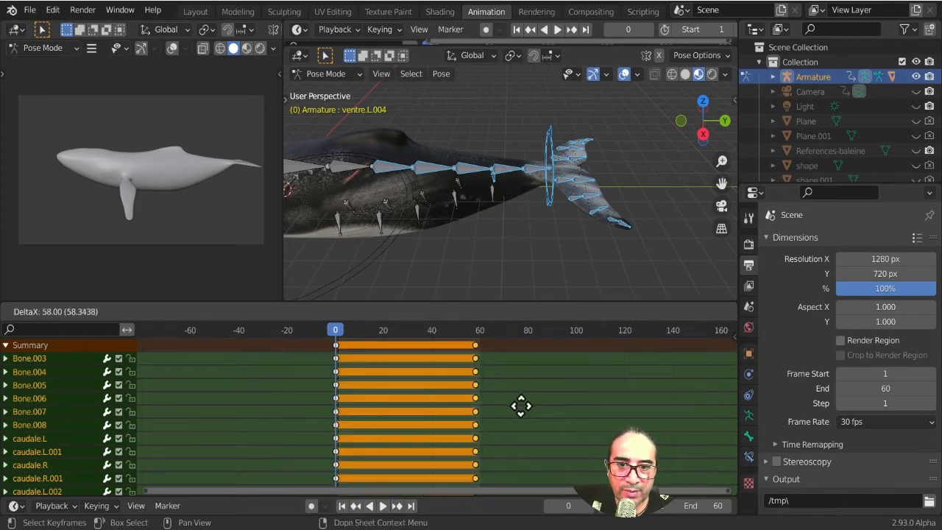
click(524, 406)
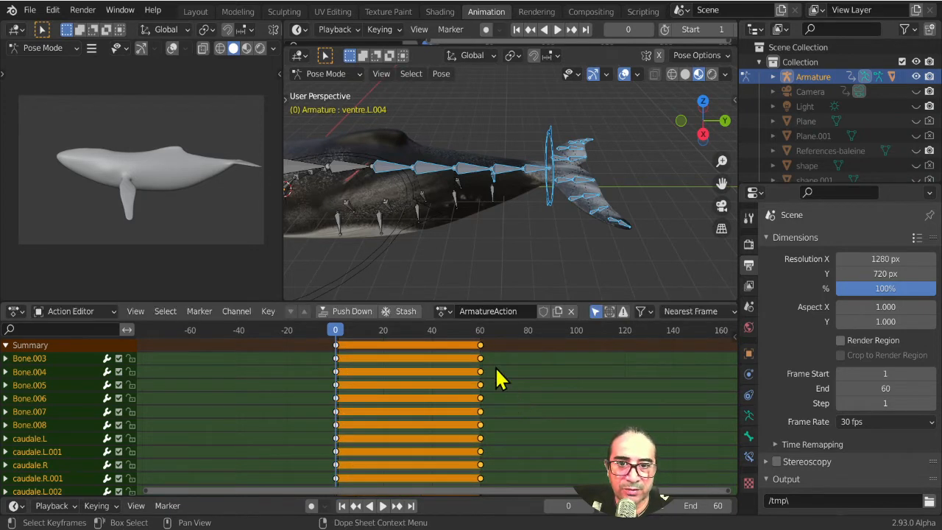
Select Bone.004 and set the new keyframe type to Extreme.
click(427, 171)
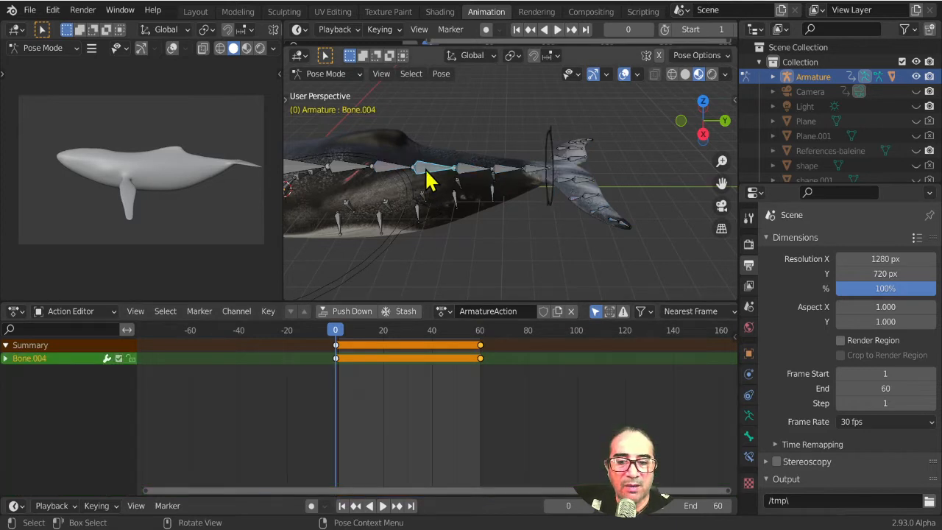
scroll(395, 382, up, 3)
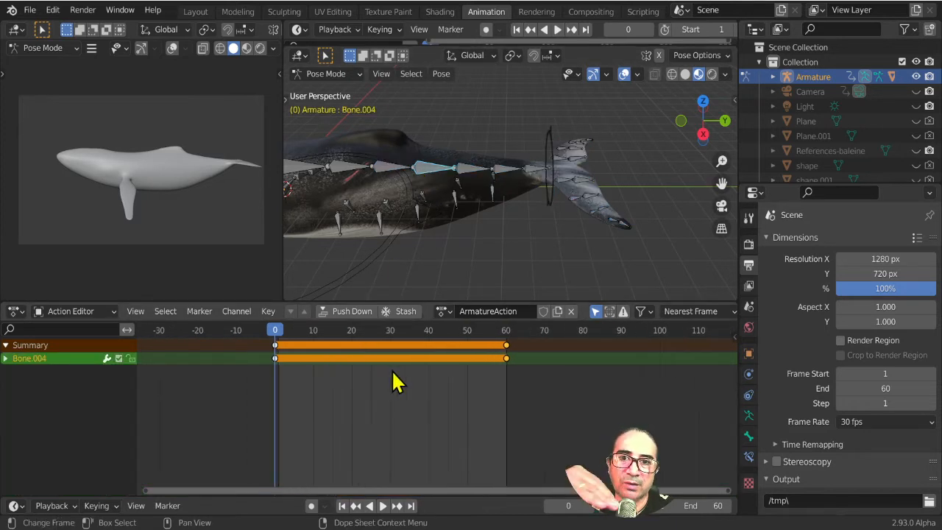
click(344, 330)
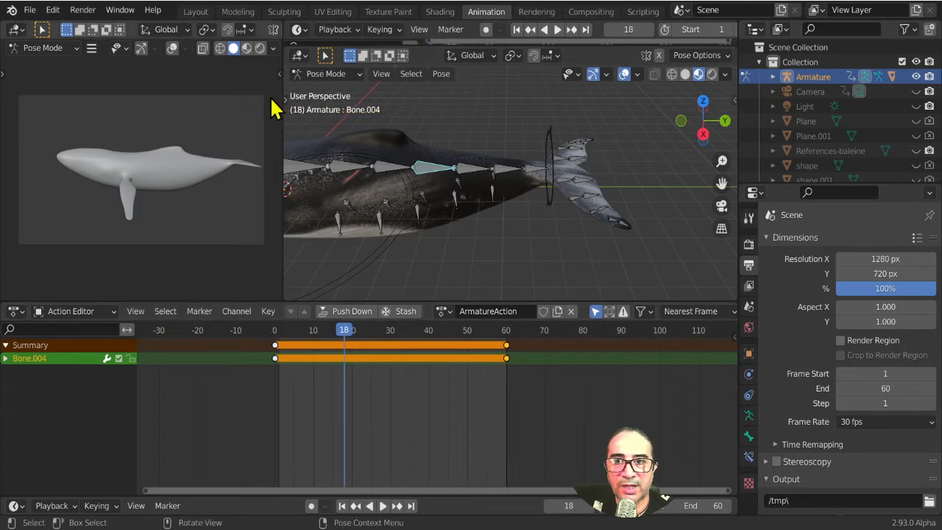
click(397, 33)
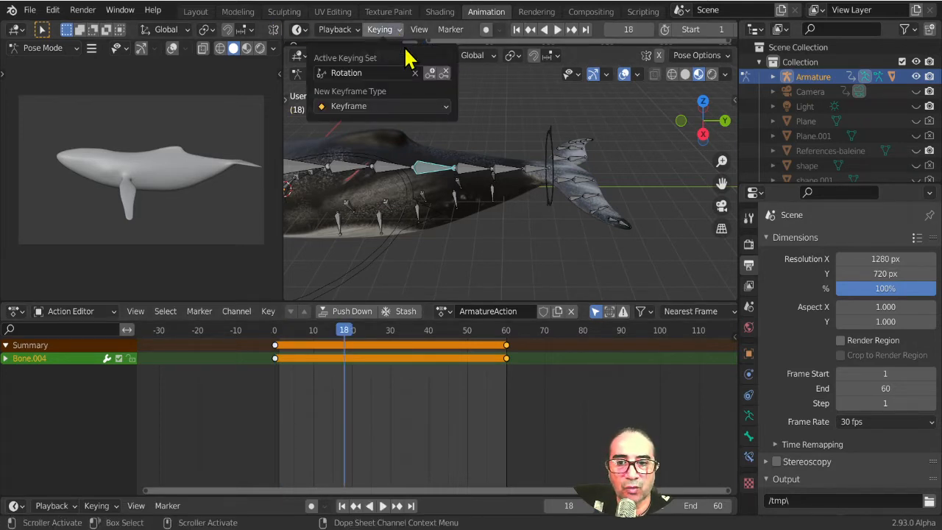
click(406, 108)
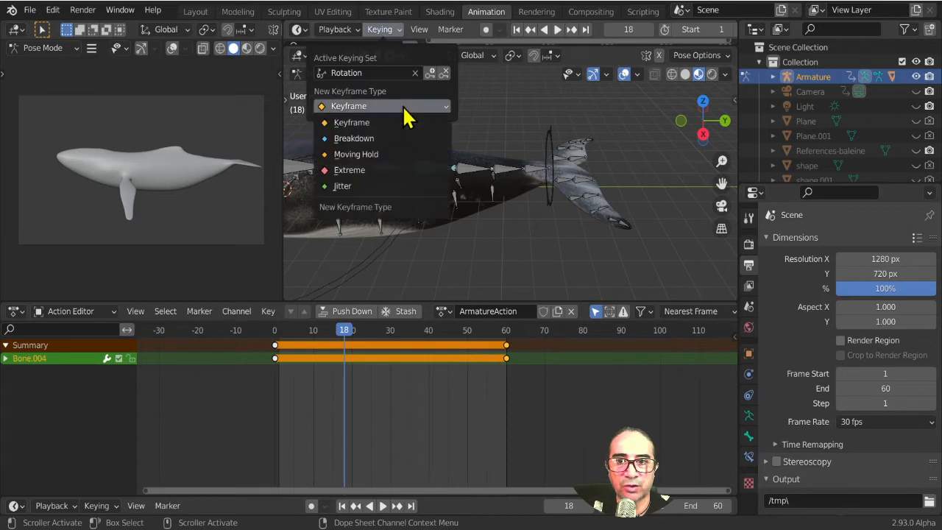
click(361, 173)
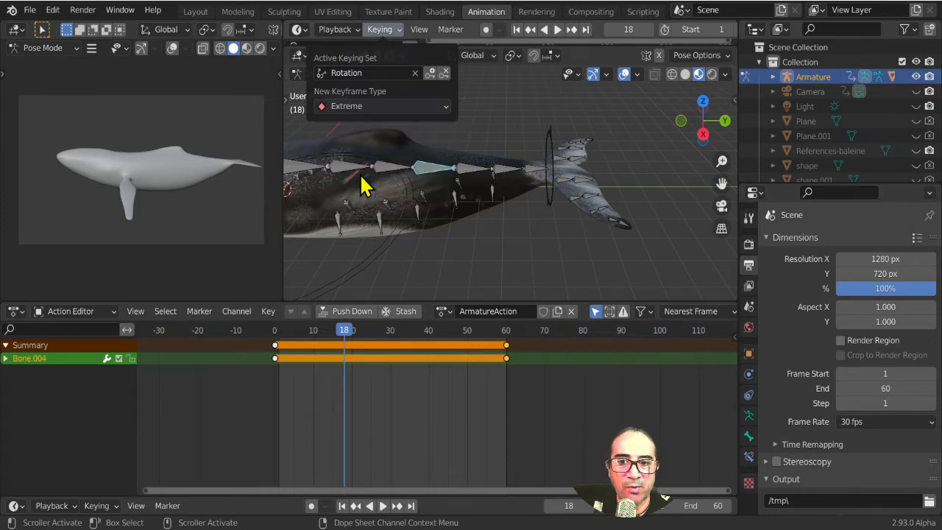
Go to frame 20 and rotate Bone.004 in the right side view to raise the whale's tail slightly.
click(348, 332)
click(351, 330)
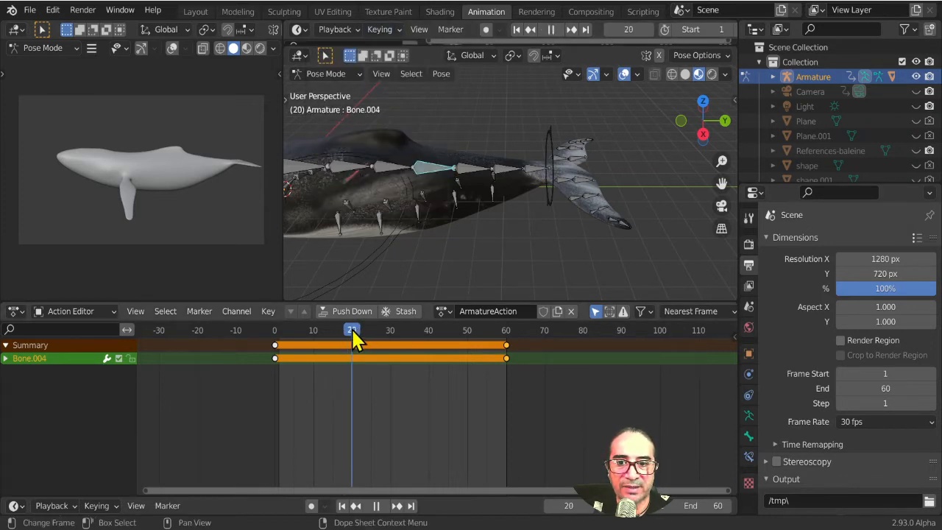
key(KP_3)
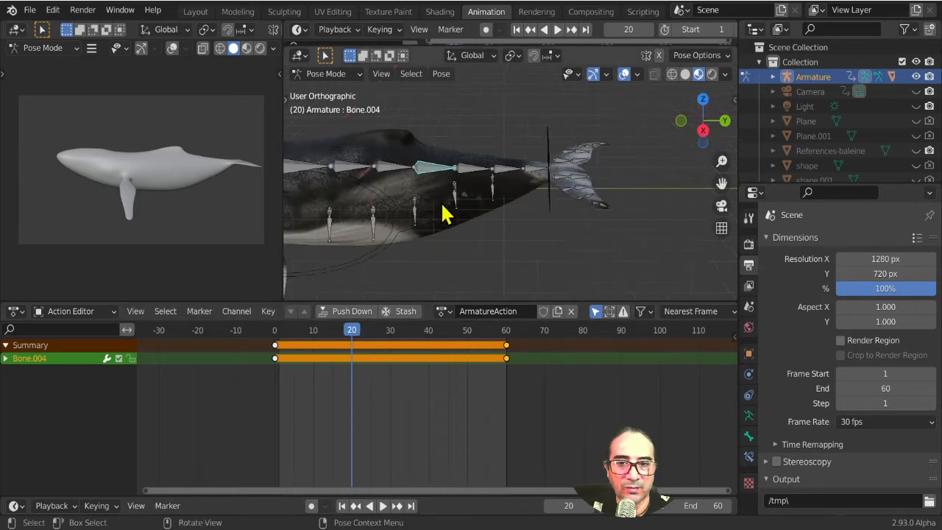
scroll(613, 228, up, 1)
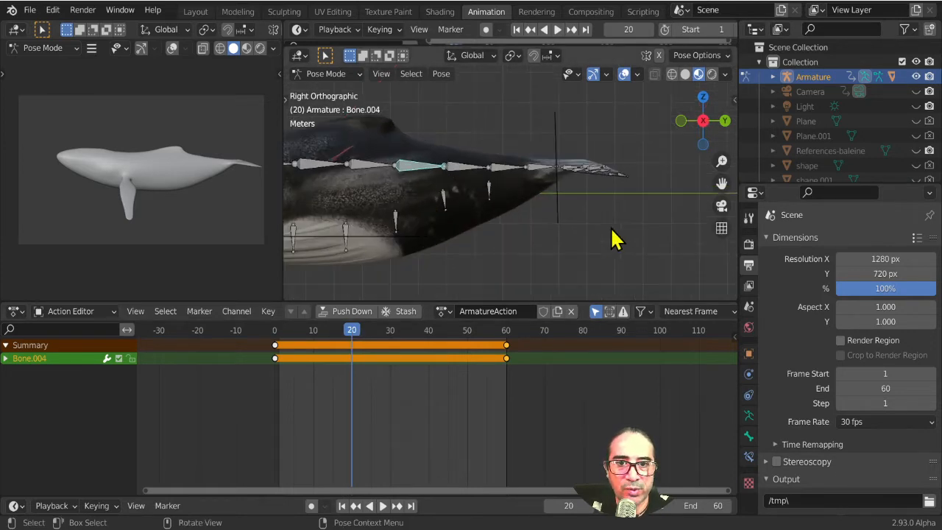
shift+middle_drag(603, 234, 573, 237)
key(r)
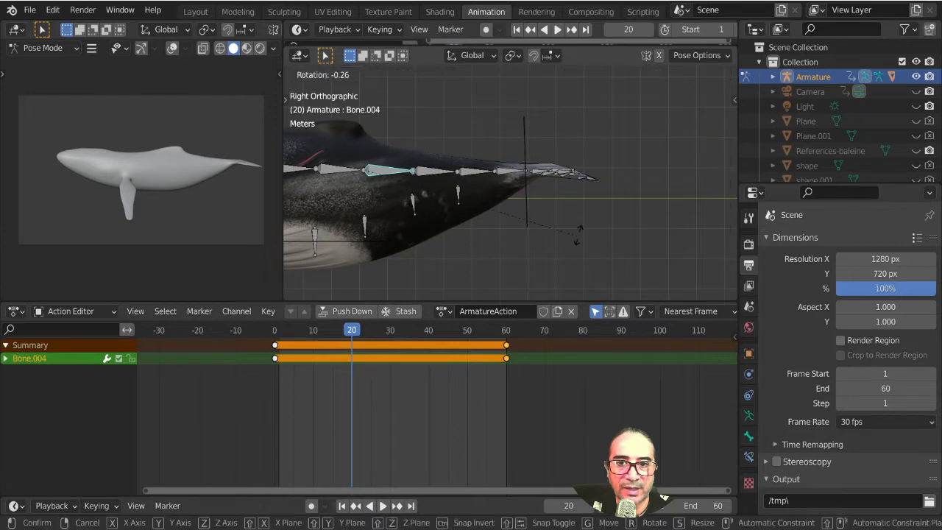
click(513, 206)
click(431, 168)
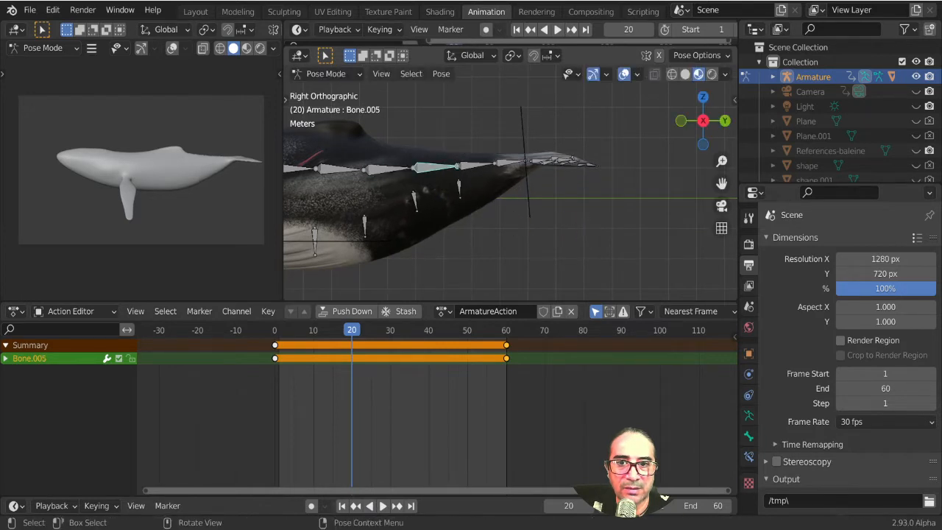
key(r)
right_click(539, 212)
Turn on Auto Keying and rotate Bone.004 slightly to record its raised pose at frame 20.
click(371, 178)
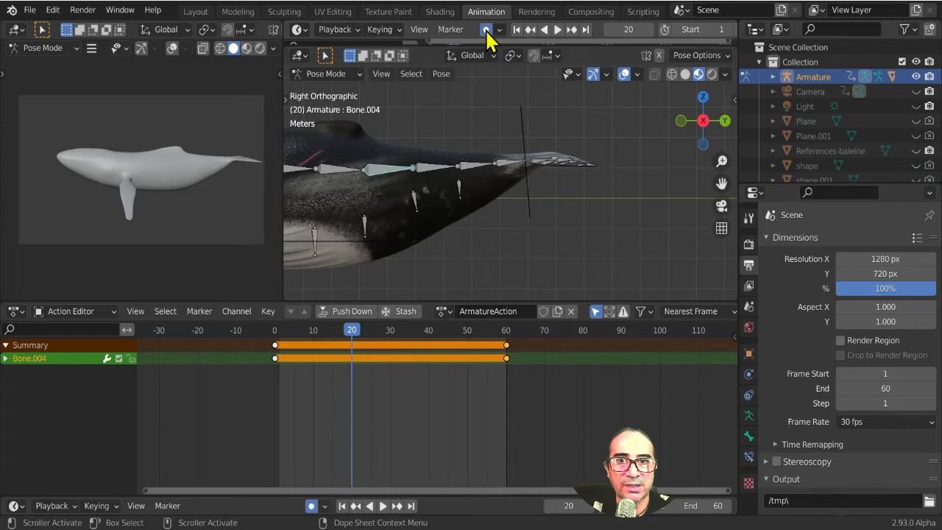
key(r)
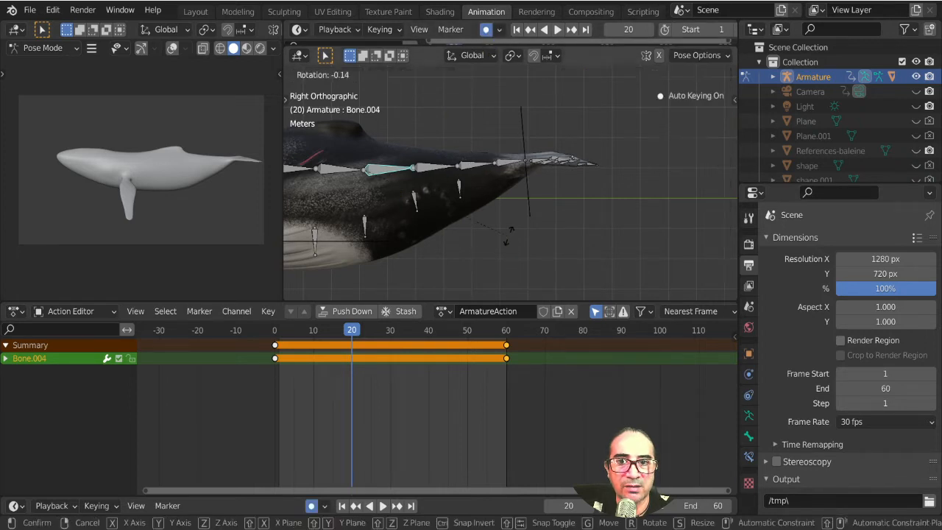
click(513, 234)
Rotate Bone.005, Bone.006 and Bone.007 upward one after another to key the raised tail curve at frame 20.
click(432, 169)
key(r)
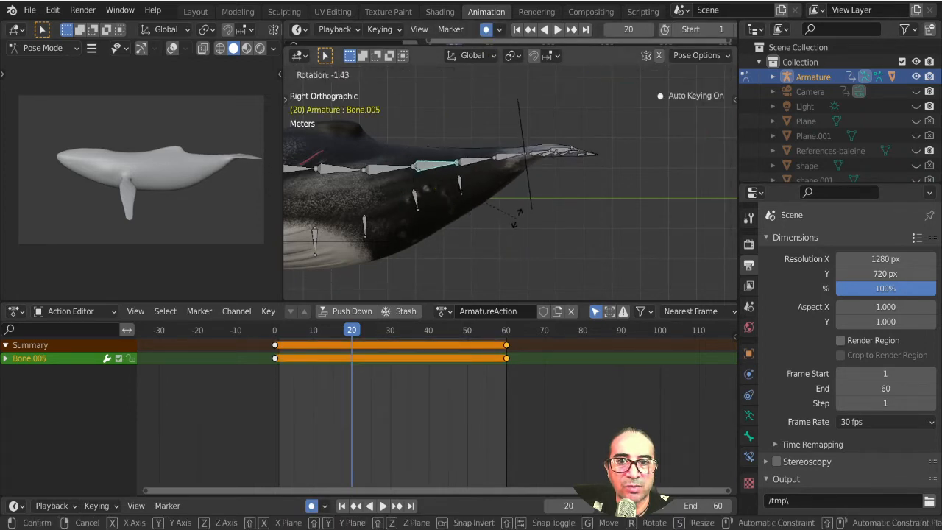
click(519, 218)
click(479, 172)
key(r)
click(545, 208)
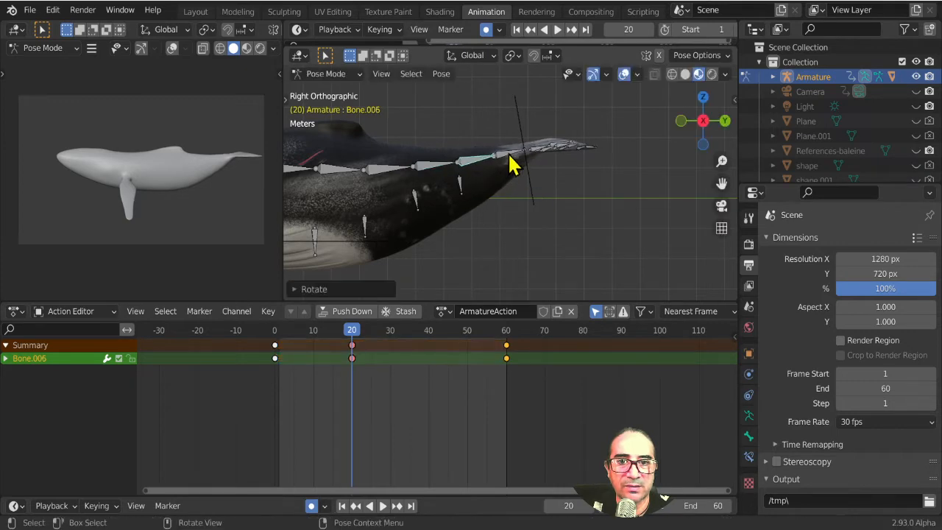
click(511, 156)
key(r)
click(567, 212)
Rotate Bone.008, the ring-shaped control at the tail fin's base, about -11 degrees at frame 20.
middle_drag(567, 212, 536, 196)
click(537, 196)
key(KP_3)
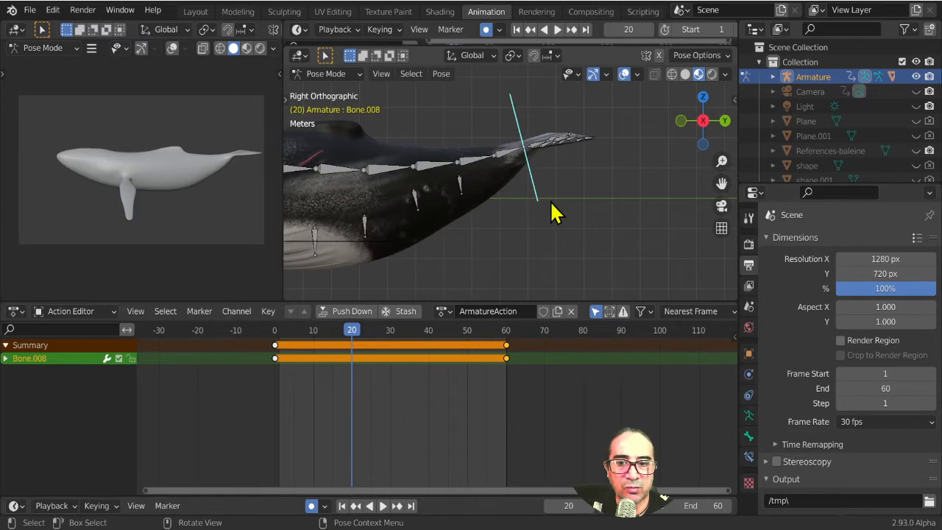
key(r)
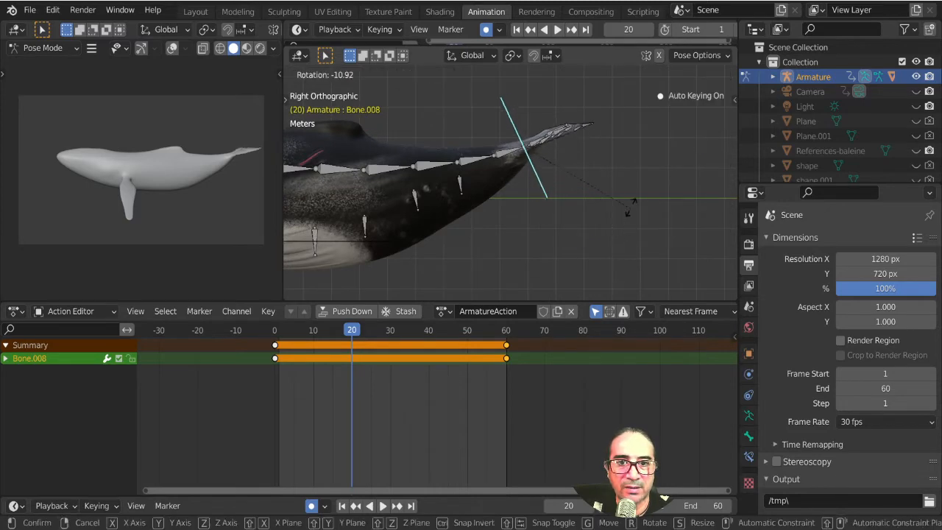
click(497, 179)
Select the caudale .001, .003, .005 and .007 bones on both fin sides and rotate them about -28 degrees at frame 20.
middle_drag(497, 179, 560, 162)
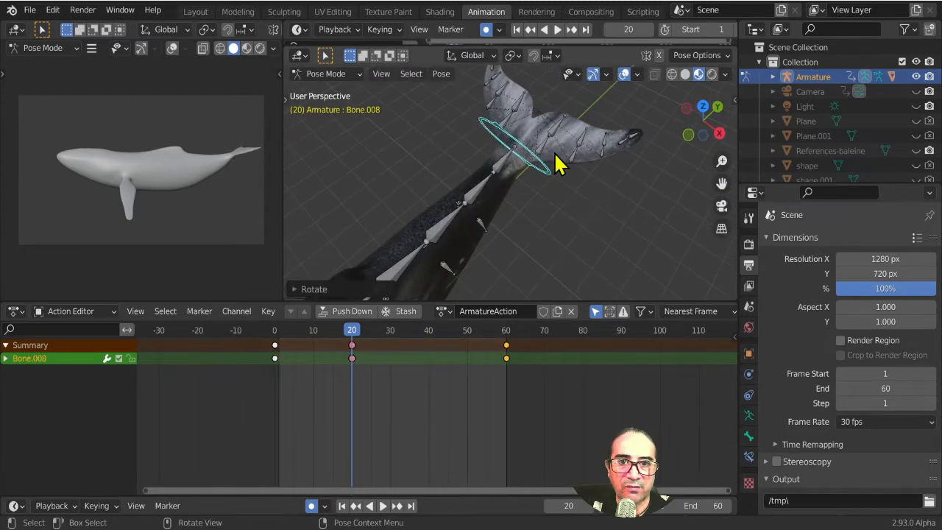
click(557, 131)
shift+click(521, 105)
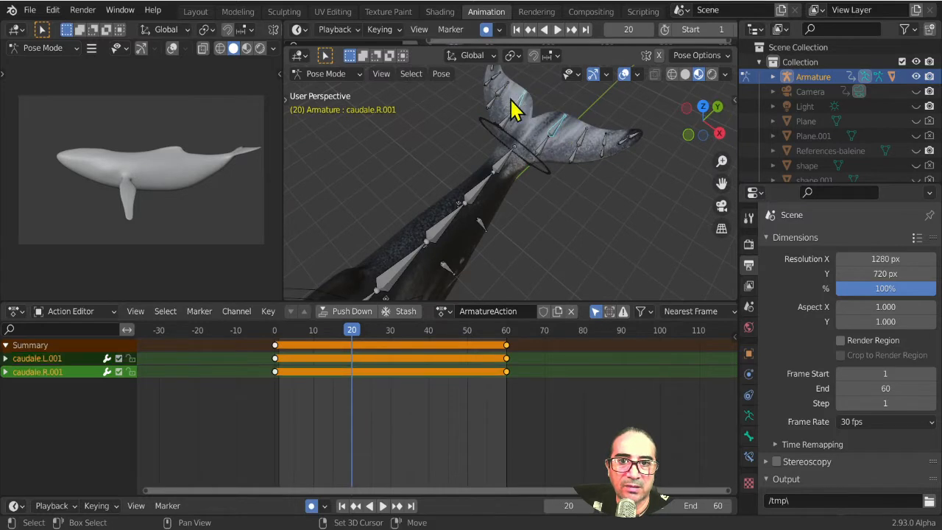
shift+click(511, 110)
shift+middle_drag(511, 110, 521, 204)
shift+click(607, 200)
shift+click(625, 199)
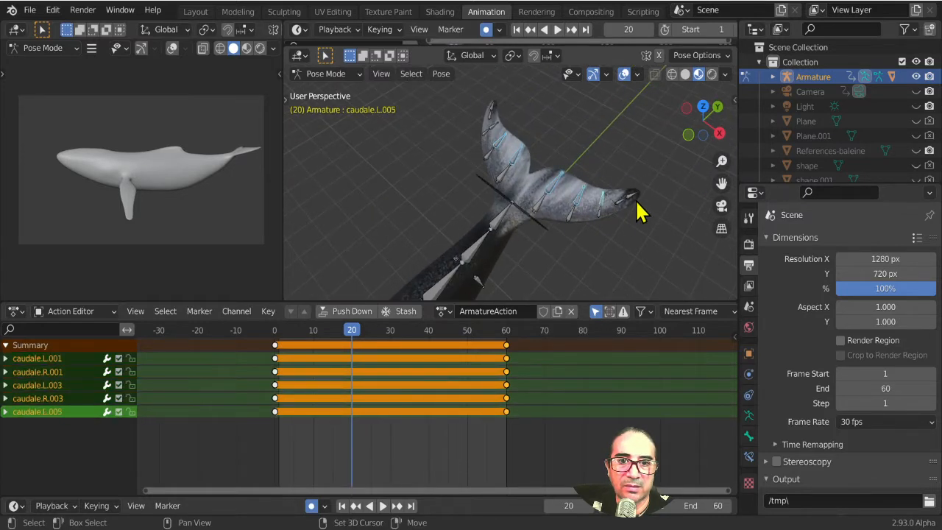
shift+click(634, 199)
shift+click(505, 130)
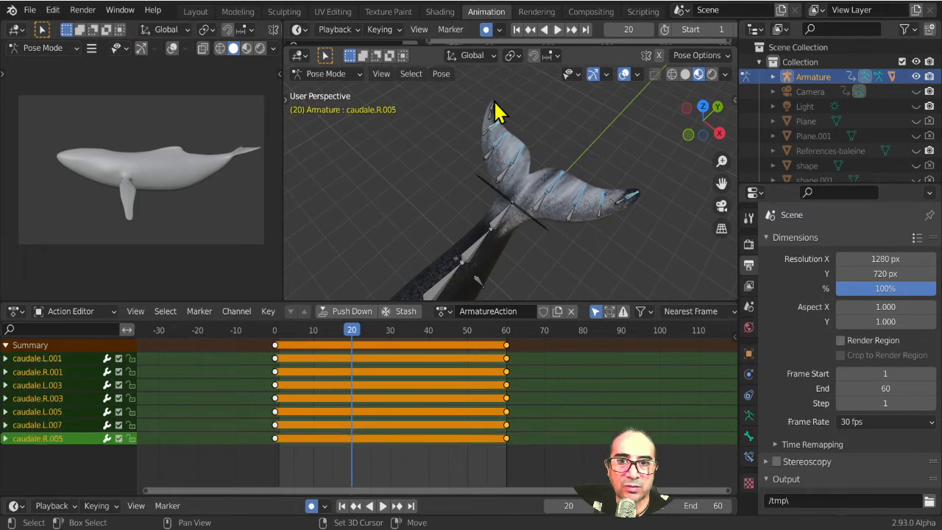
shift+click(497, 109)
key(KP_3)
key(r)
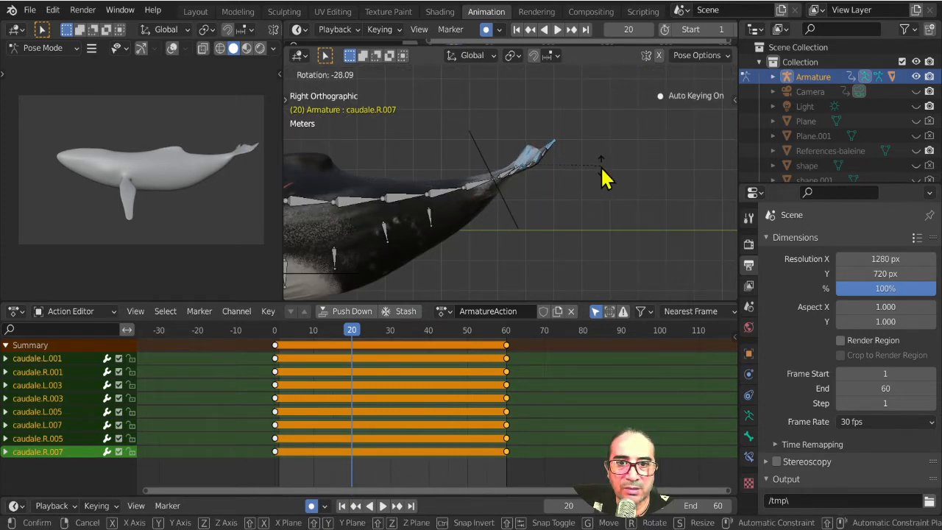
click(602, 178)
Select the caudale base, .002 and .004 bones on both fin sides and rotate them upward at frame 20.
middle_drag(585, 181, 581, 219)
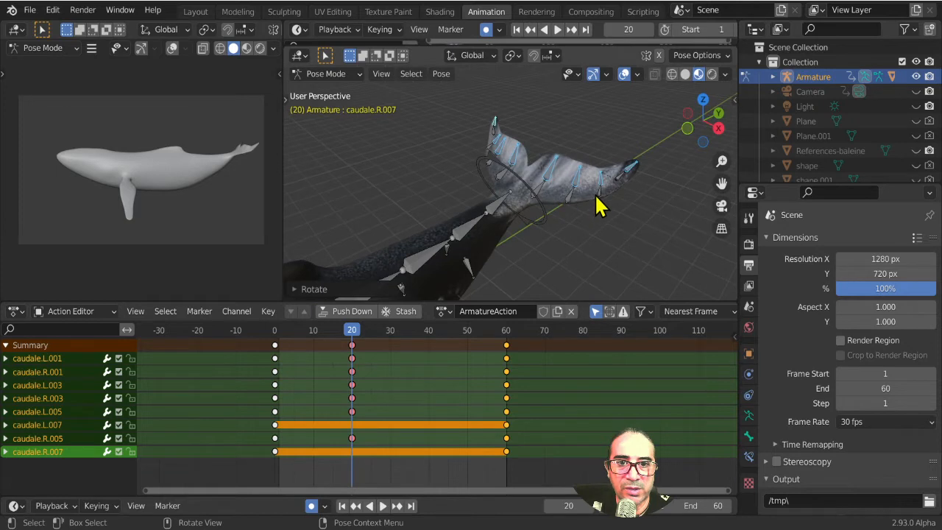
click(561, 204)
shift+click(543, 200)
shift+click(509, 194)
shift+click(492, 190)
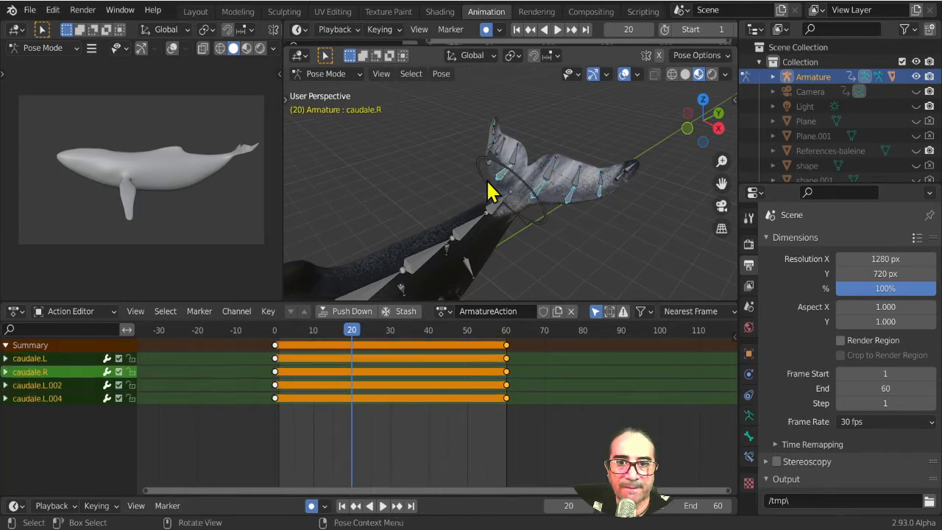
middle_drag(491, 190, 541, 209)
shift+click(456, 161)
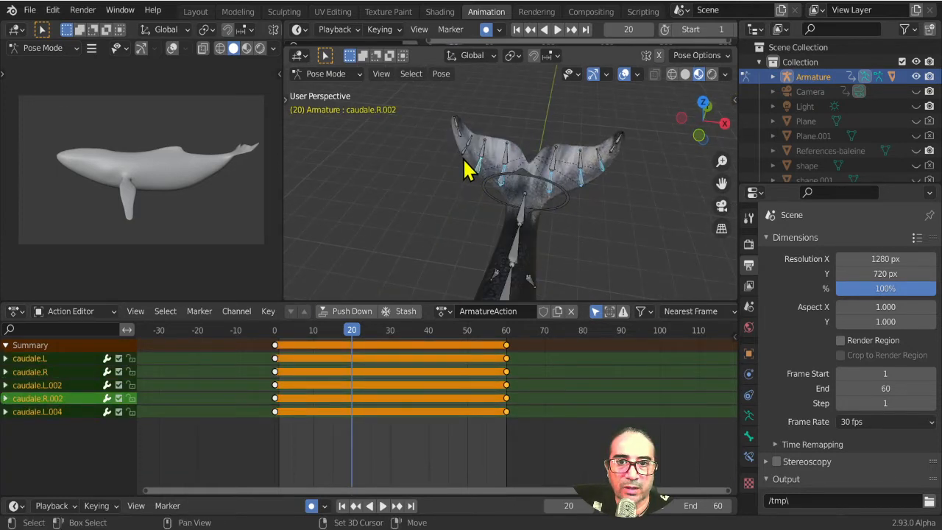
shift+click(465, 166)
key(KP_3)
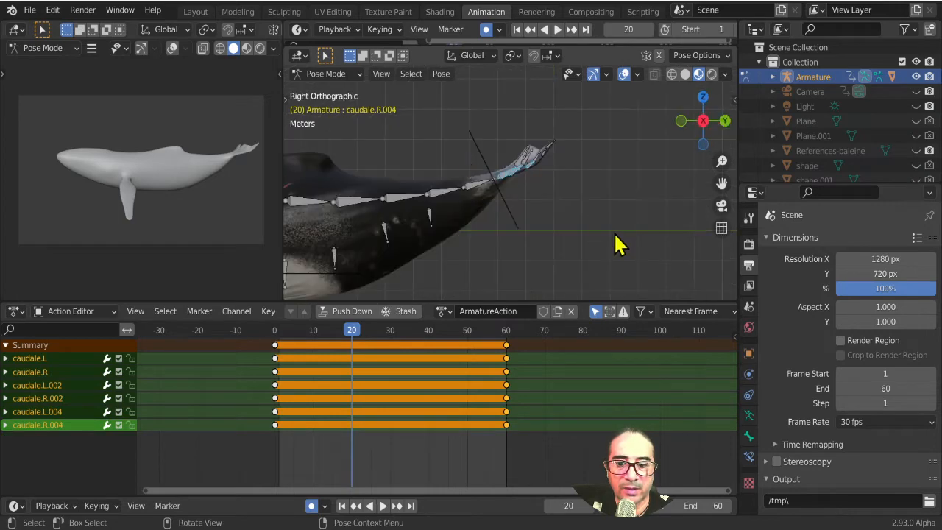
key(r)
click(605, 196)
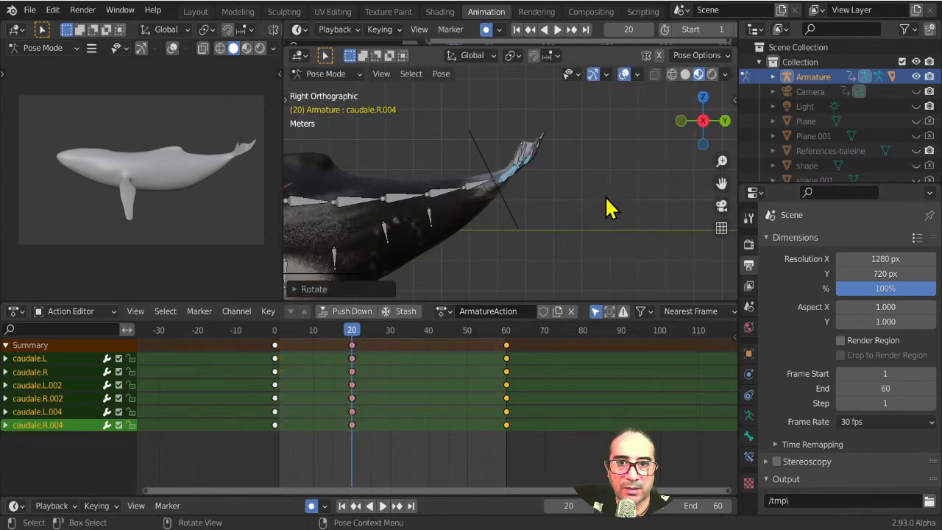
Move the selected front tail fin bones slightly in the right side view.
middle_drag(606, 196, 582, 235)
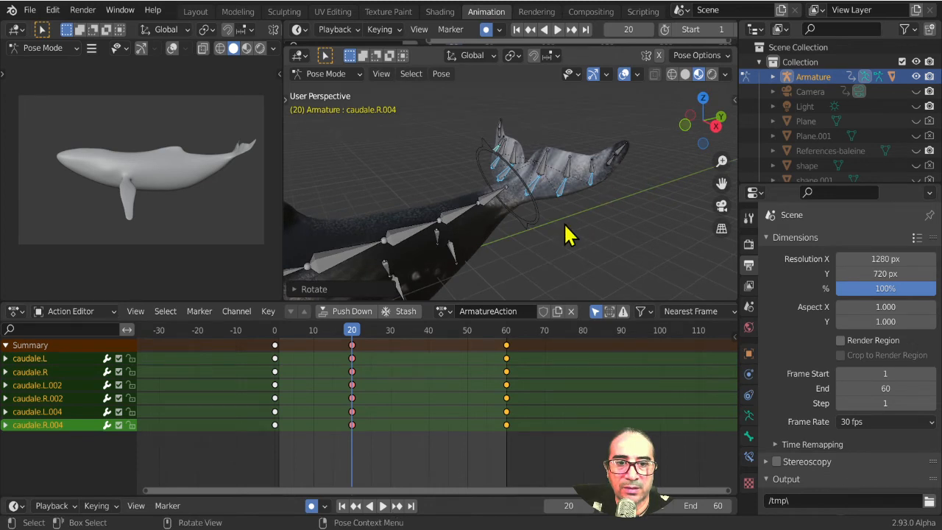
key(KP_3)
key(g)
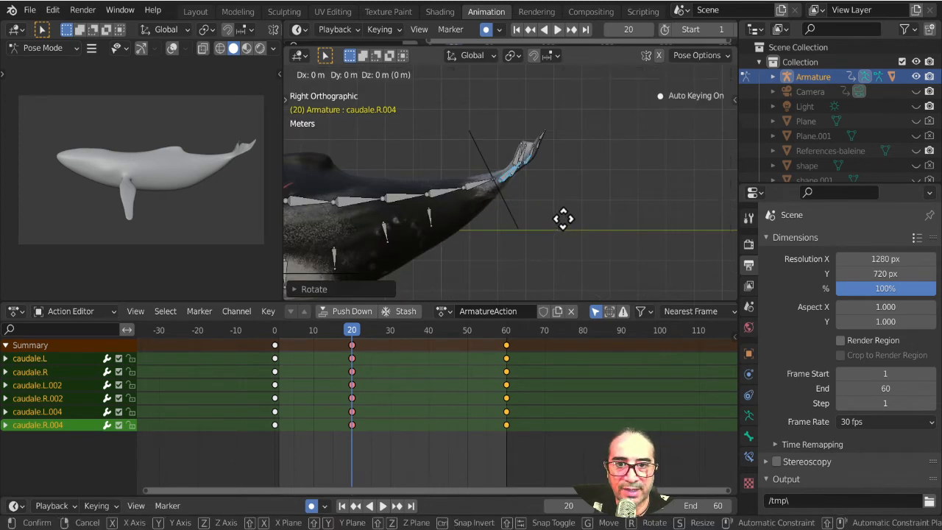
click(560, 202)
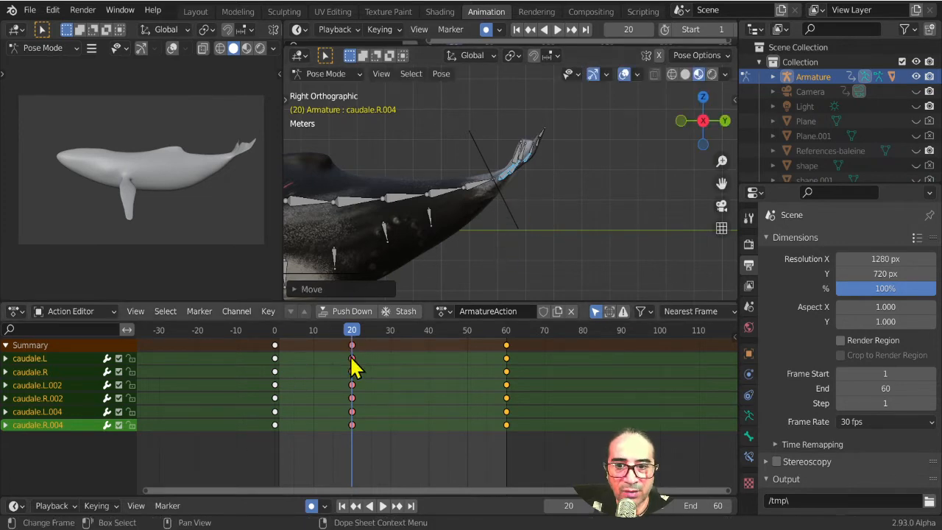
Frame more of the whale's body in side view and set the current frame to 40.
scroll(433, 210, down, 2)
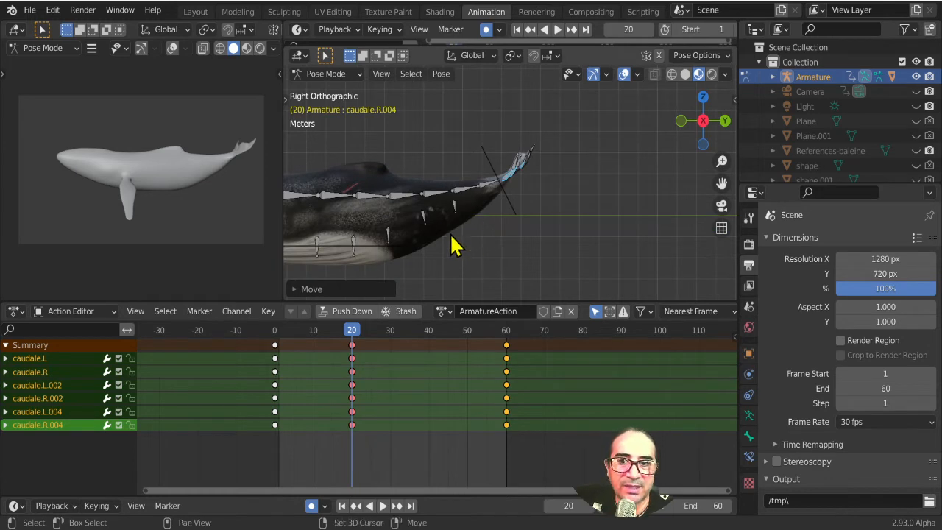
shift+middle_drag(455, 246, 500, 206)
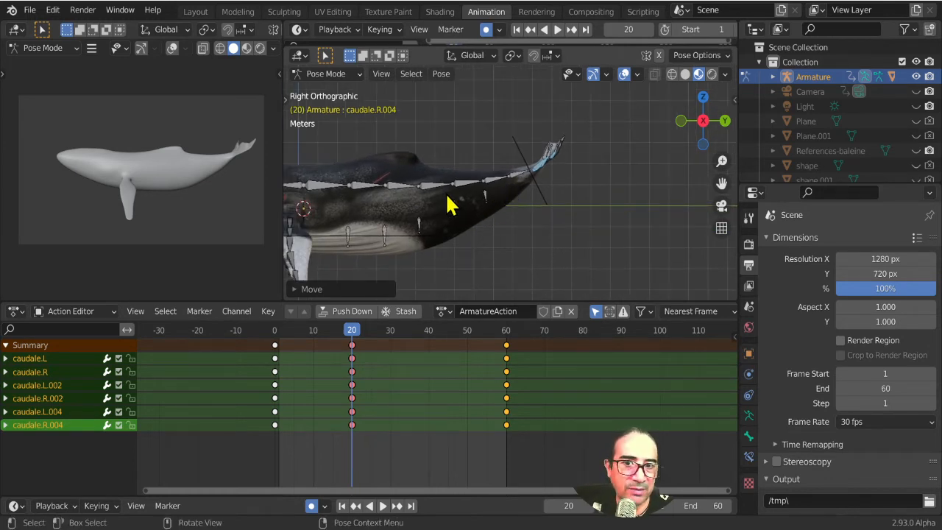
click(428, 332)
key(space)
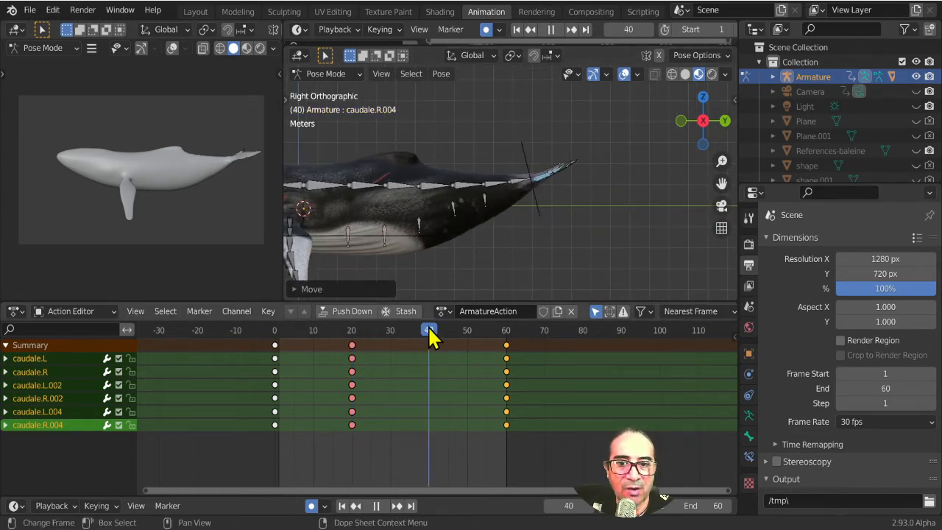
key(space)
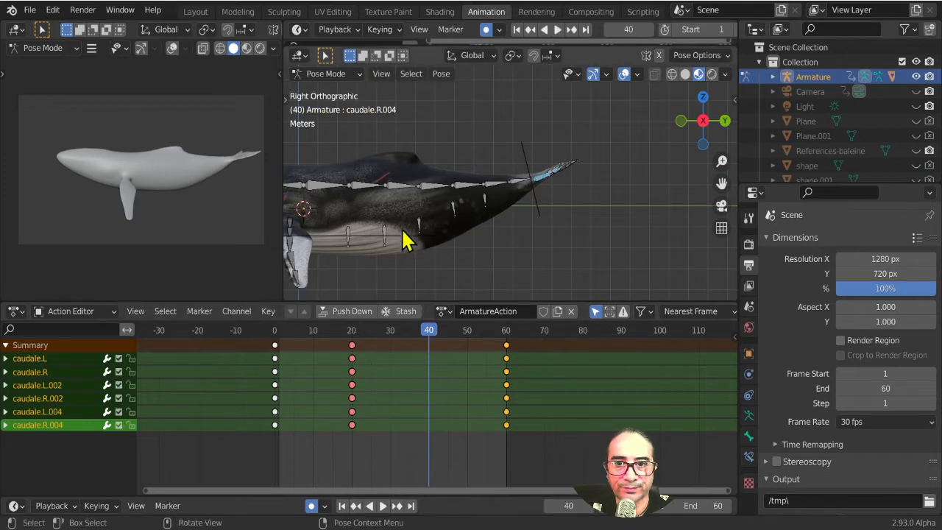
Expand the rotation channels of Bone.003 and try to rotate that bone at frame 40.
click(431, 187)
click(403, 188)
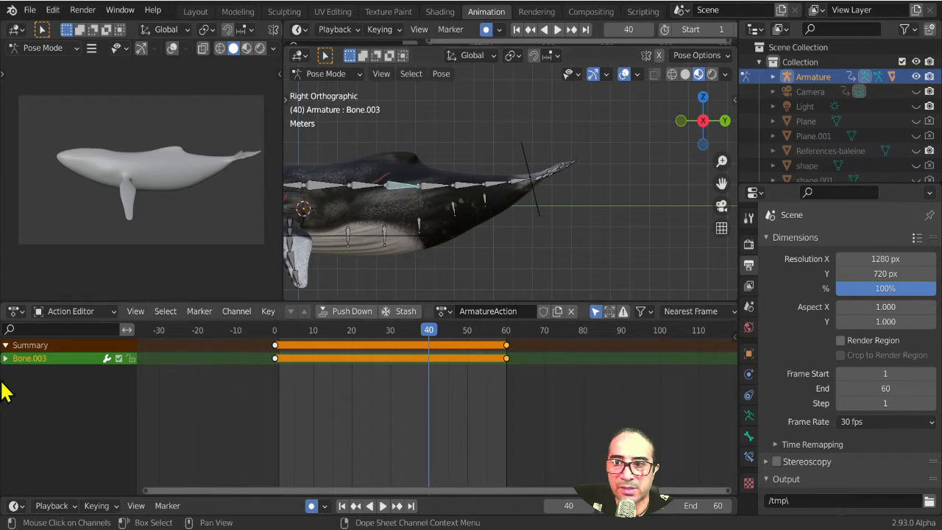
click(6, 359)
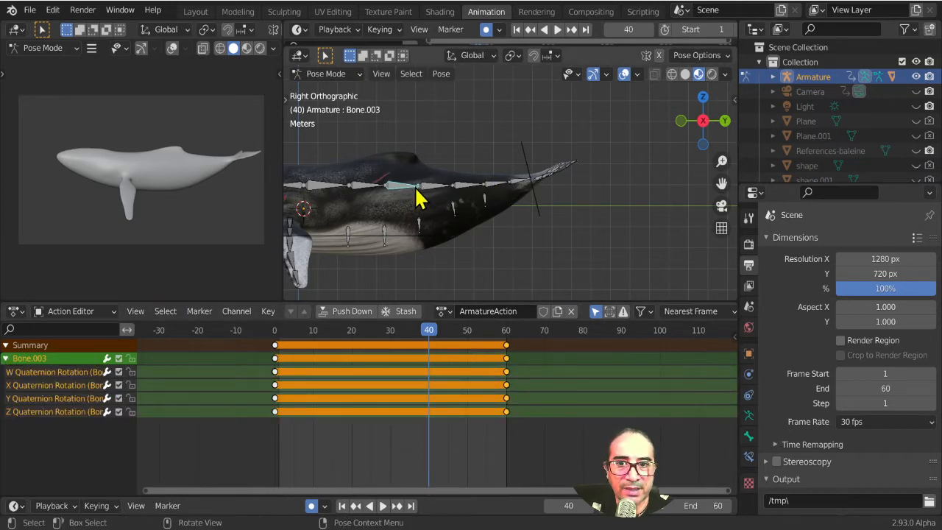
key(r)
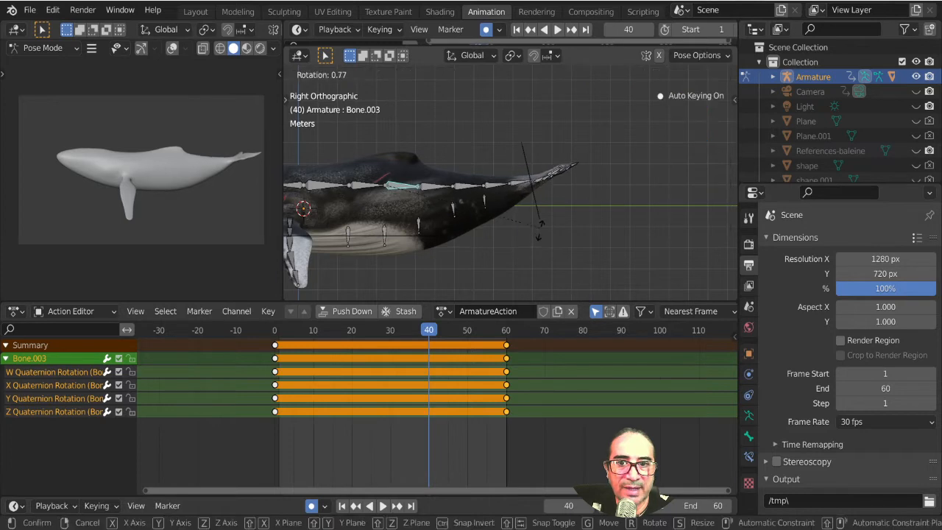
right_click(540, 240)
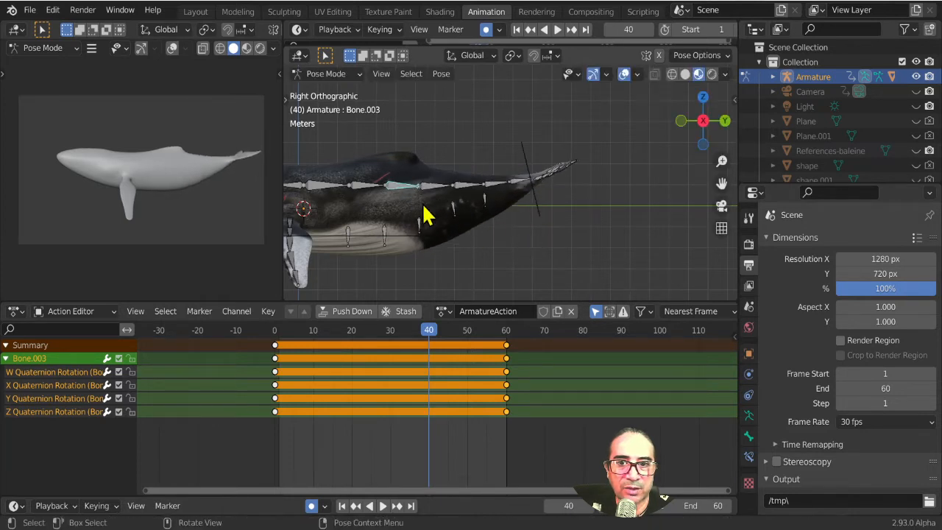
Select Bone.004 and compare the tail pose around frames 19 and 39.
click(435, 200)
click(349, 331)
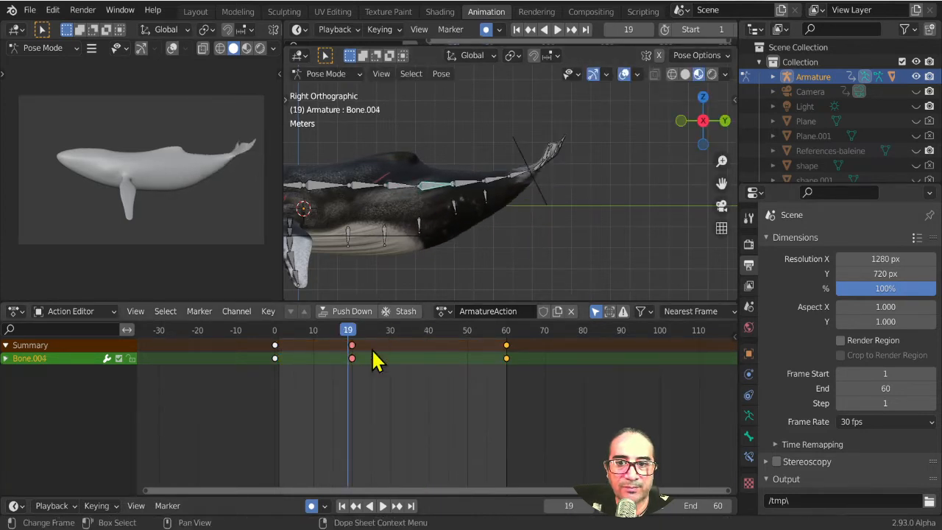
click(426, 333)
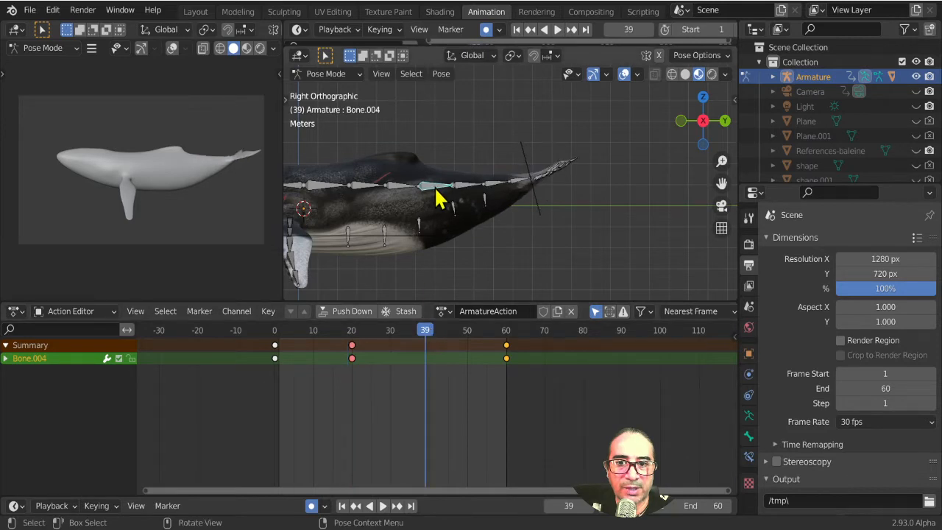
click(351, 335)
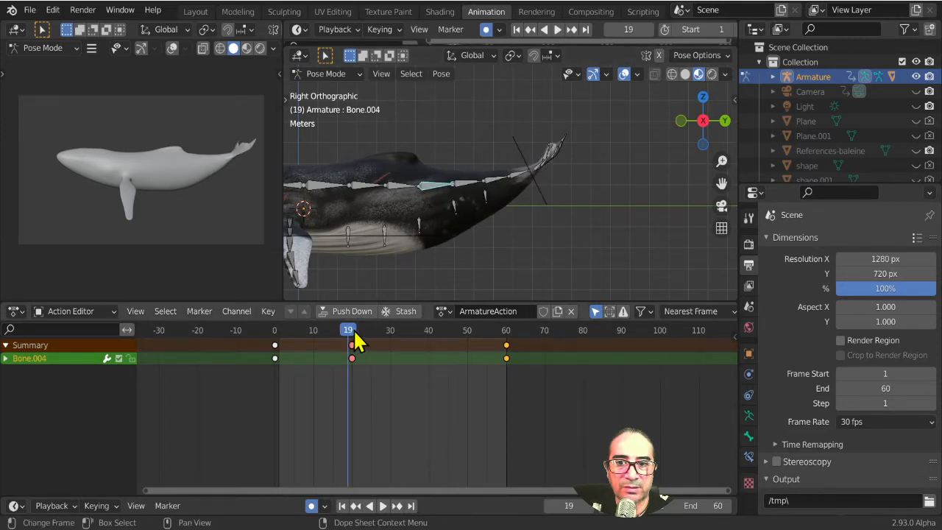
At frame 40, rotate Bone.004, Bone.005 and Bone.006 in turn so the whale's tail bends downward.
click(430, 332)
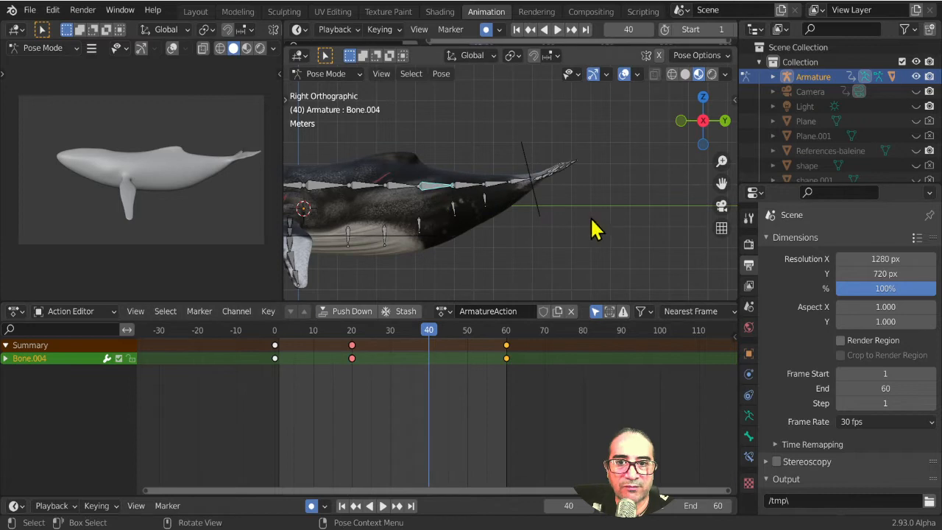
key(r)
click(599, 244)
click(476, 193)
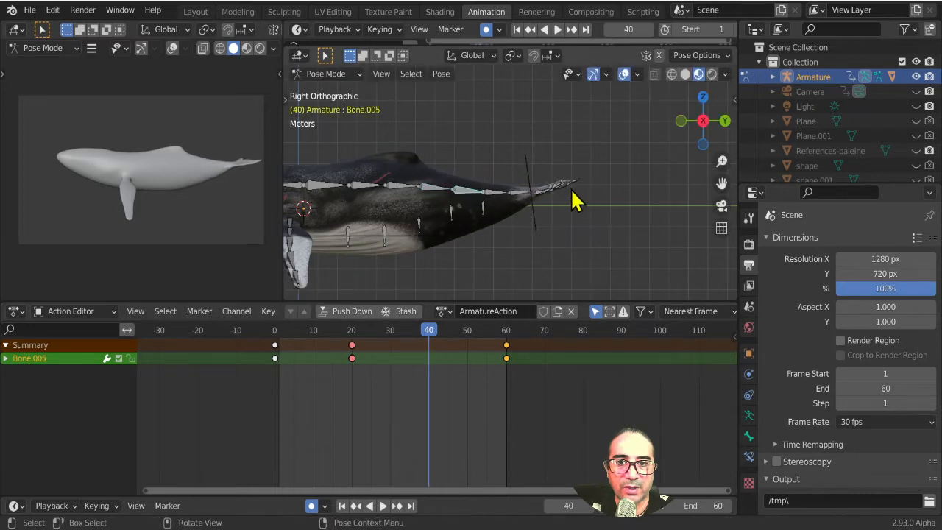
key(r)
click(559, 215)
click(495, 197)
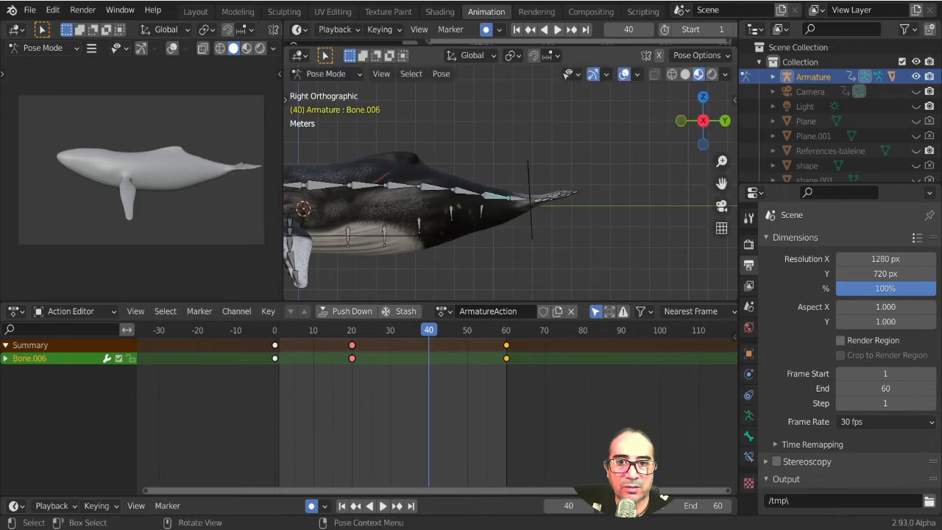
key(r)
click(582, 215)
Rotate Bone.007 and the tail-end control Bone.008 downward at frame 40 to continue the tail's curve.
click(520, 199)
key(r)
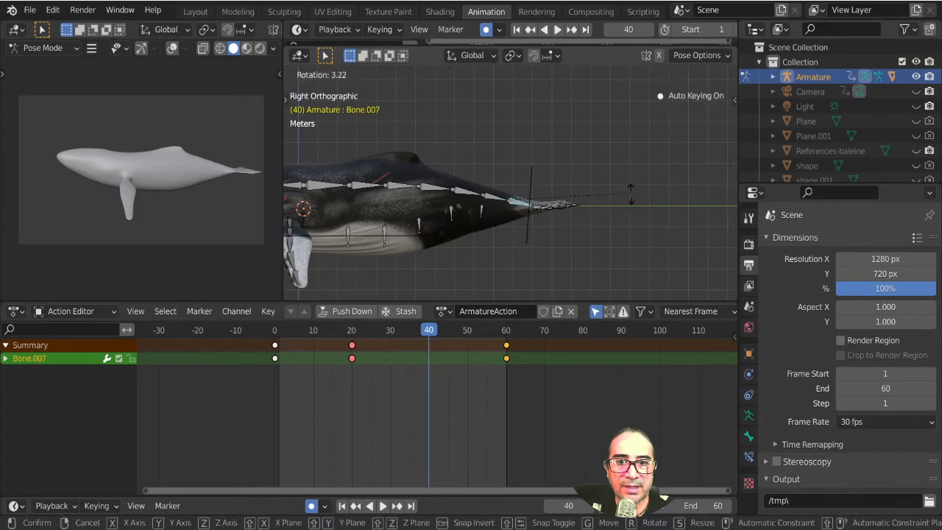
click(564, 219)
click(530, 189)
key(r)
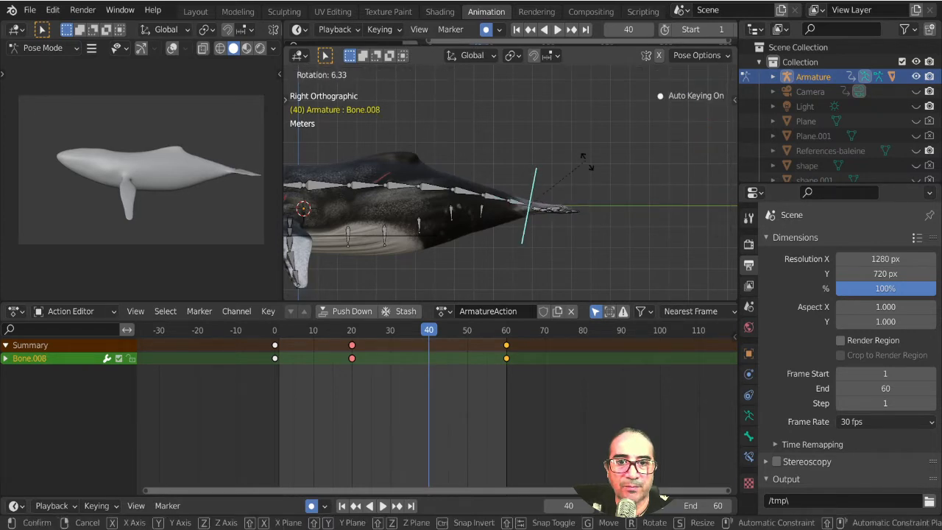
click(595, 182)
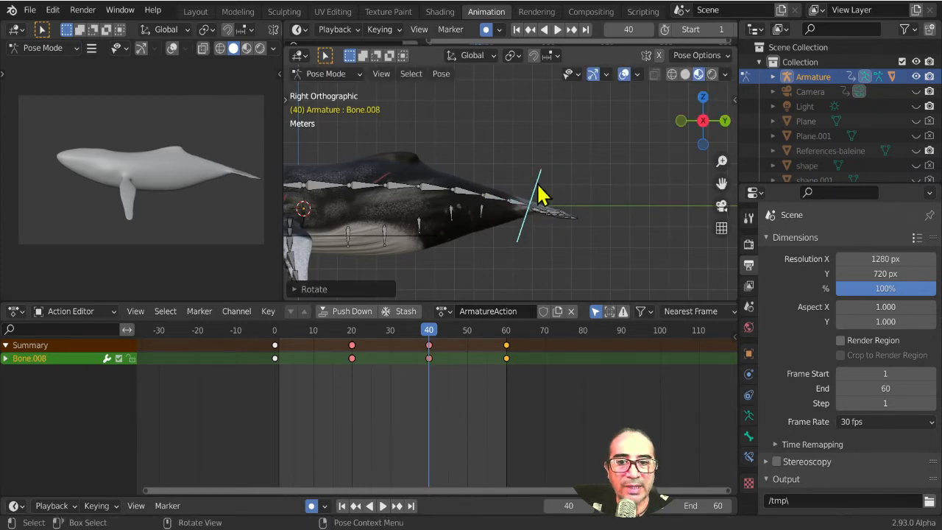
Rotate caudale.L, caudale.L.002 and caudale.L.004 downward at frame 40, and paste their copied pose mirrored onto the right fluke.
middle_drag(505, 221, 530, 212)
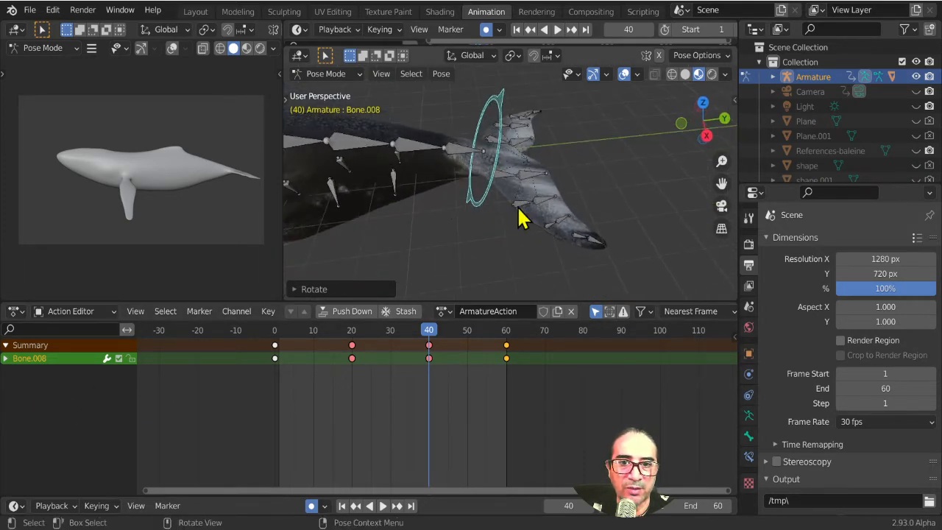
click(505, 185)
shift+click(505, 185)
middle_drag(444, 174, 513, 222)
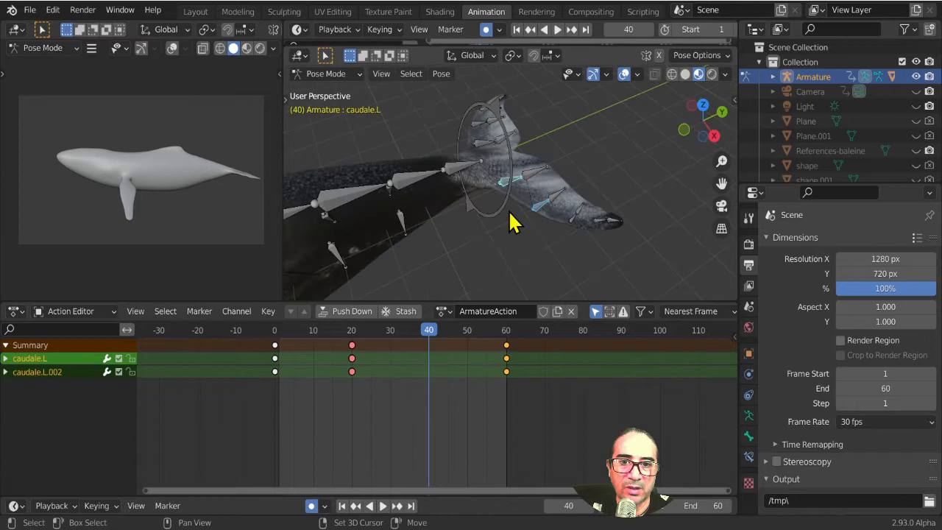
shift+click(574, 231)
key(KP_3)
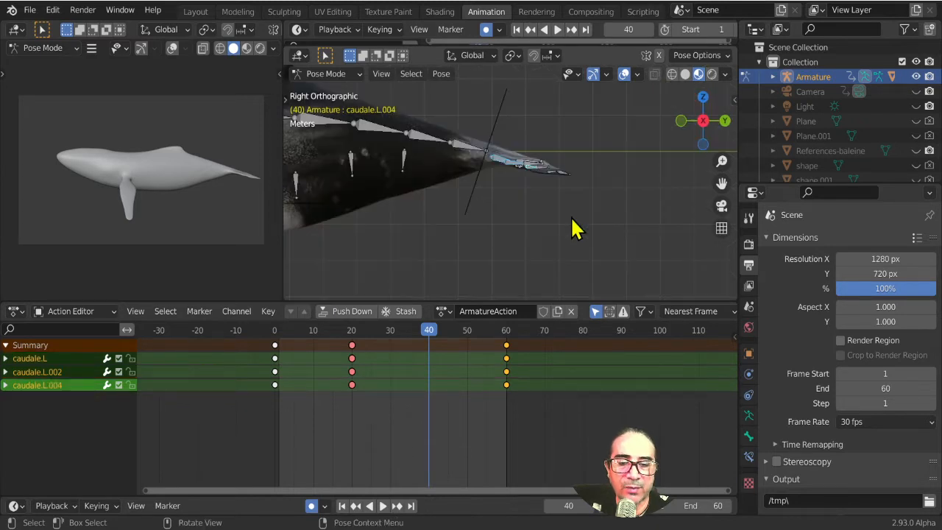
key(r)
click(619, 178)
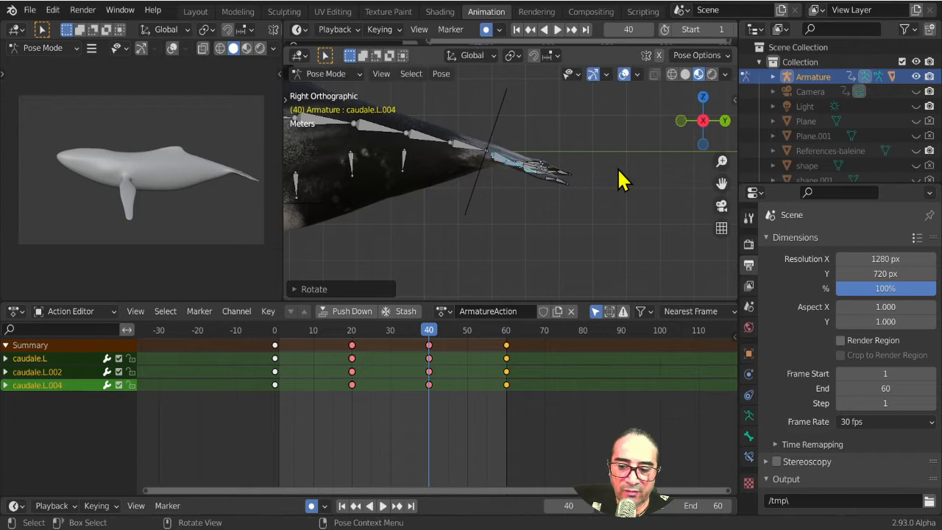
key(ctrl+c)
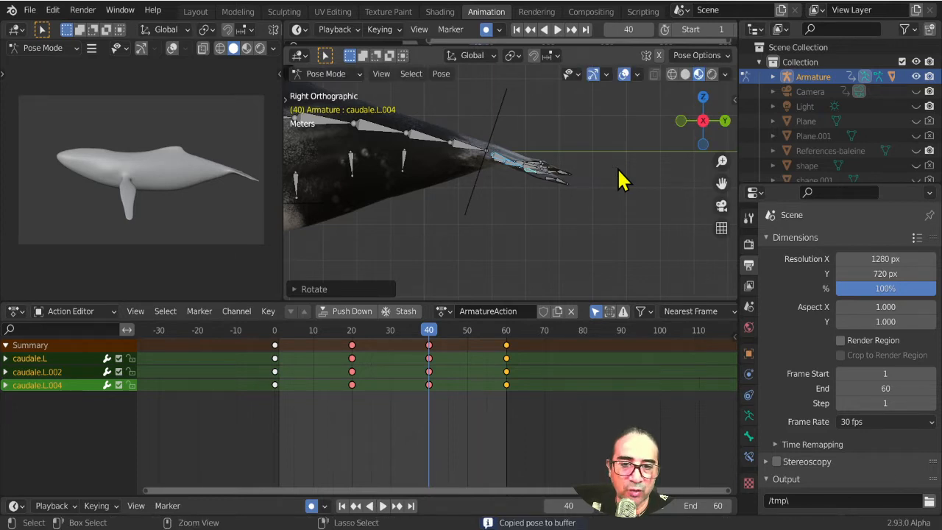
key(ctrl+v)
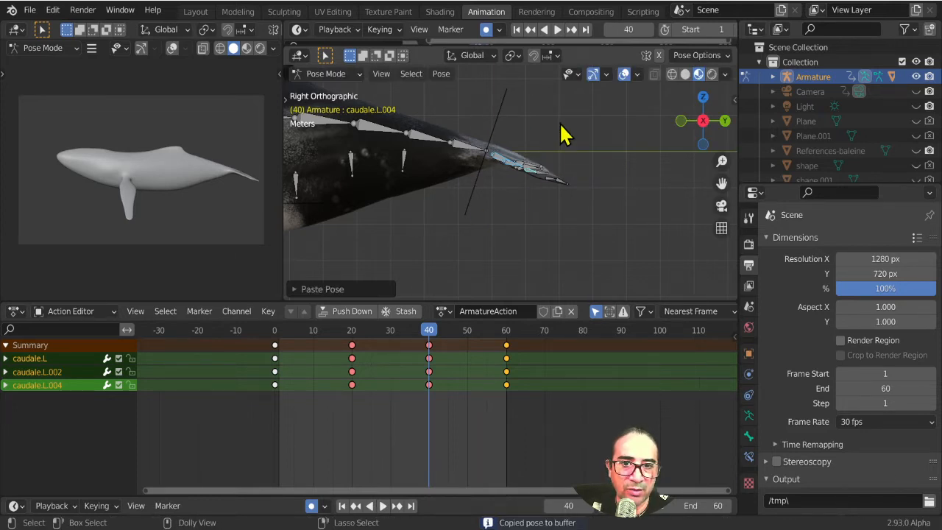
Select caudale.L.003, .005, .007 and caudale.R.001, .003, .005, .007, and rotate them together slightly downward at frame 40 in right view.
middle_drag(533, 176, 600, 234)
click(593, 218)
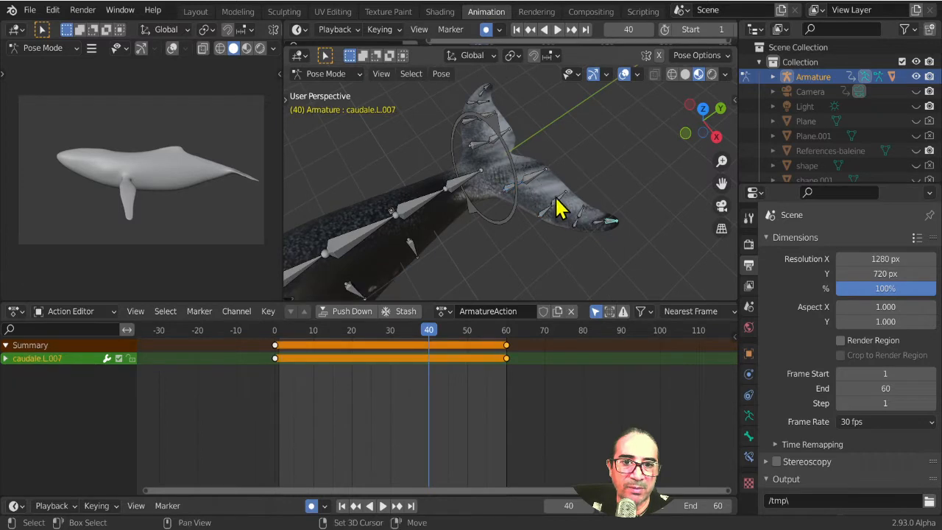
shift+click(578, 210)
shift+click(557, 193)
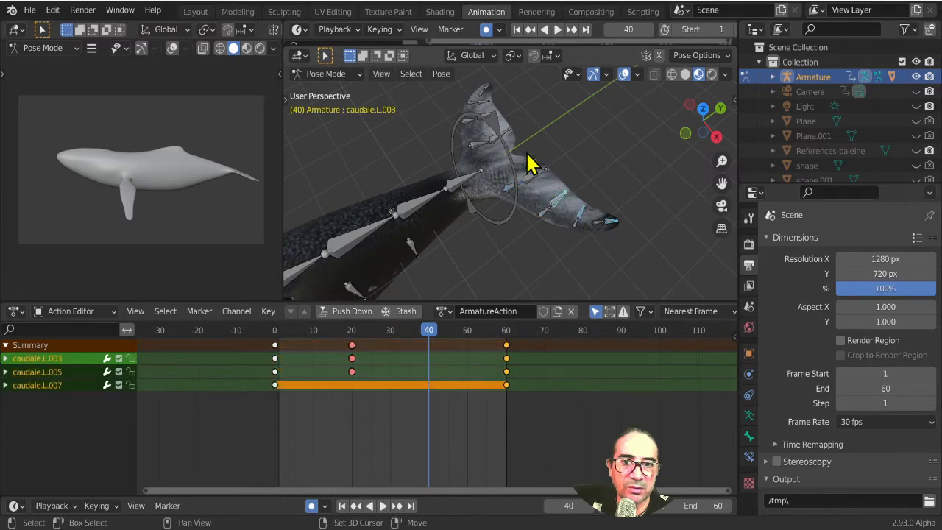
shift+click(514, 143)
middle_drag(513, 143, 535, 125)
shift+click(536, 122)
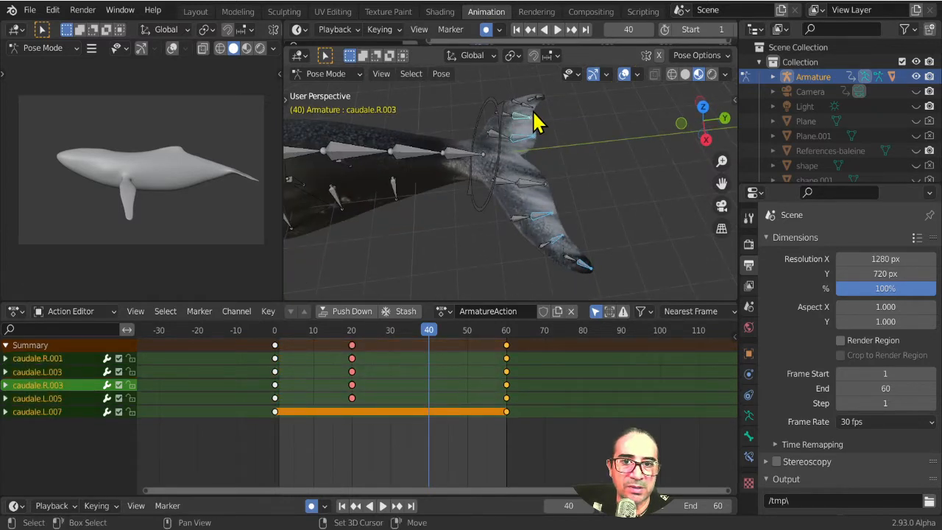
shift+click(542, 111)
shift+click(547, 101)
key(KP_3)
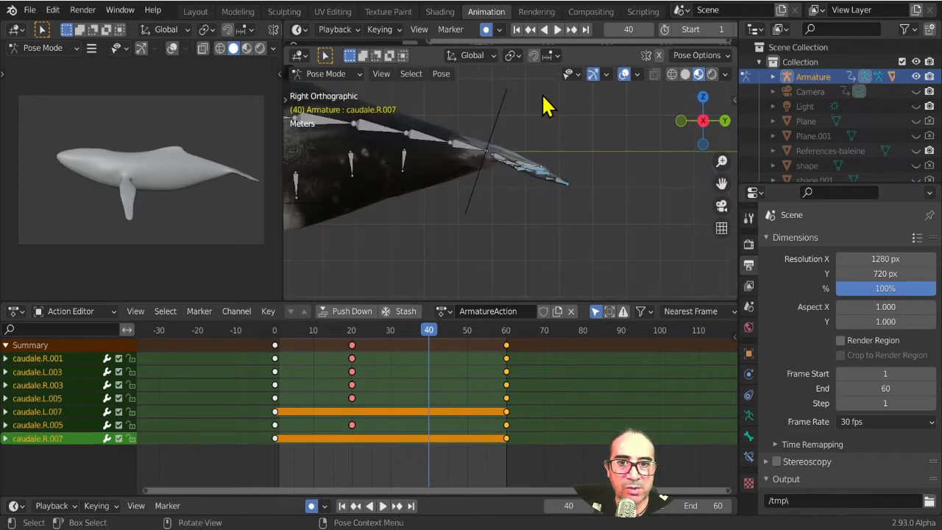
key(r)
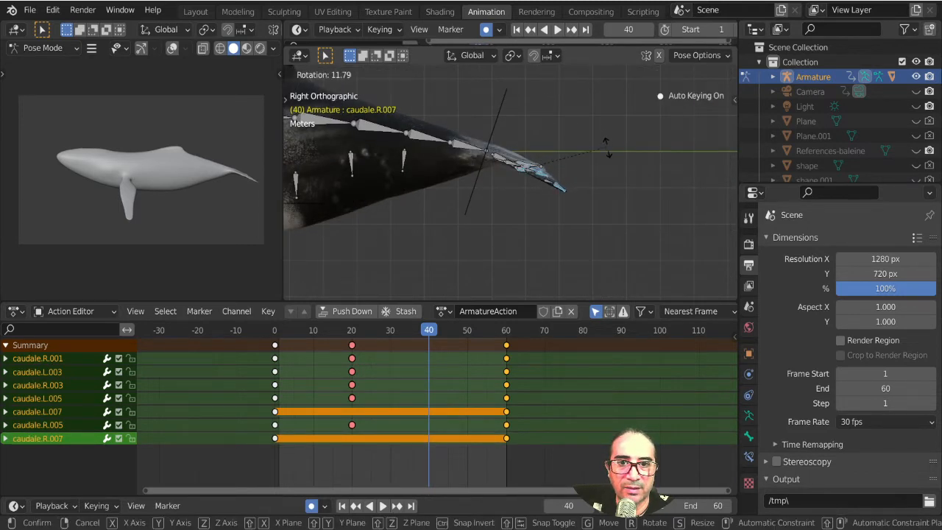
click(611, 162)
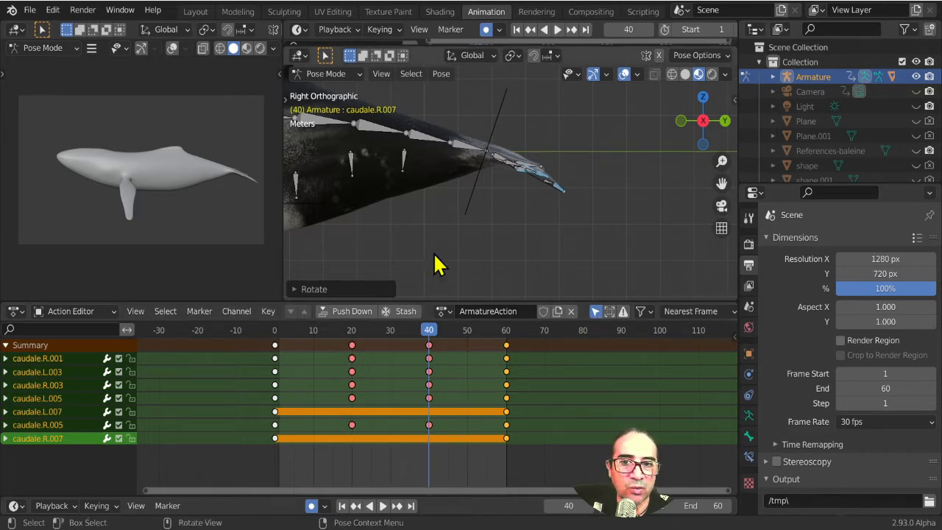
Display the channels of all bones in an enlarged Action Editor, with Bone.003's rotation channels collapsed.
click(596, 313)
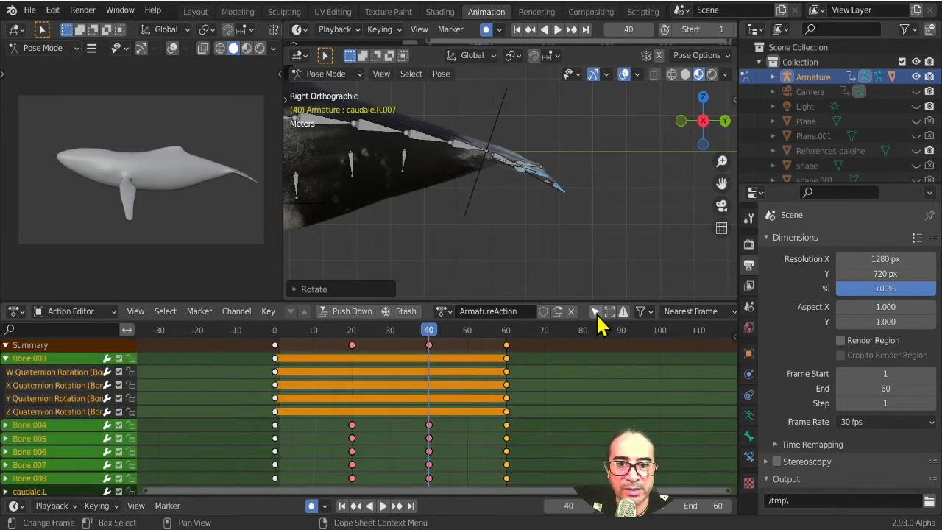
drag(399, 299, 400, 247)
click(6, 304)
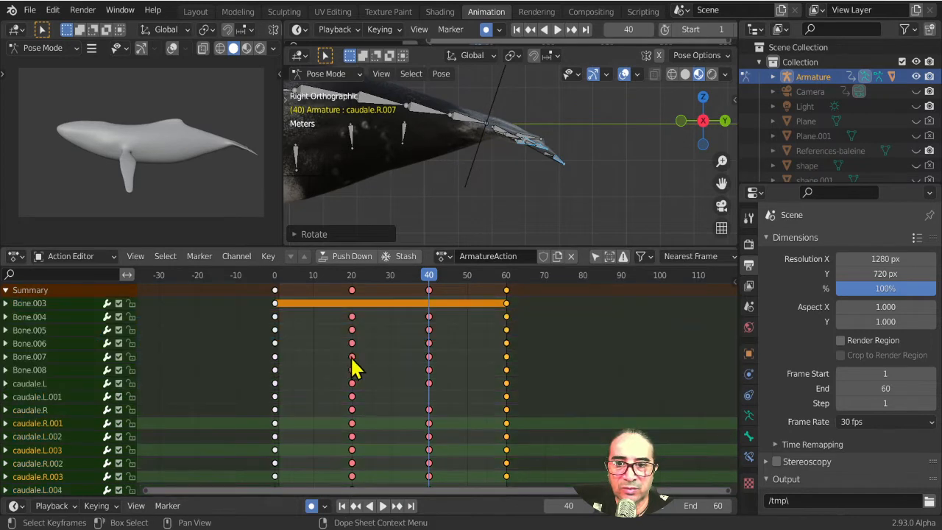
scroll(395, 351, down, 3)
ctrl+scroll(343, 360, up, 1)
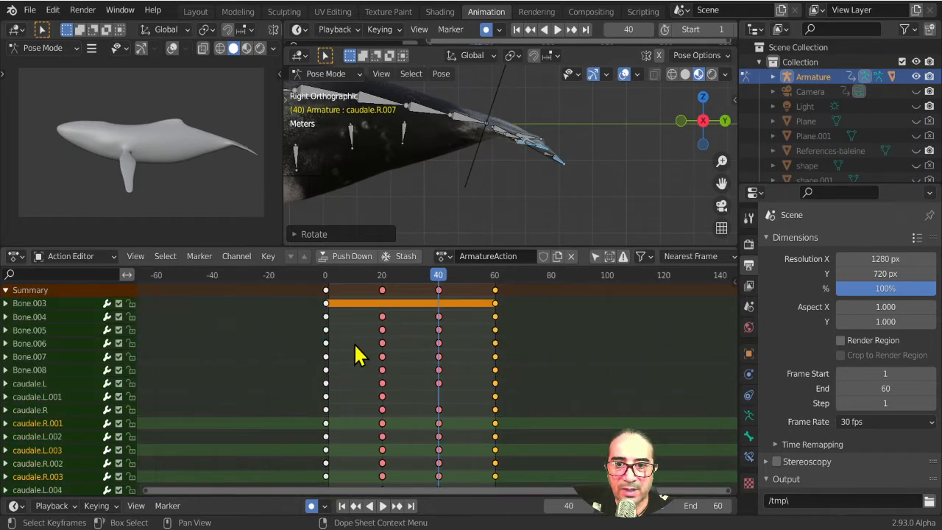
Collapse and re-expand the Summary channel to review the keyframes of all the bones.
click(5, 291)
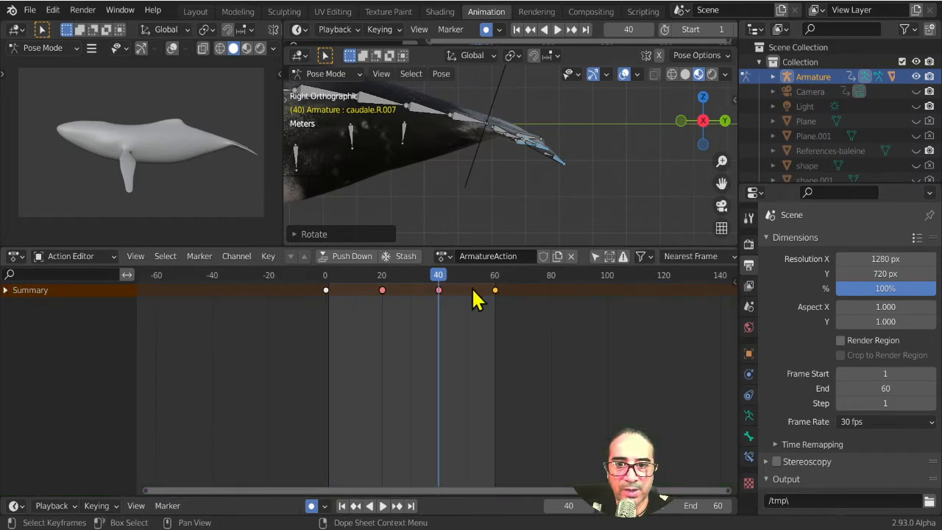
click(5, 292)
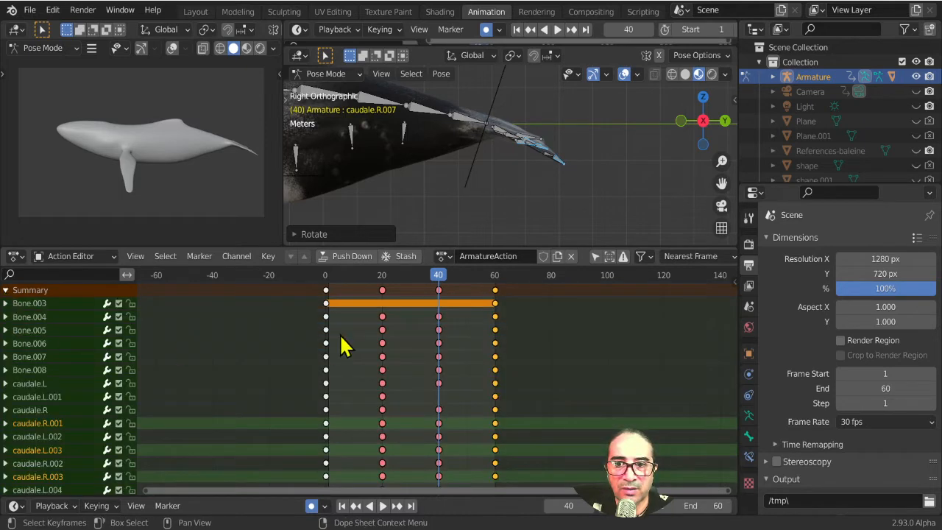
scroll(103, 423, down, 3)
scroll(111, 412, up, 3)
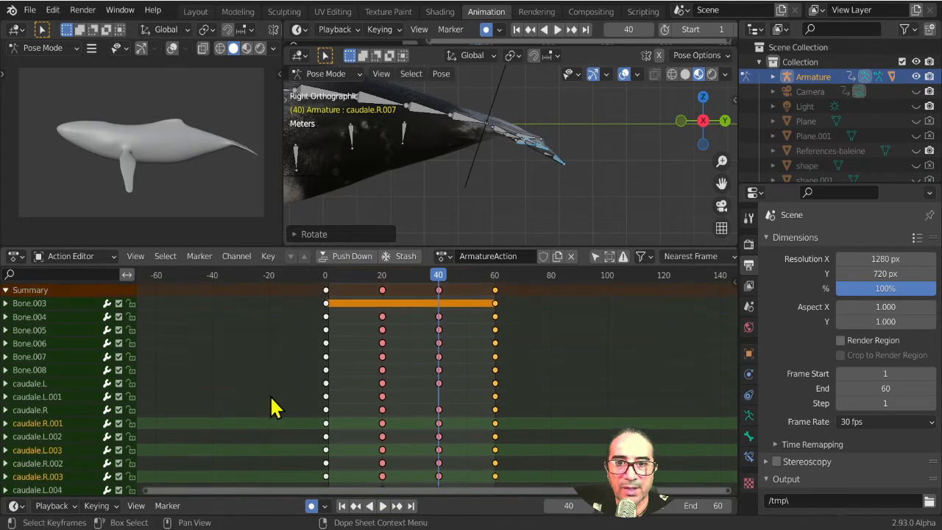
Select Bone.004 through Bone.008 and caudale.L one after another to match each channel with its bone.
scroll(458, 187, down, 3)
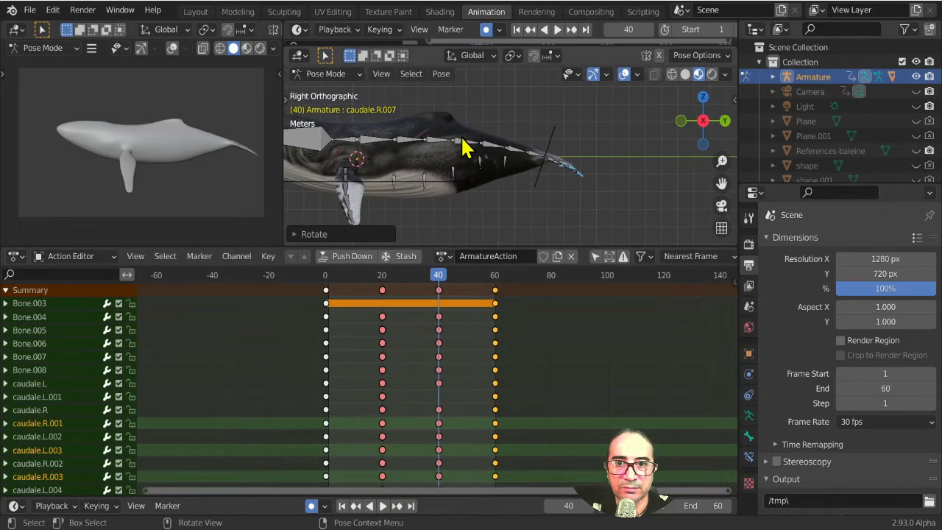
click(466, 142)
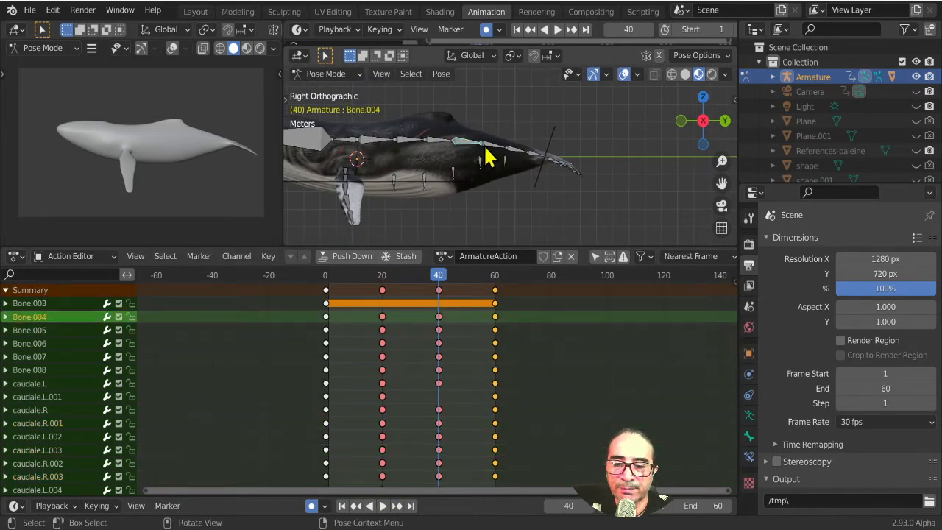
click(32, 330)
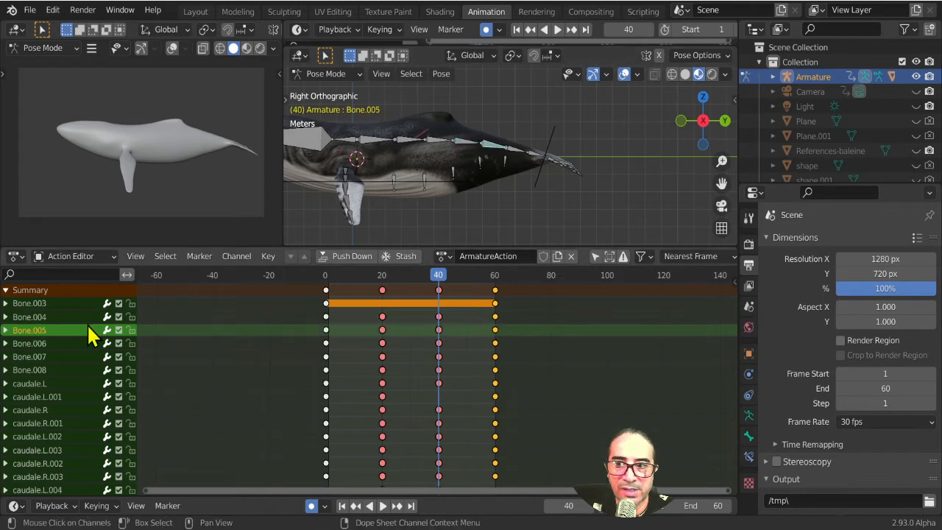
click(35, 341)
click(34, 358)
click(36, 371)
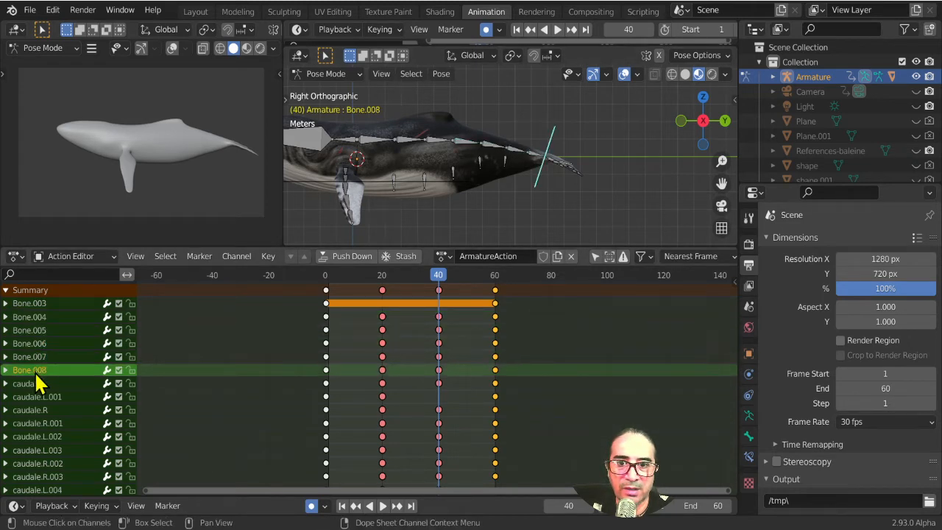
click(56, 384)
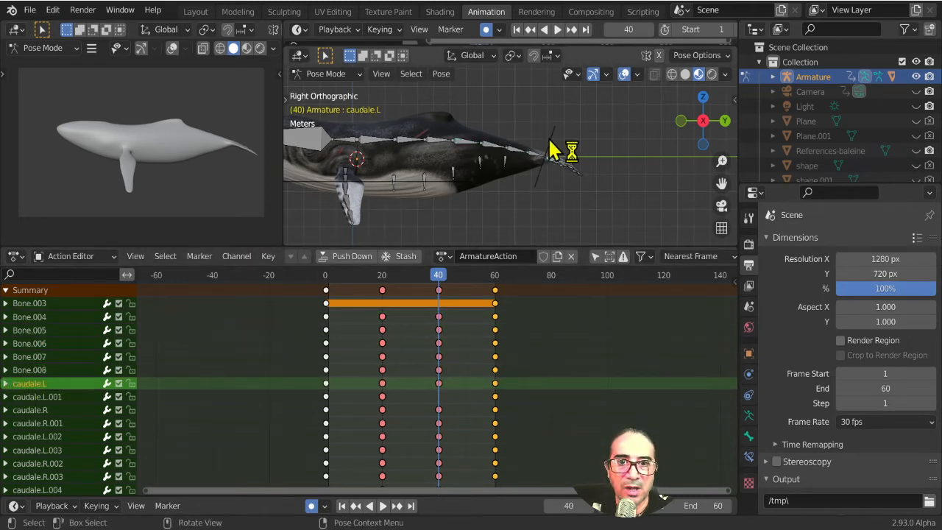
Select Bone.003 in right view and key a slight rotation for it at frame 20.
middle_drag(543, 140, 446, 160)
click(442, 151)
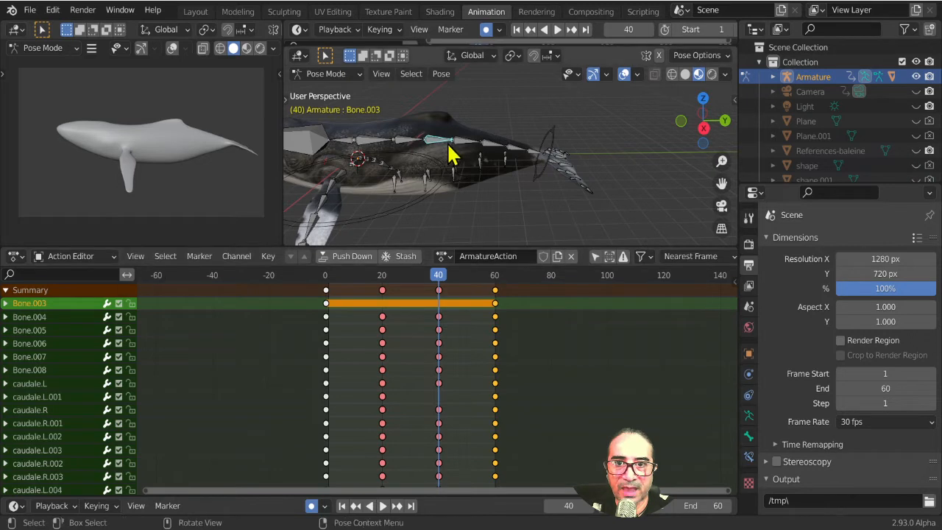
key(KP_3)
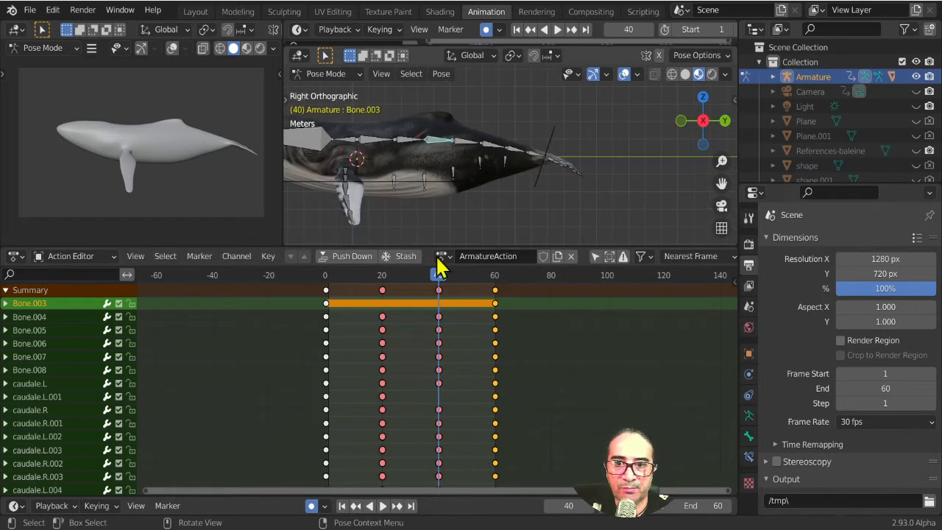
drag(438, 268, 384, 277)
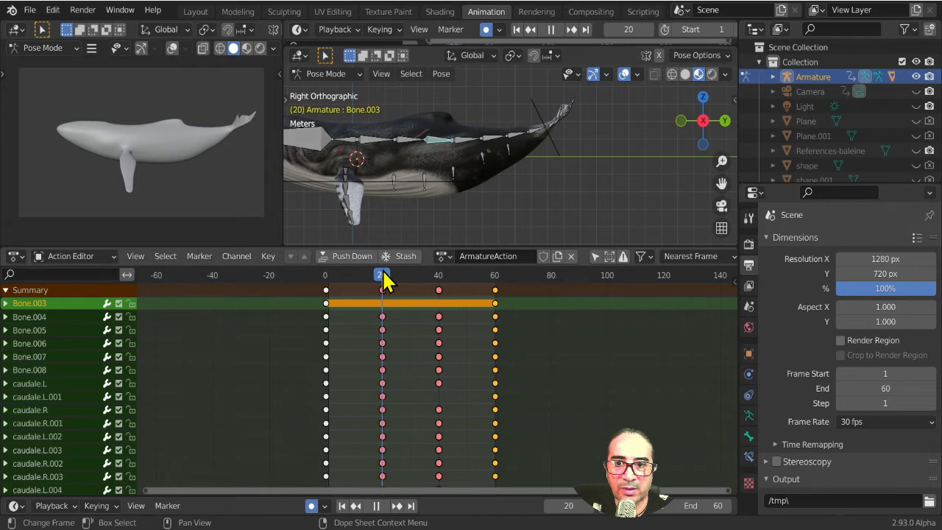
key(r)
click(598, 189)
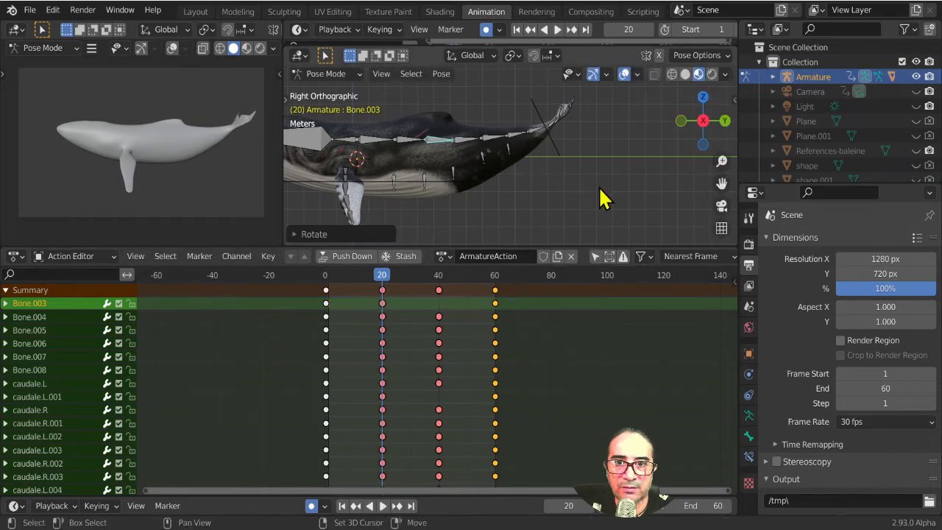
Key a slight downward rotation of Bone.003 at frame 40.
click(440, 280)
key(r)
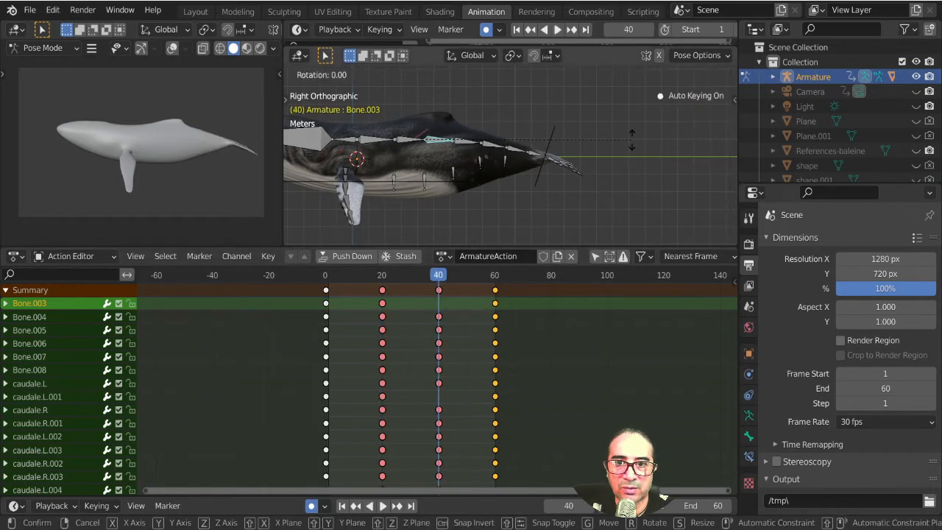
click(634, 187)
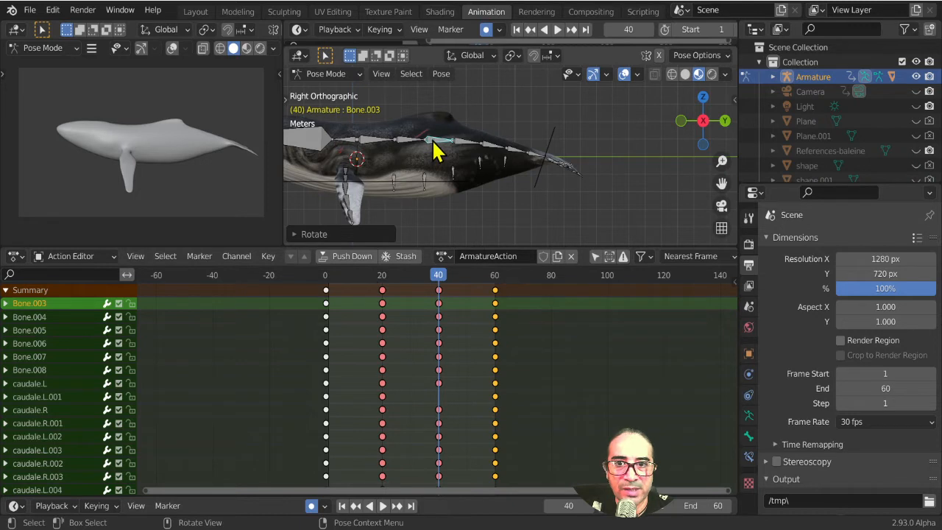
Shift Bone.003's middle keyframes earlier to frames 9 and 29 and scrub the start of the animation.
click(388, 313)
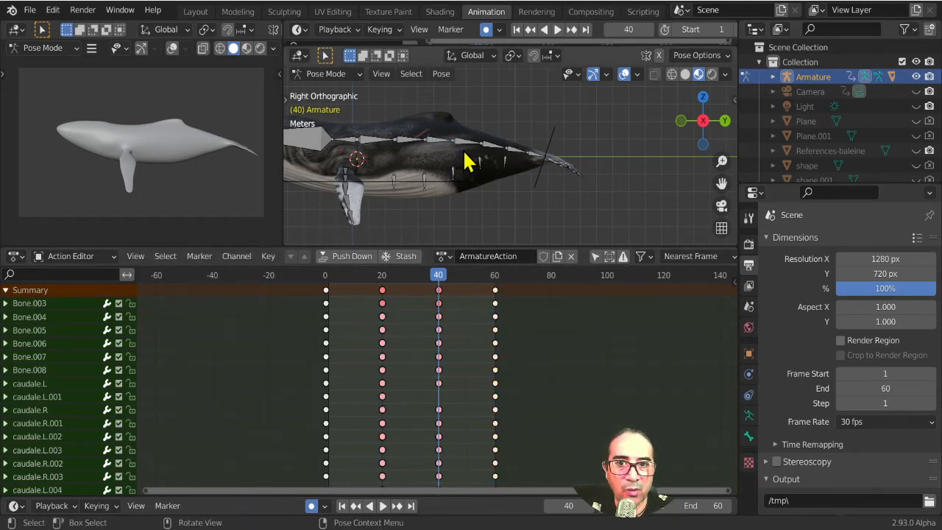
key(g)
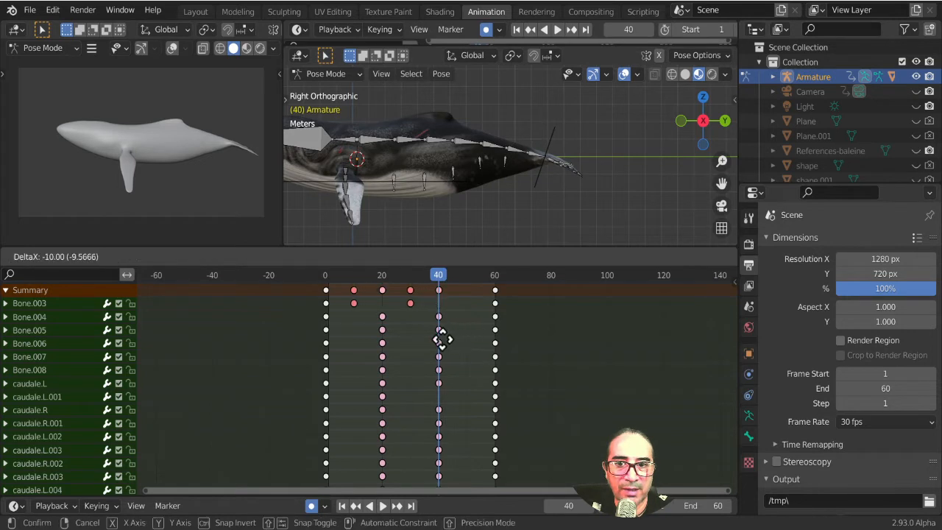
click(440, 338)
drag(324, 277, 343, 298)
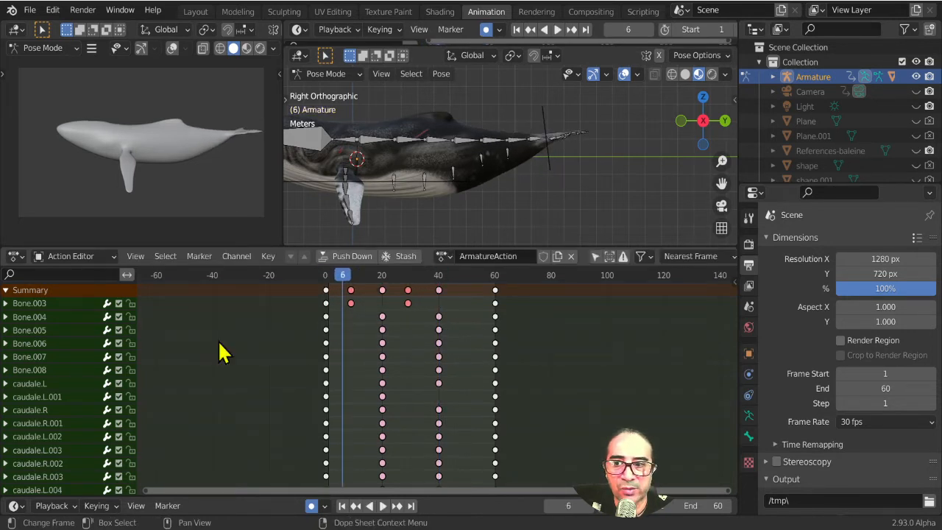
Shift Bone.004's middle keyframes to frames 12 and 32 and scrub the timeline to check the motion.
click(465, 140)
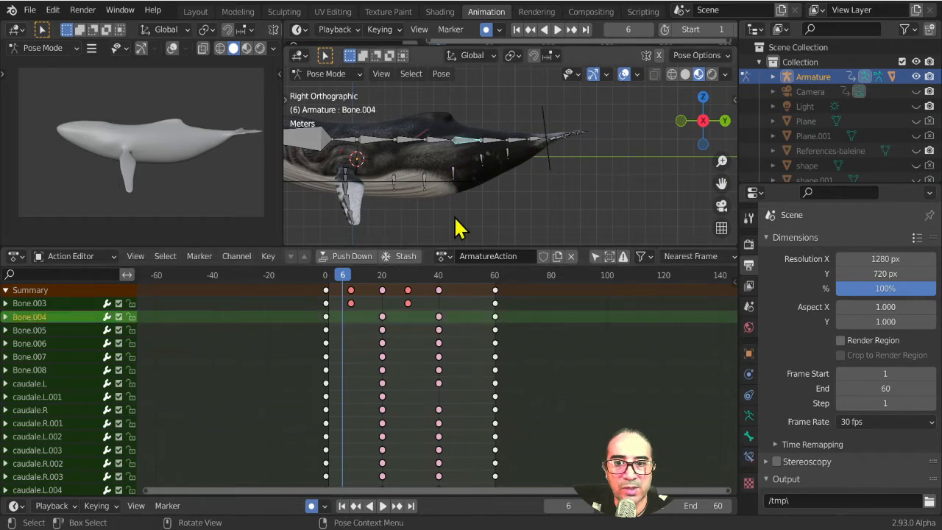
click(382, 317)
shift+click(439, 318)
key(g)
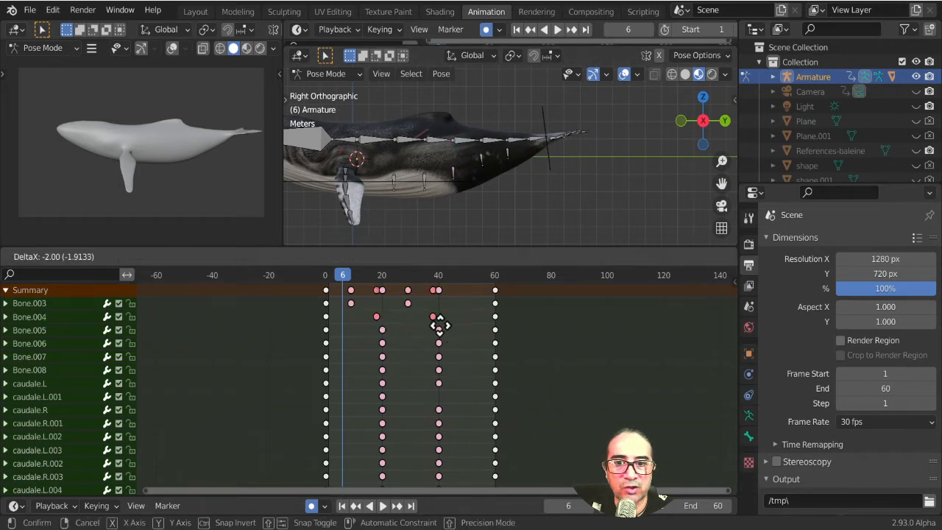
click(429, 333)
drag(327, 279, 365, 305)
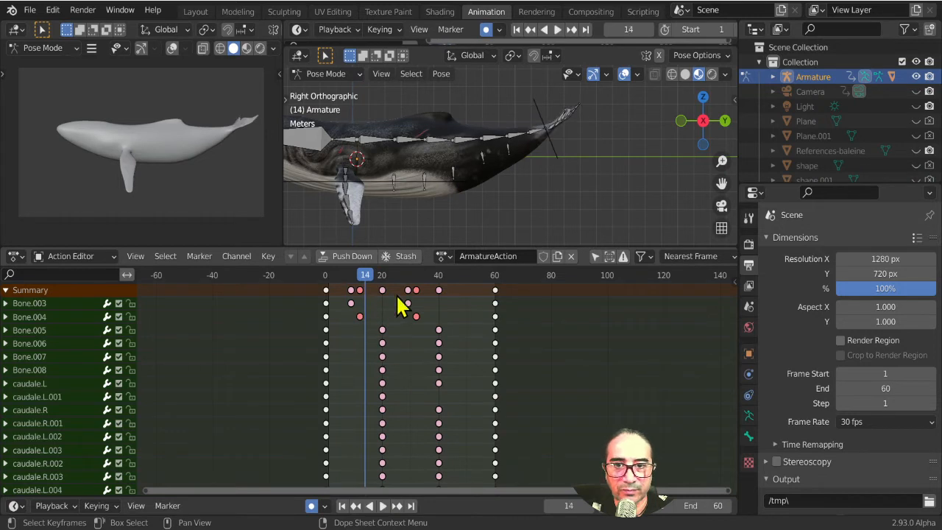
Shift Bone.005's middle keyframes to frames 15 and 35.
click(491, 143)
click(382, 331)
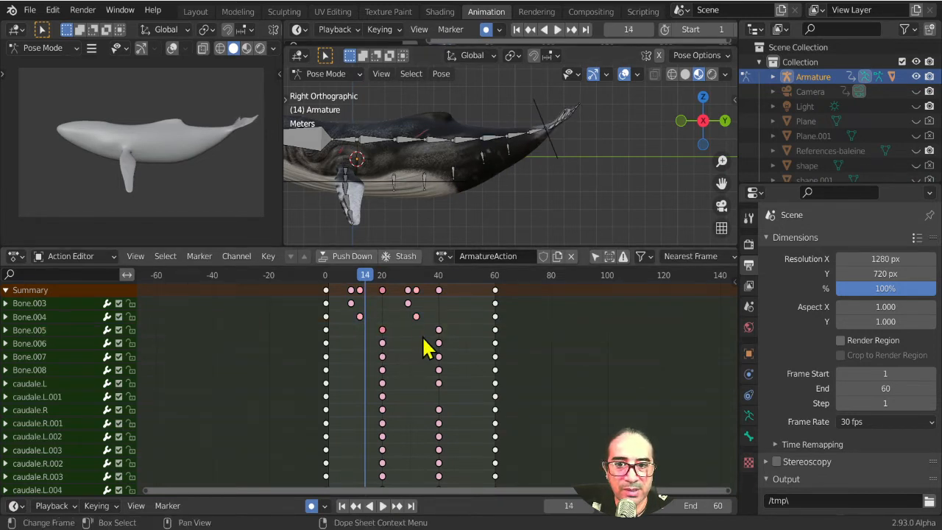
shift+click(440, 332)
key(g)
click(451, 359)
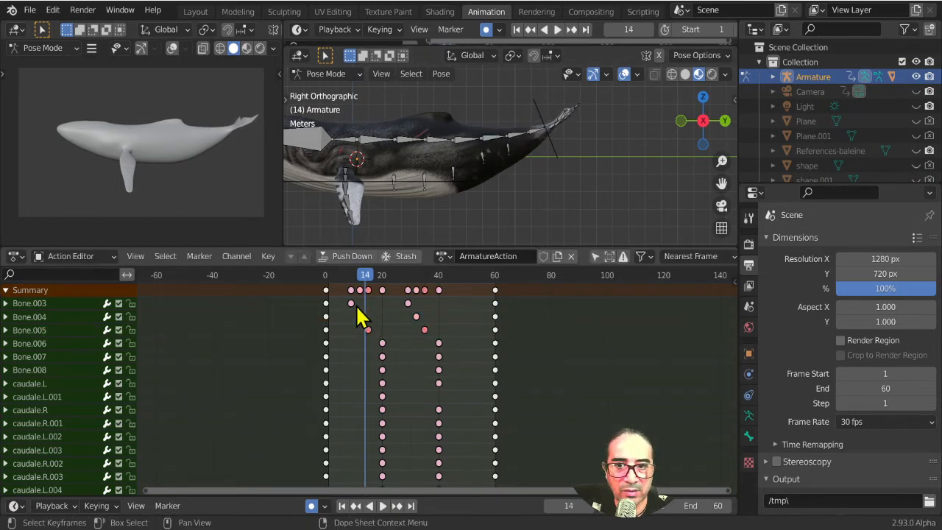
Move Bone.003's two middle keyframes further forward in time, to frames 5 and 26.
click(352, 292)
key(g)
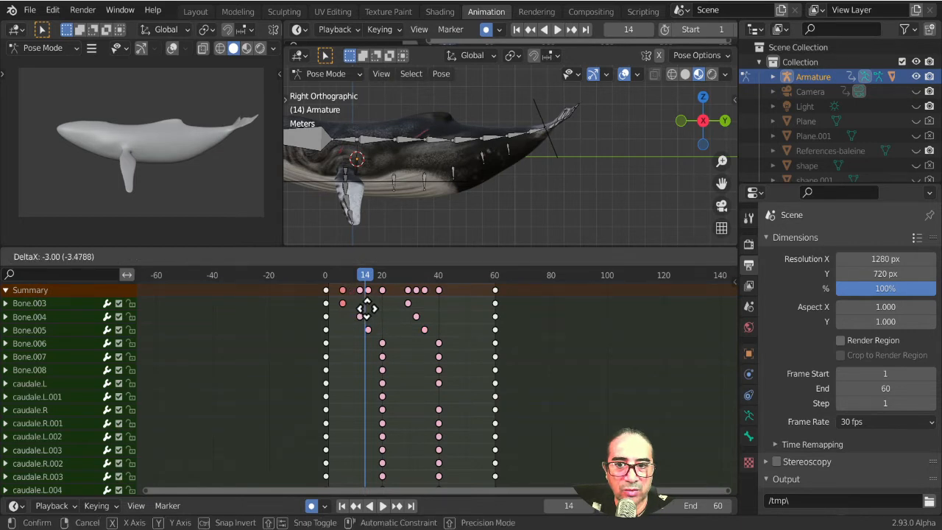
click(363, 309)
key(g)
click(403, 315)
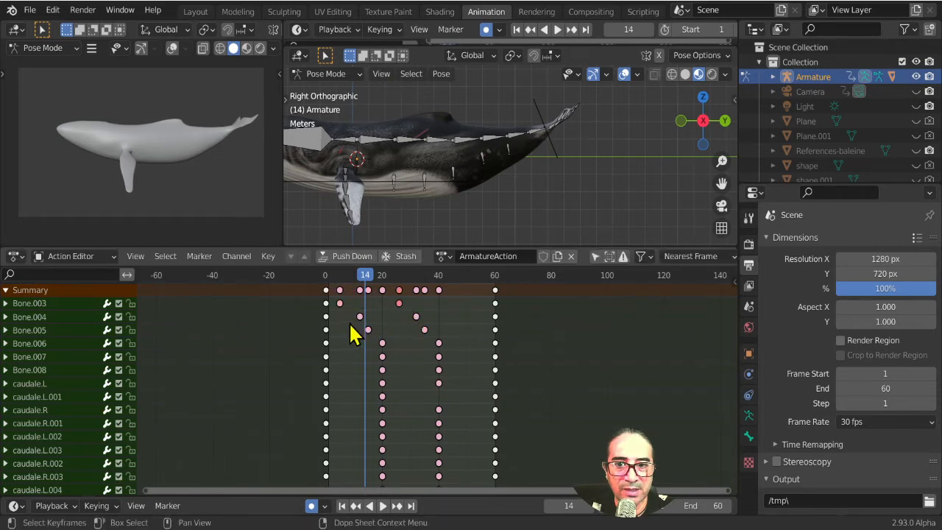
Move Bone.004's two middle keyframes to frames 10 and 31.
click(359, 317)
key(g)
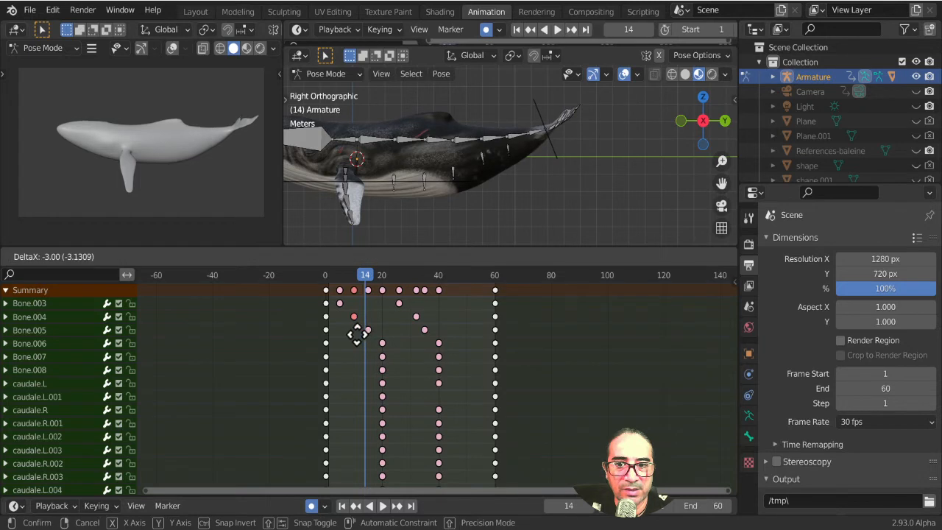
click(356, 324)
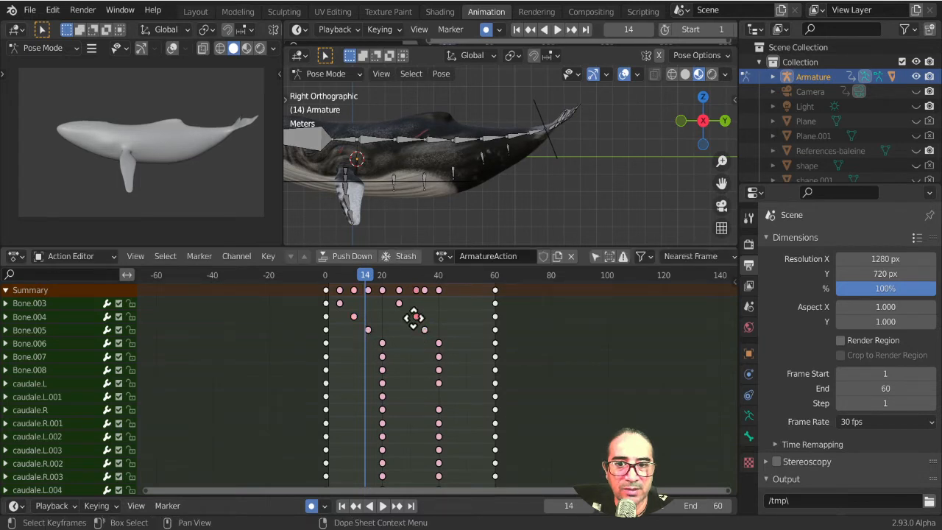
click(411, 319)
Play the animation from the start to review the tail motion with the staggered keyframes.
click(326, 275)
key(space)
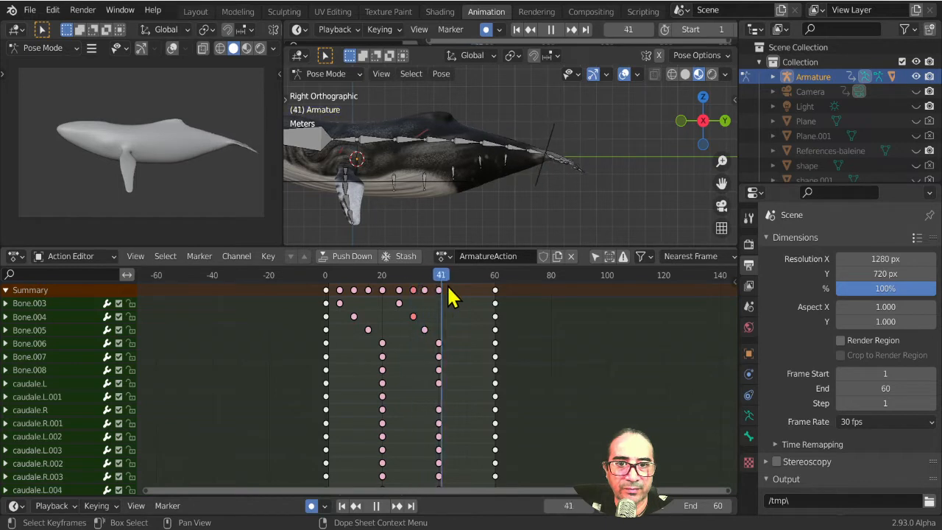
key(space)
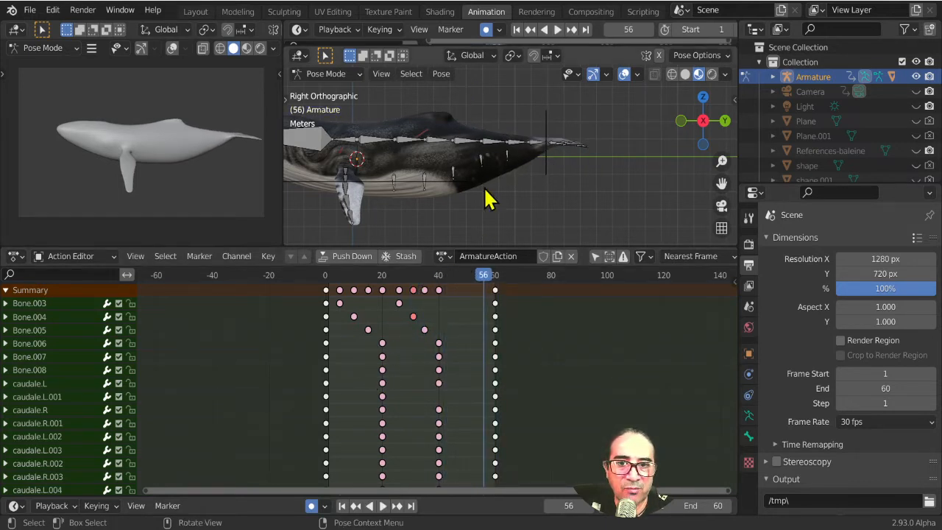
key(space)
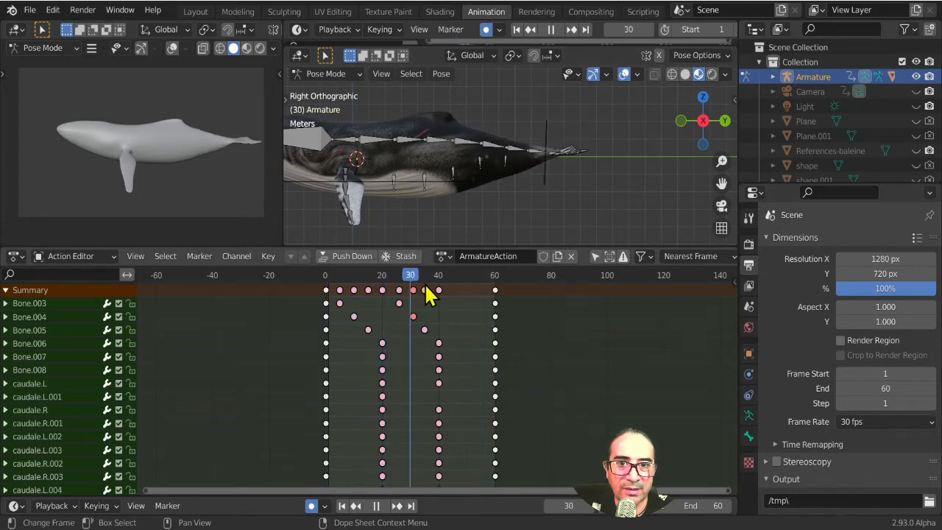
key(space)
Enlarge the Action Editor and shift the middle keyframes of Bone.007, Bone.008 and all caudale bones 3 frames later, to frames 23 and 43.
click(27, 361)
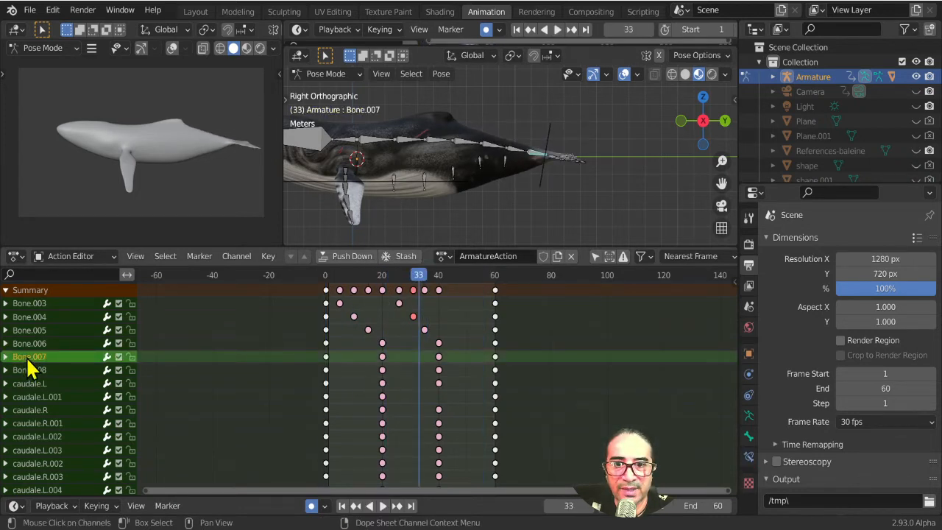
click(382, 358)
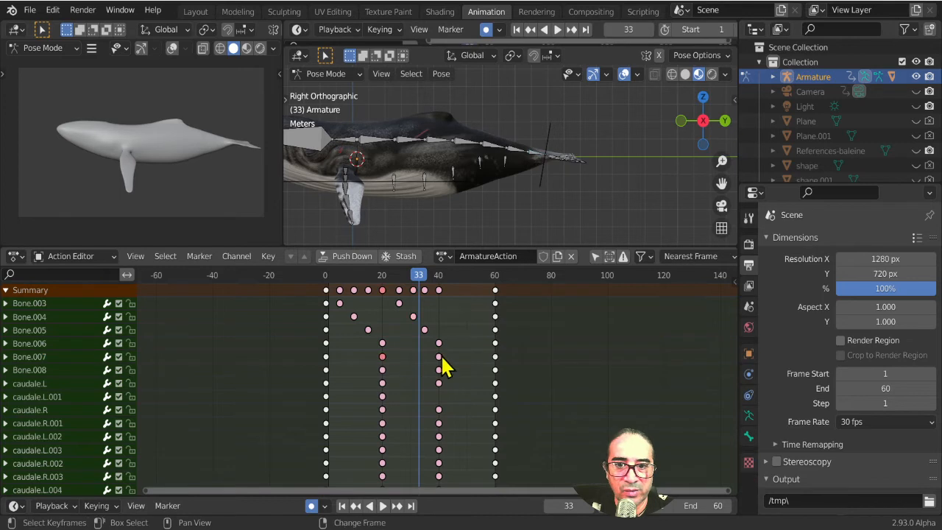
scroll(397, 374, down, 2)
middle_drag(406, 393, 404, 340)
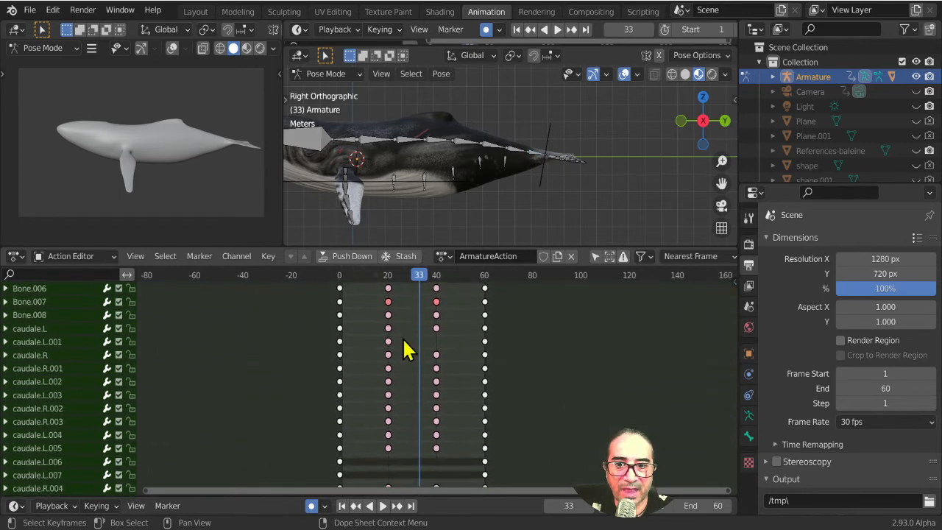
scroll(473, 343, up, 2)
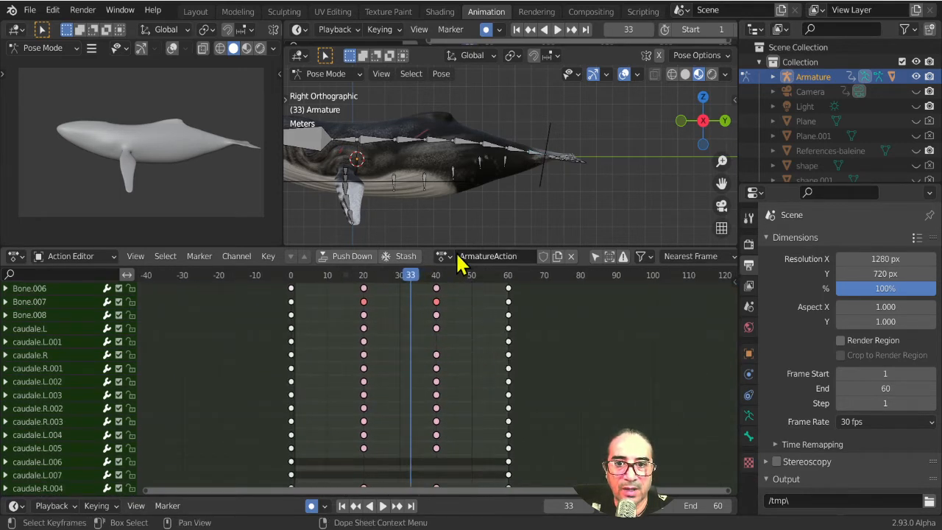
drag(454, 247, 457, 116)
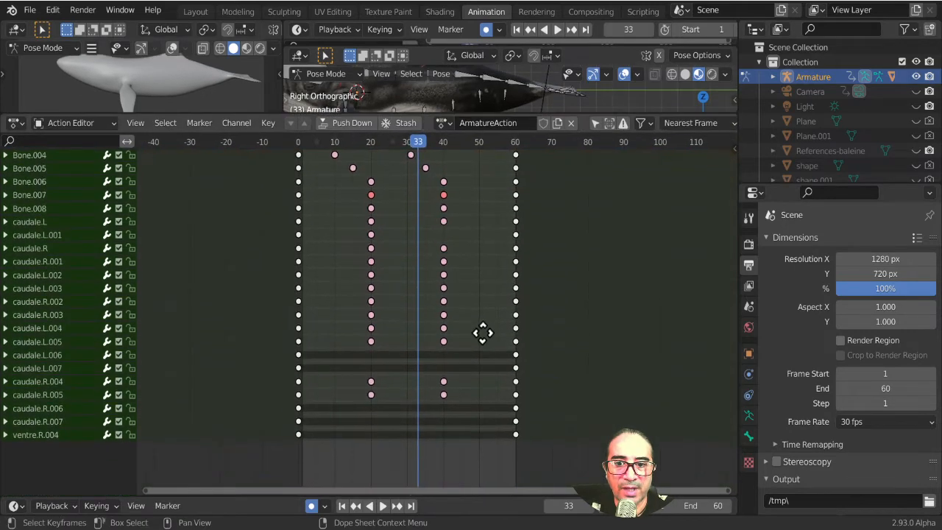
drag(357, 190, 471, 450)
key(g)
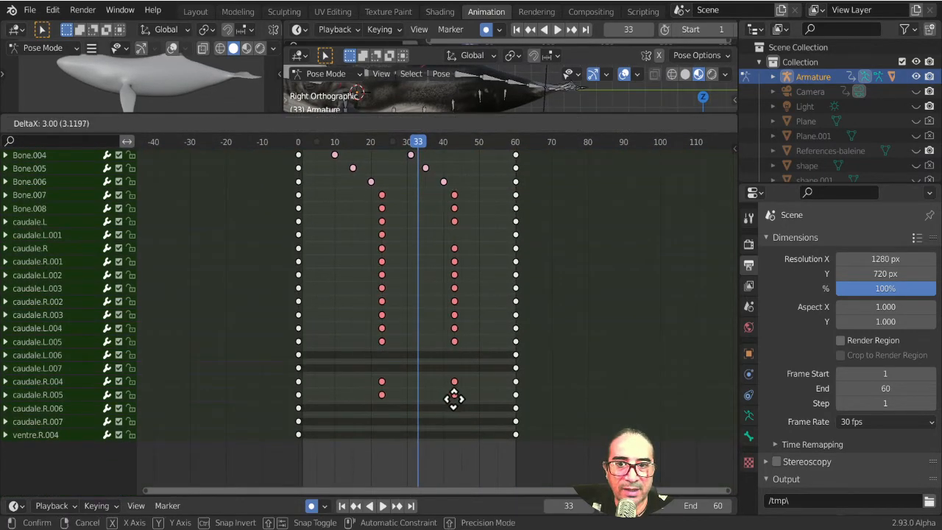
click(457, 412)
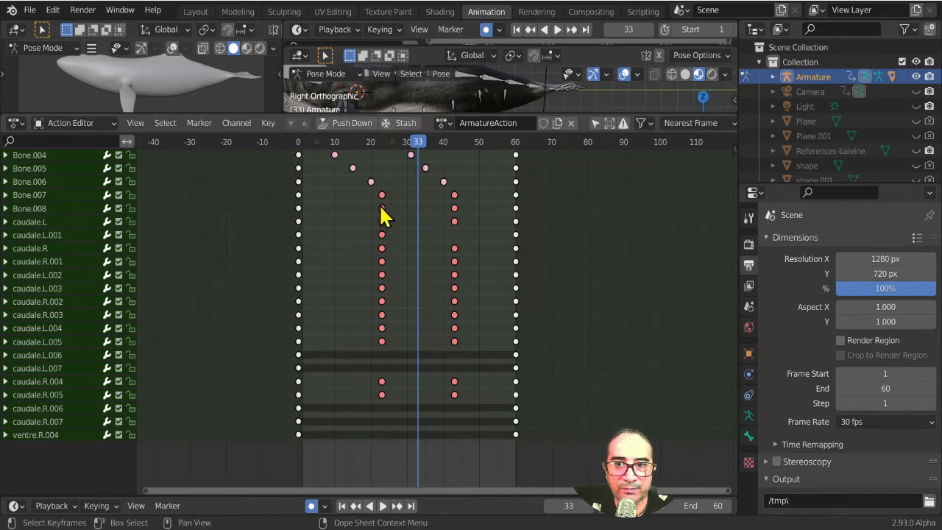
Shift the middle keyframes of Bone.008 and all caudale bones another 2 frames later, to frames 25 and 45.
click(28, 196)
click(29, 209)
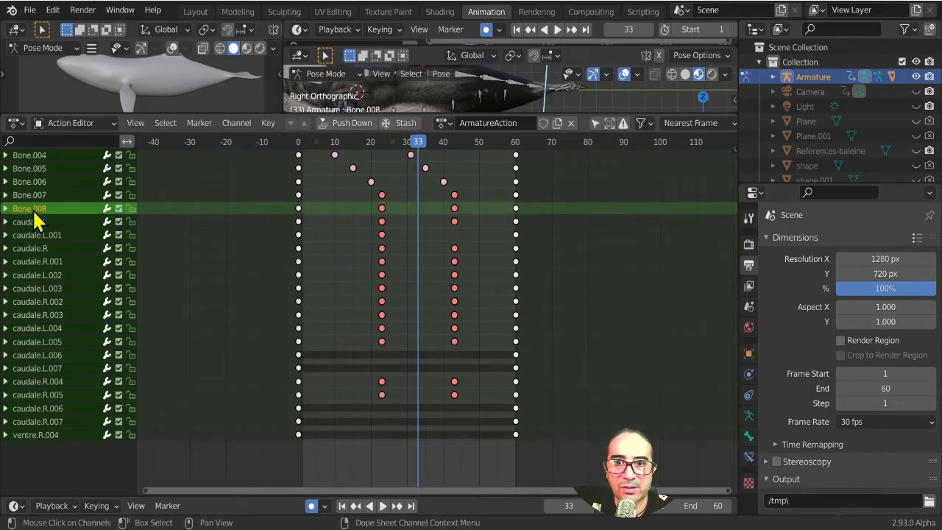
drag(355, 204, 475, 413)
key(g)
click(458, 449)
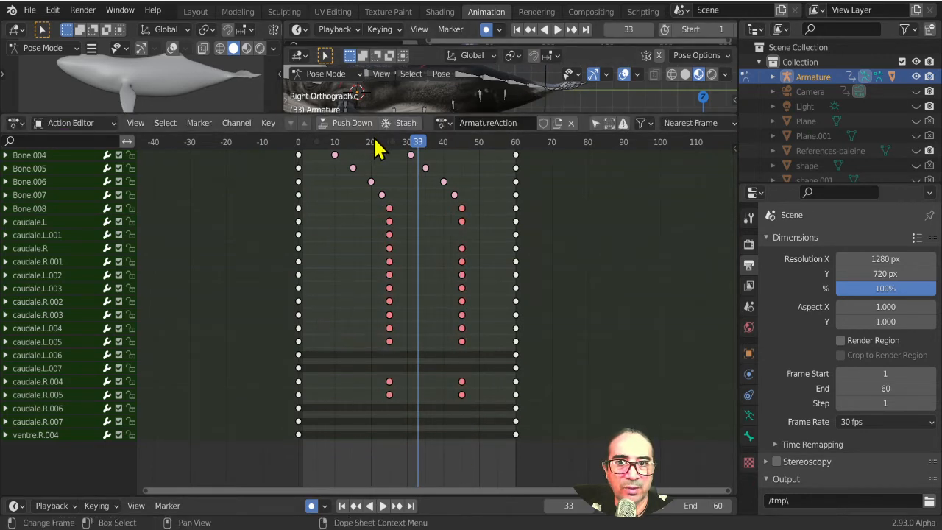
Scrub back and forth through the timeline to check the staggered keyframes against the tail motion.
drag(375, 147, 492, 156)
drag(517, 159, 441, 189)
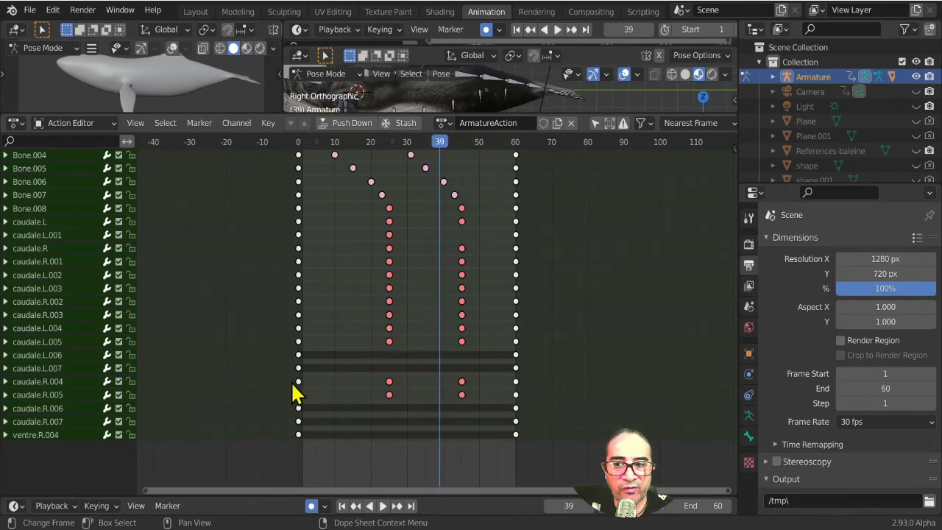
drag(347, 155, 516, 169)
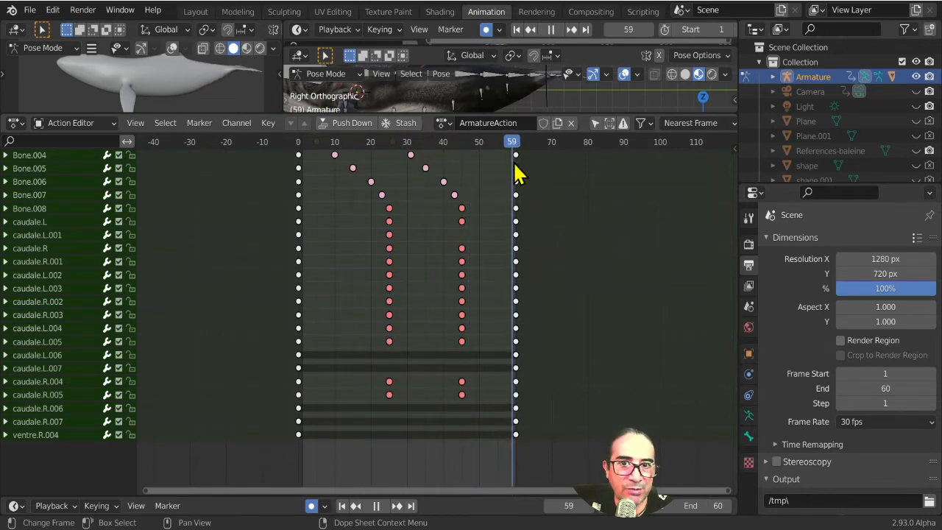
Enlarge the 3D viewport and play the swim animation while viewing the tail from several perspective angles.
drag(465, 115, 465, 352)
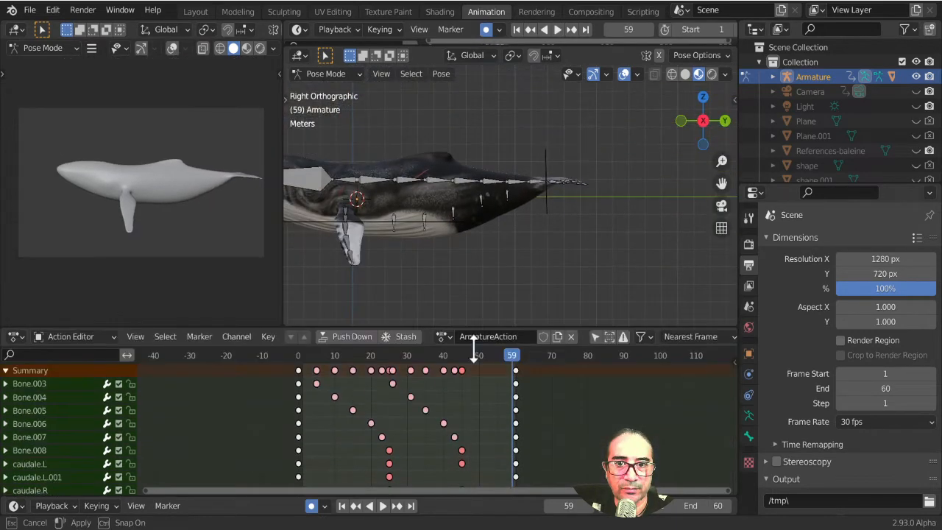
middle_drag(462, 274, 486, 279)
key(space)
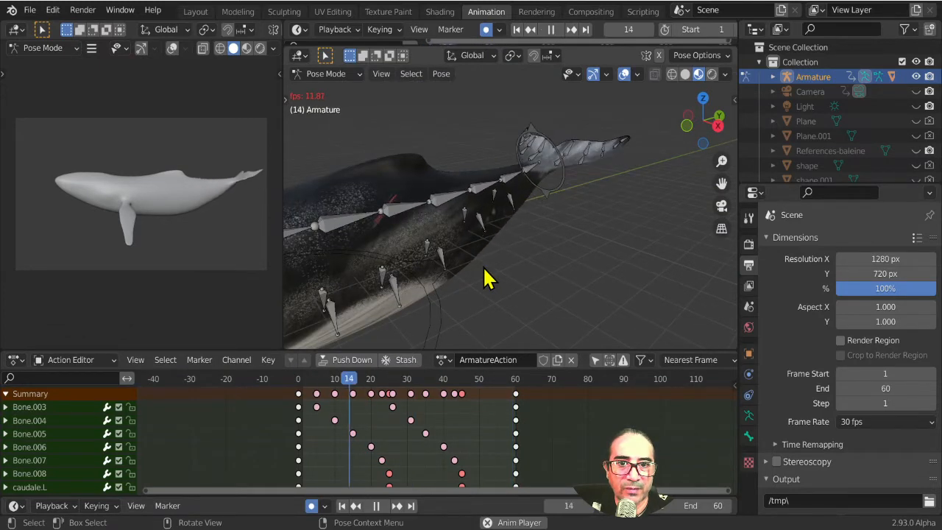
middle_drag(626, 263, 522, 231)
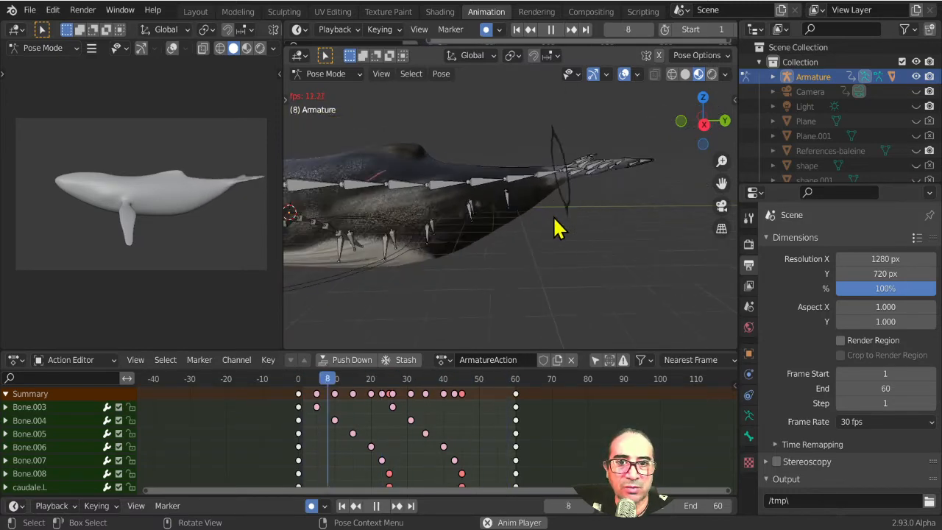
key(space)
Select the nageoire.L fin bone and enlarge the Action Editor to look through the channel list for its keyframes.
middle_drag(555, 228, 522, 252)
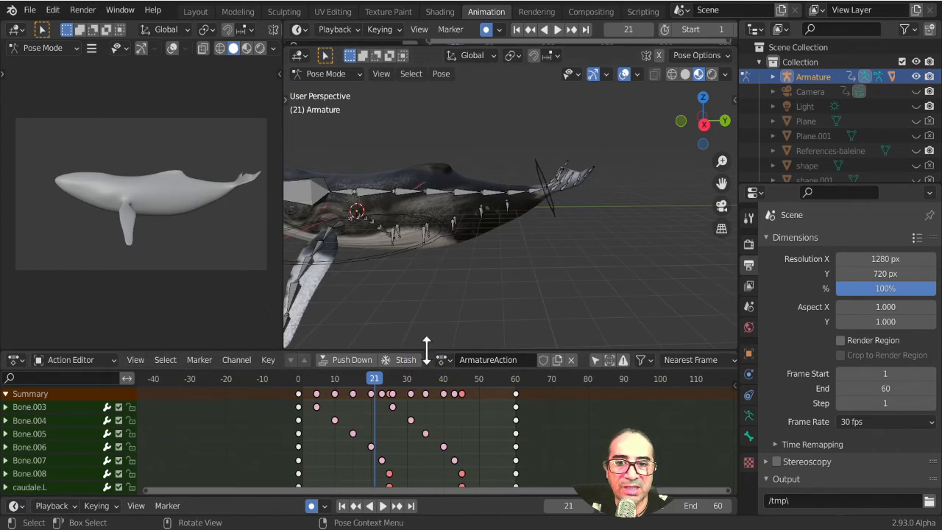
middle_drag(385, 279, 452, 179)
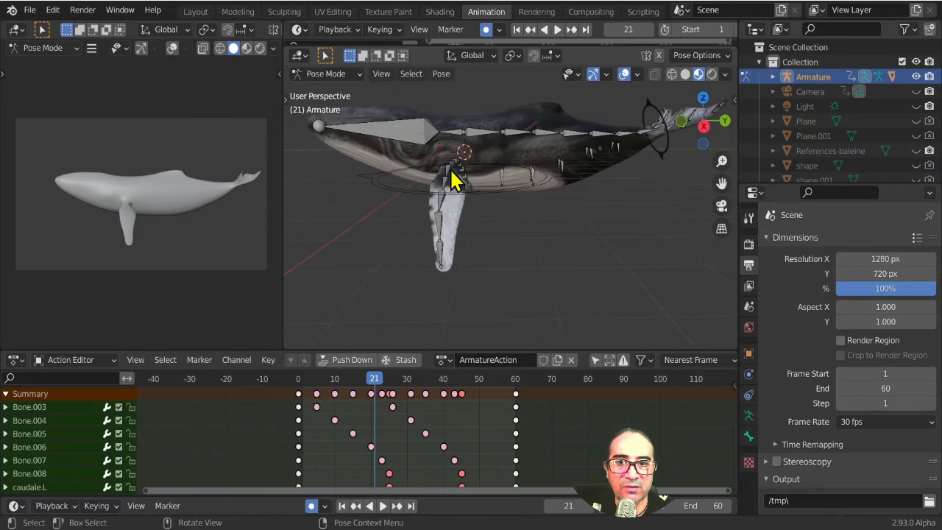
click(451, 181)
scroll(390, 442, down, 3)
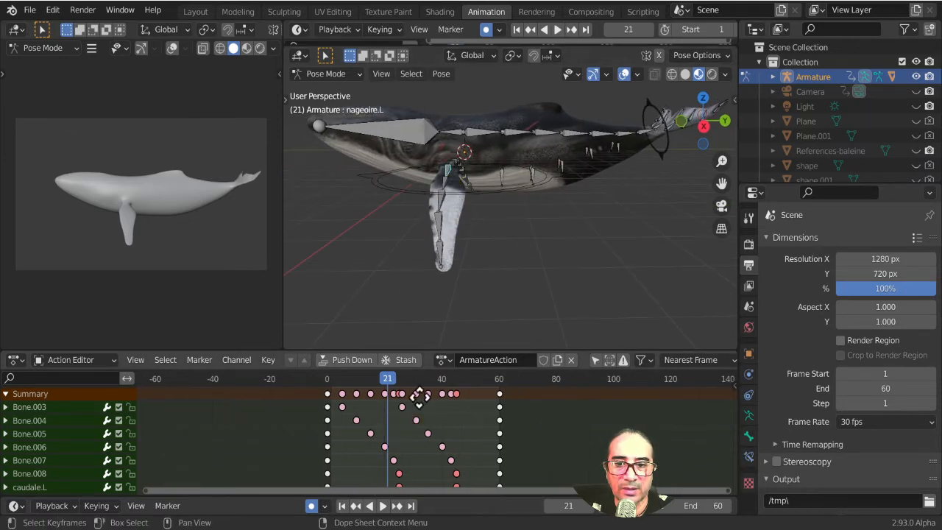
drag(402, 349, 393, 242)
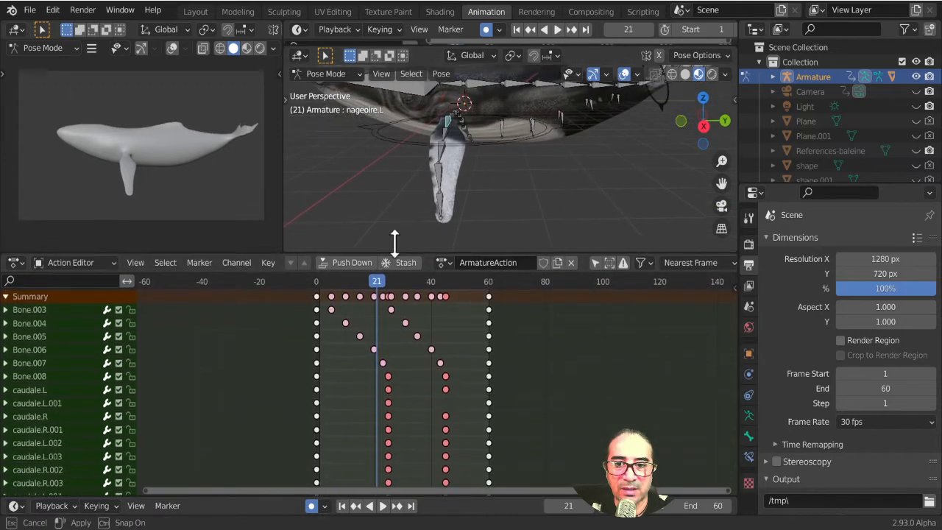
middle_drag(368, 362, 343, 362)
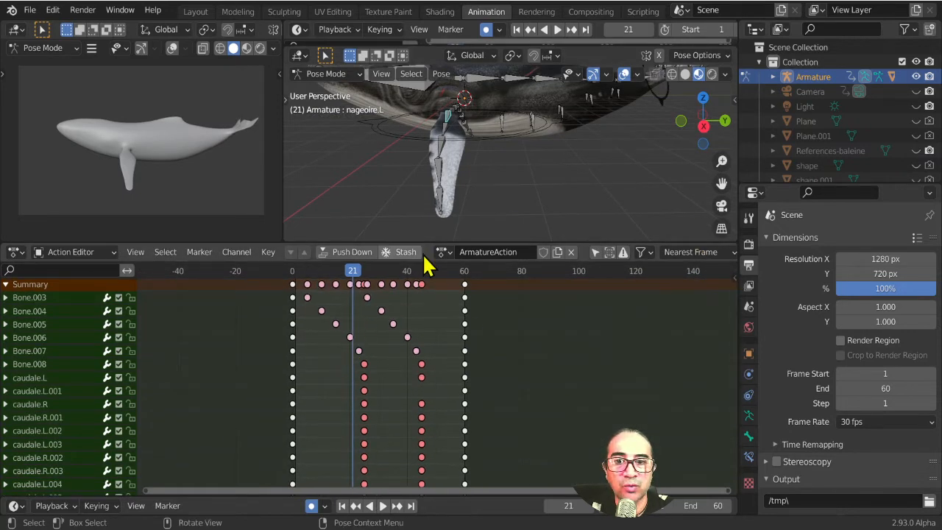
middle_drag(402, 400, 375, 305)
middle_drag(364, 338, 378, 388)
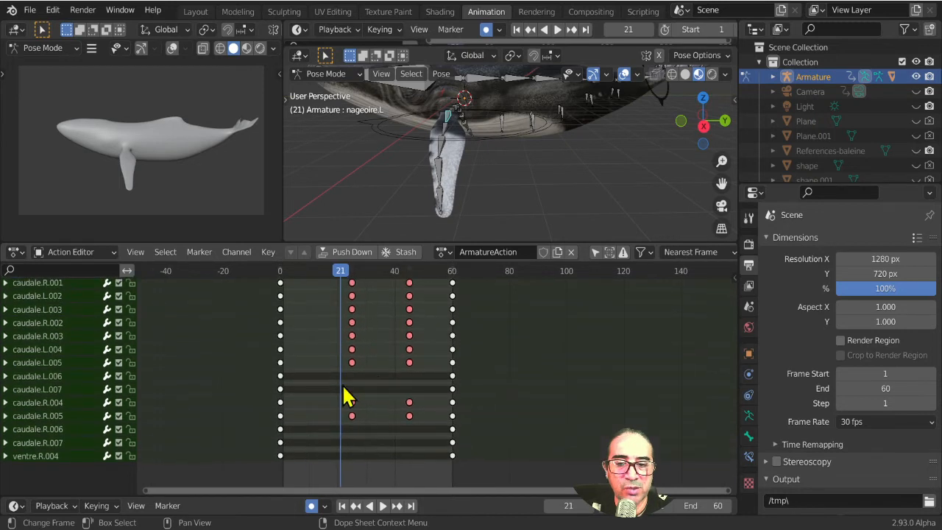
Key the rotation of all five left fin bones, nageoire.L through nageoire.L.004, at frame 0.
middle_drag(390, 443, 389, 400)
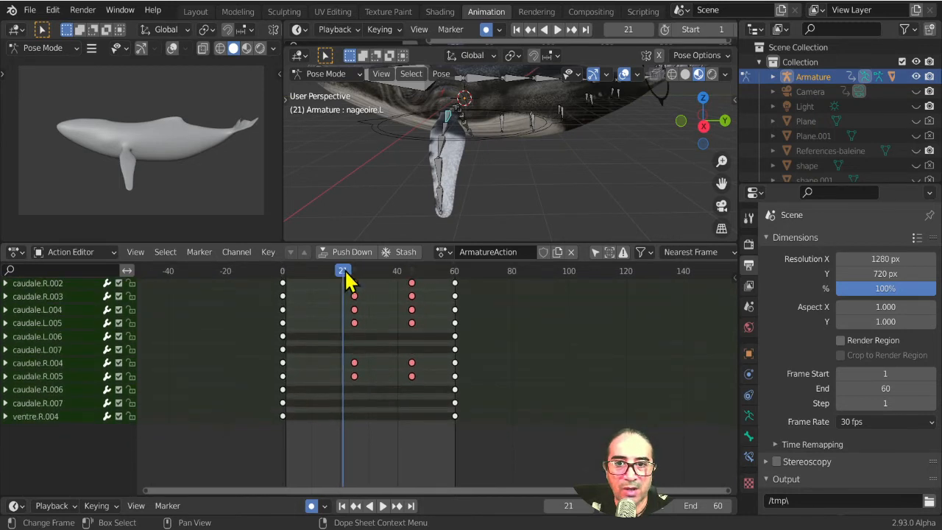
drag(346, 278, 287, 280)
middle_drag(412, 193, 526, 147)
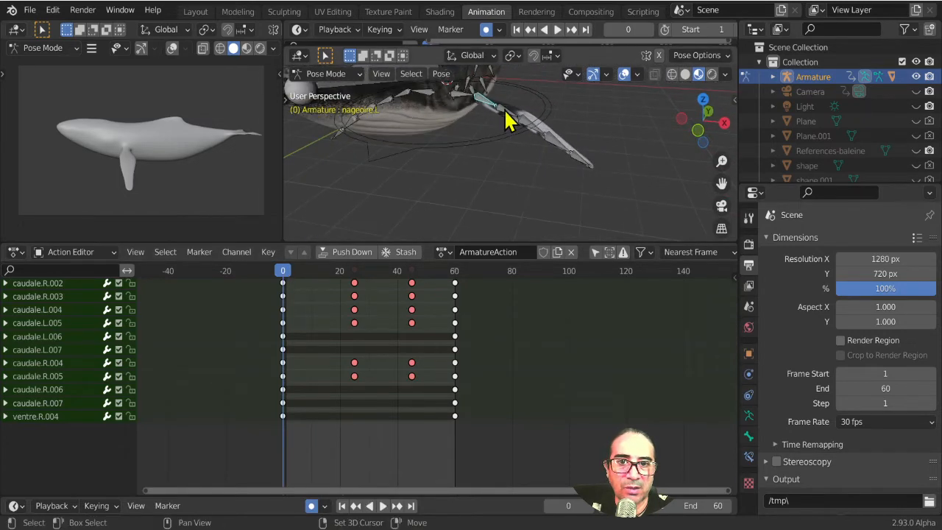
click(552, 148)
click(537, 137)
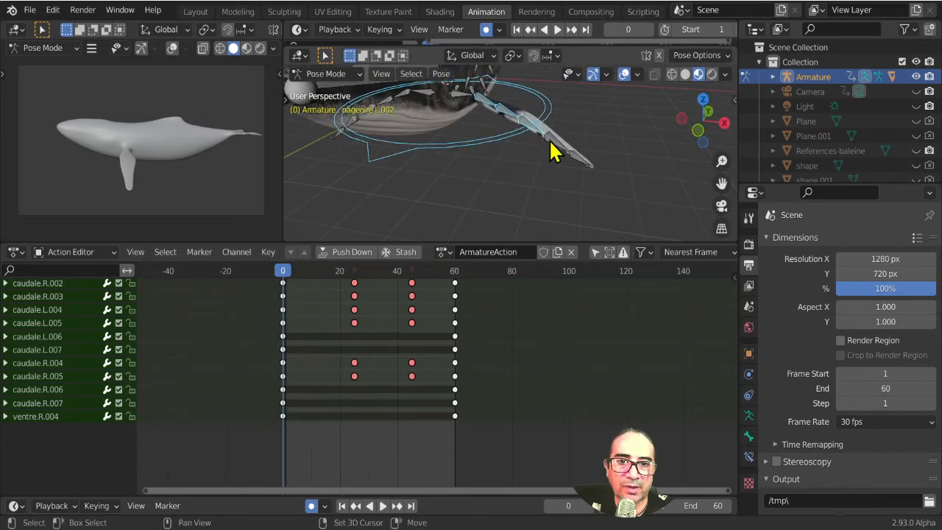
shift+click(486, 141)
shift+click(487, 143)
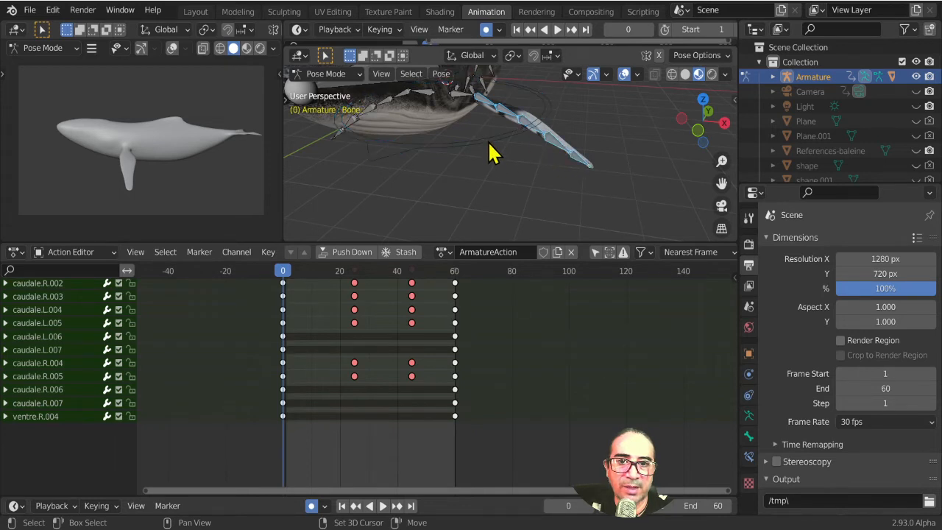
key(i)
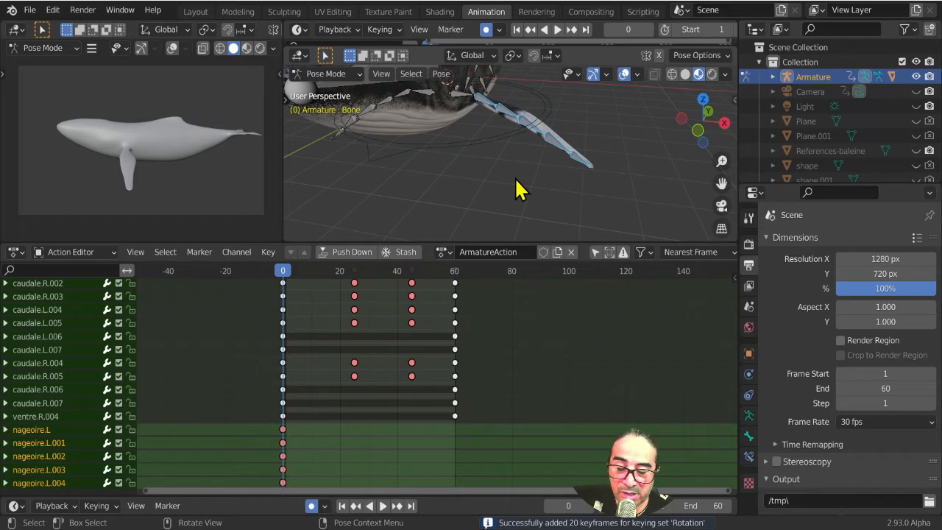
Set the new keyframe type to Keyframe and key the left fin bones' rotation again at frame 0.
click(390, 30)
click(392, 32)
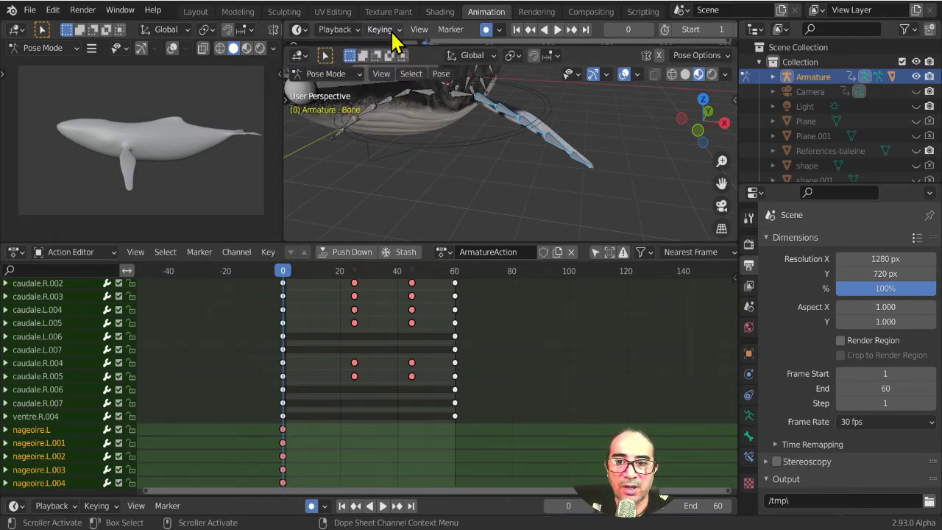
click(395, 31)
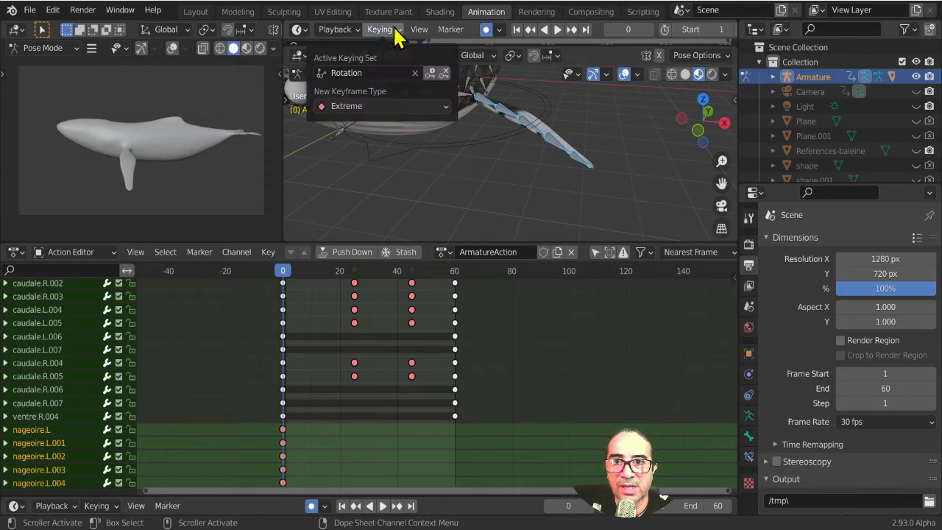
click(383, 109)
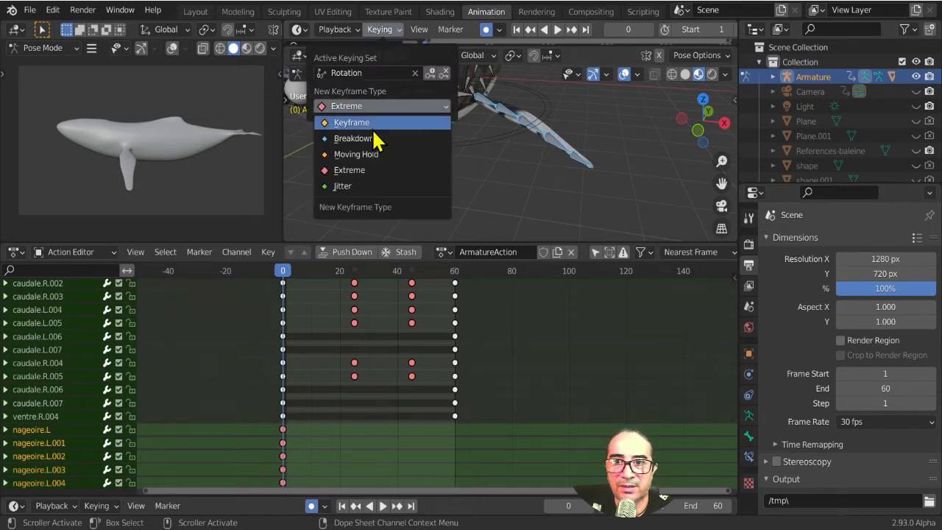
click(376, 138)
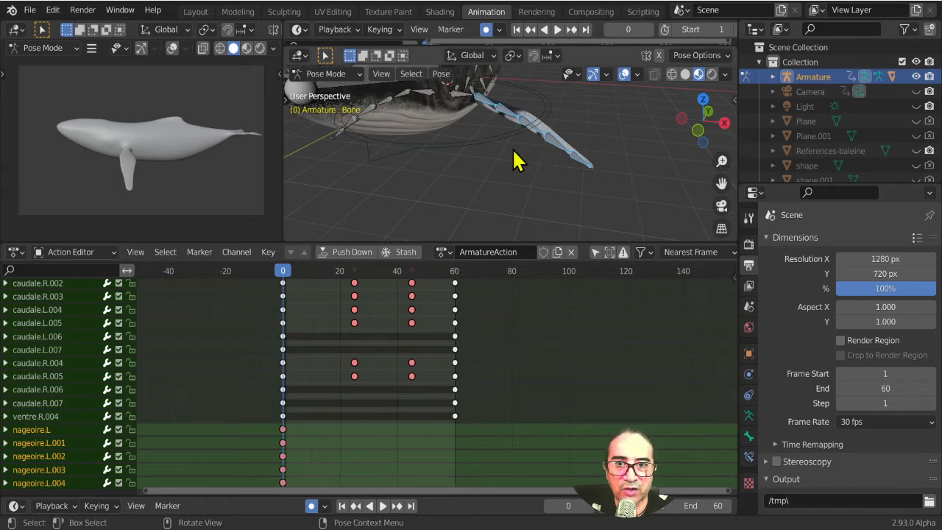
key(i)
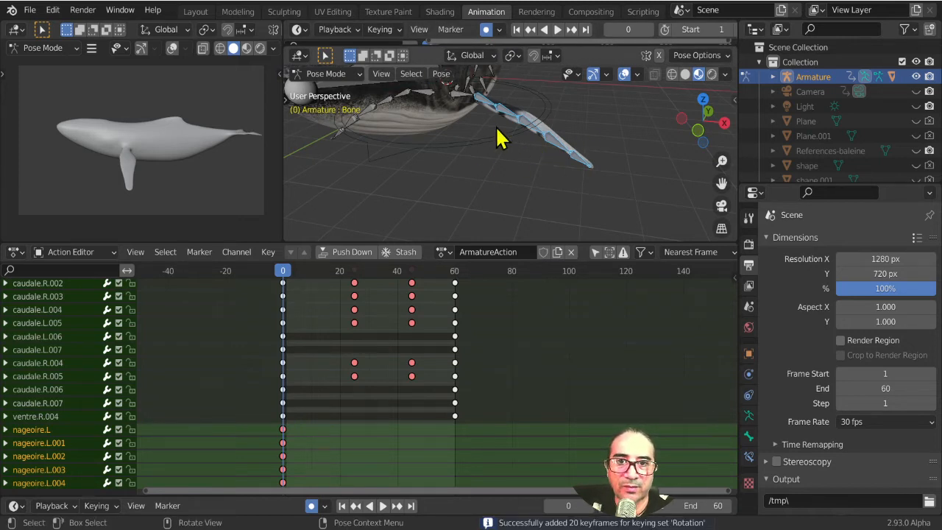
At frame 20, rotate the nageoire.L bone slightly toward the head as seen in the top view.
drag(285, 278, 344, 282)
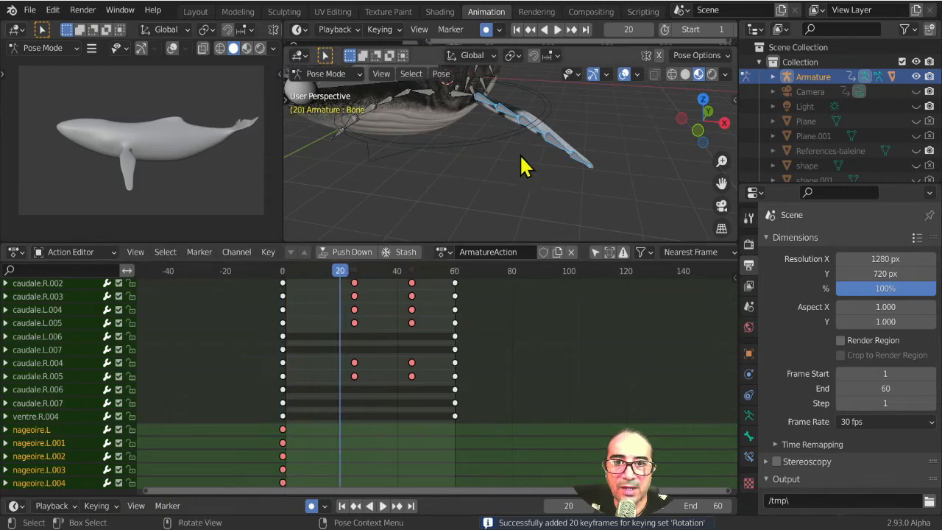
middle_drag(522, 164, 519, 247)
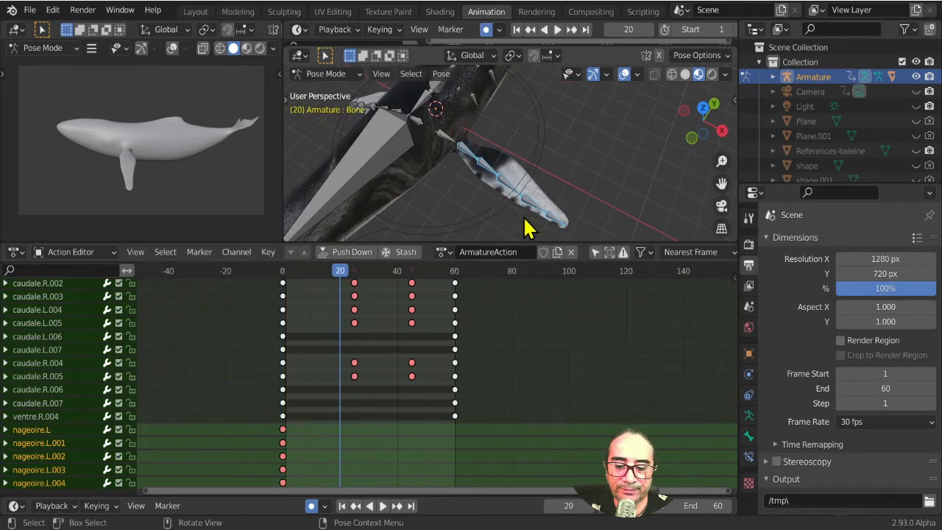
key(ctrl+space)
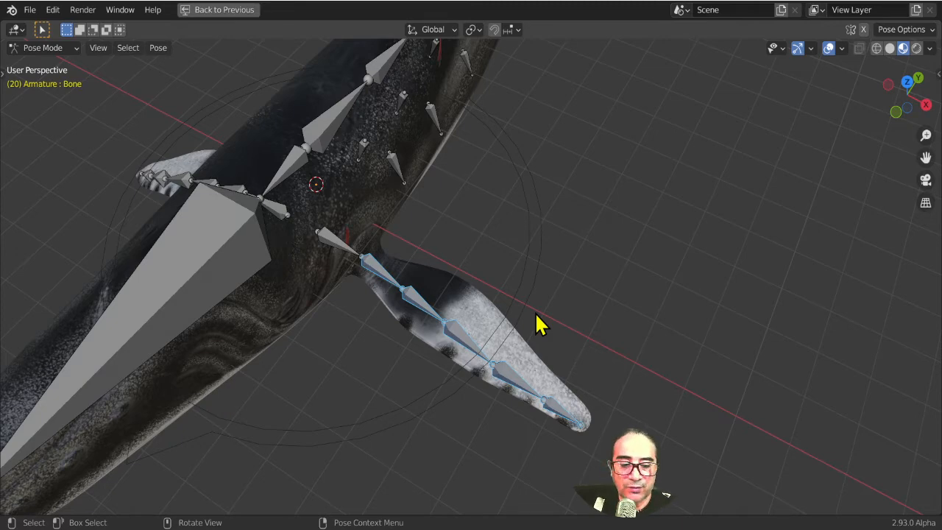
key(KP_7)
shift+middle_drag(536, 315, 483, 186)
scroll(453, 265, up, 2)
click(368, 256)
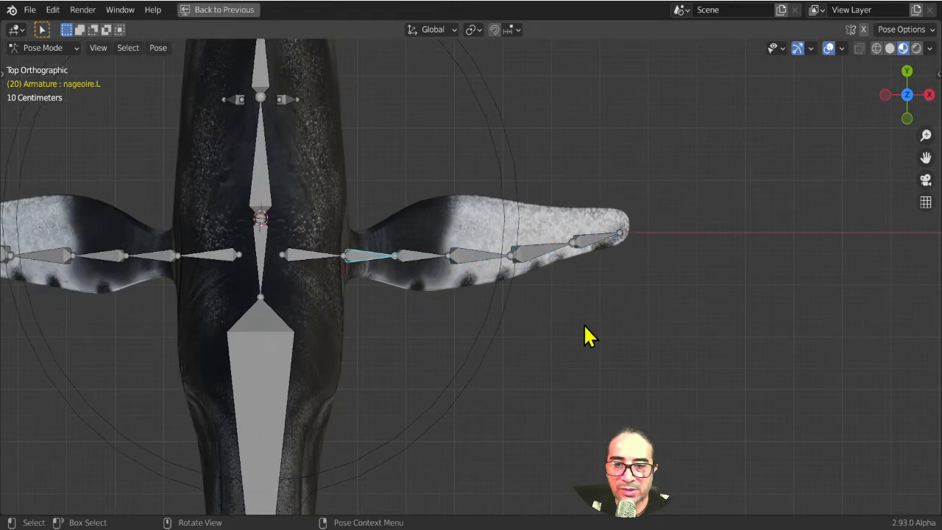
key(r)
click(423, 274)
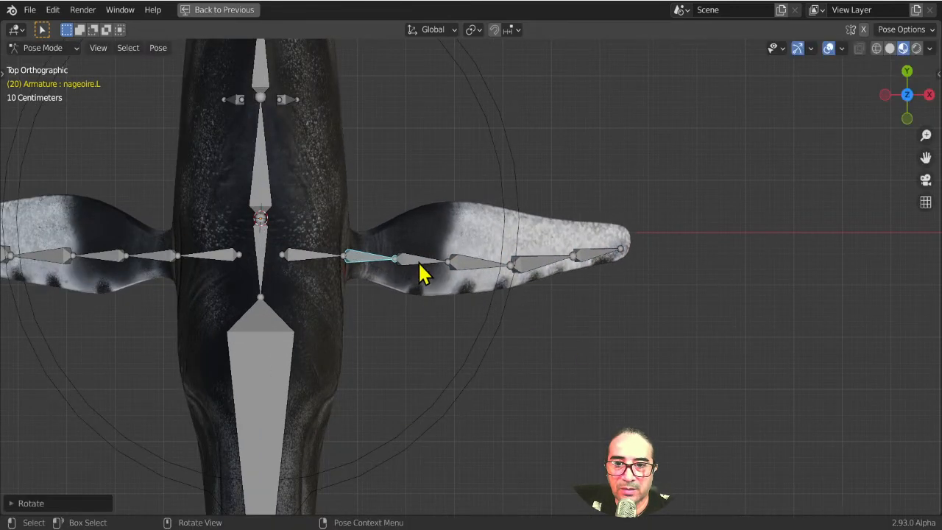
Rotate nageoire.L.001 further toward the head and raise the outer part of the left fin.
click(423, 274)
key(r)
key(r)
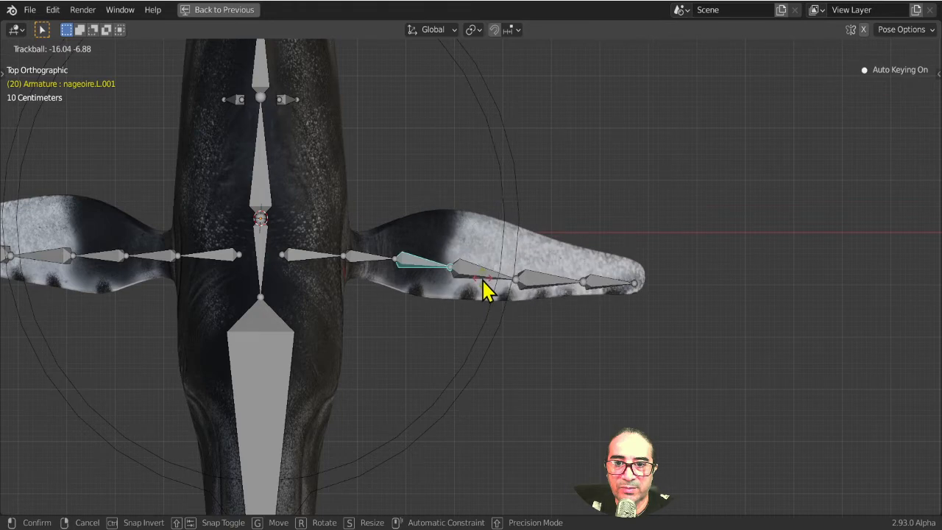
click(483, 281)
middle_drag(482, 280, 494, 243)
key(r)
key(r)
key(r)
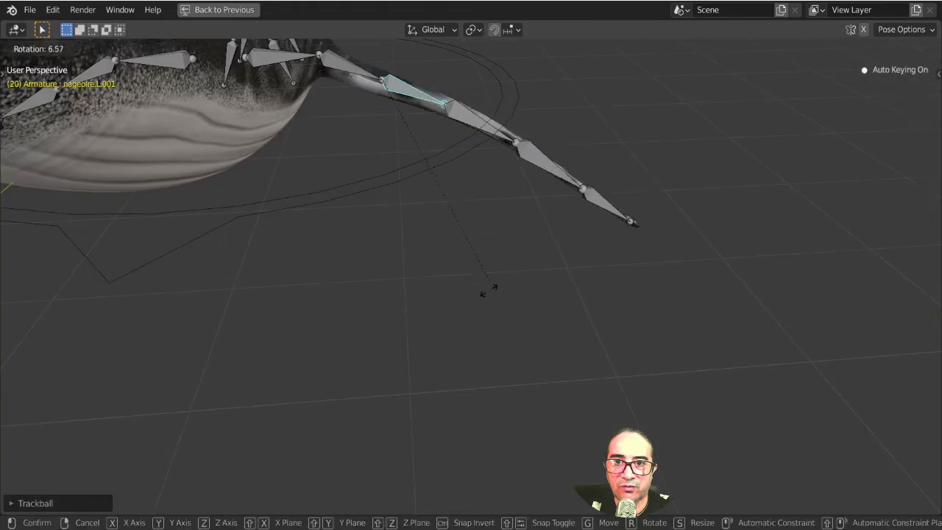
click(422, 196)
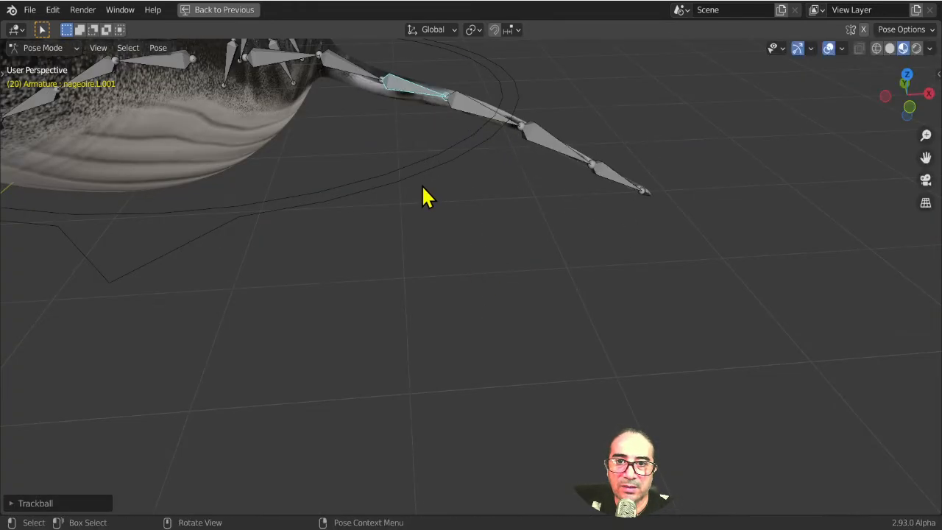
Fine-tune the orientation of nageoire.L.001 with small trackball rotations.
key(r)
key(r)
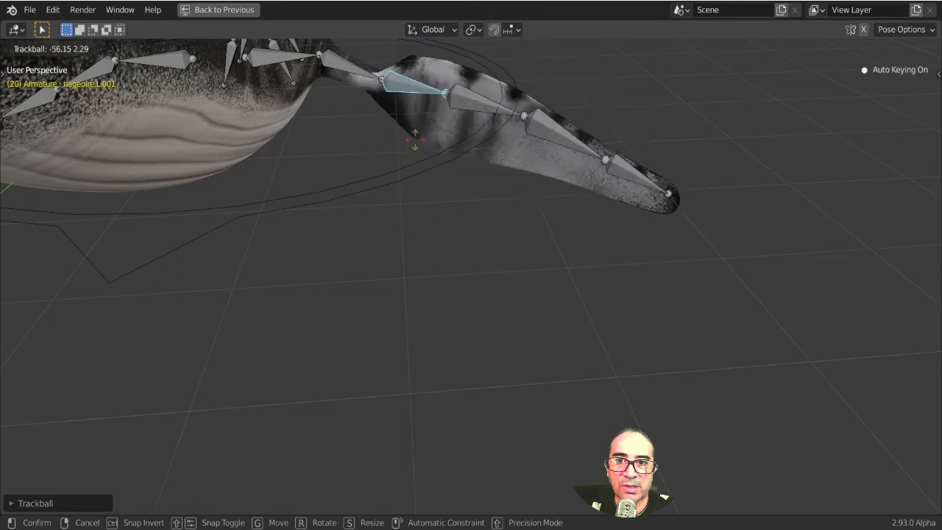
click(432, 182)
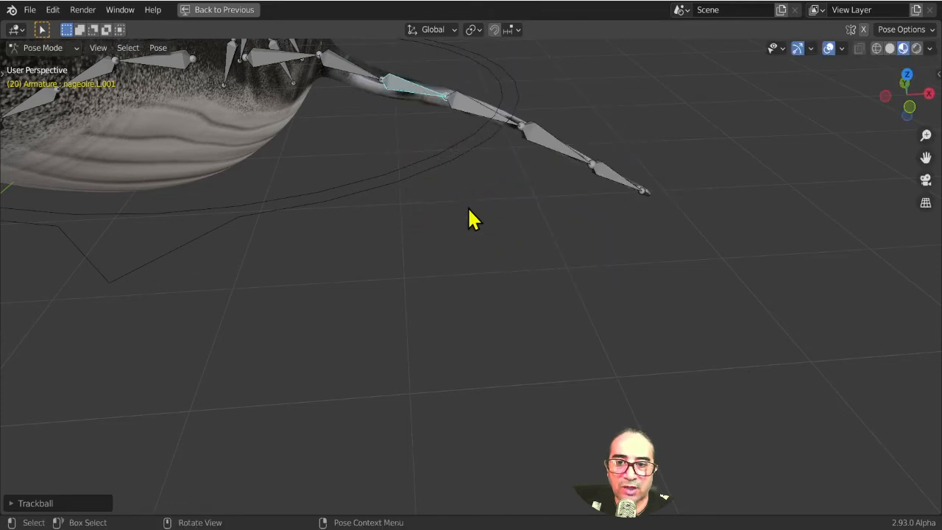
key(r)
key(r)
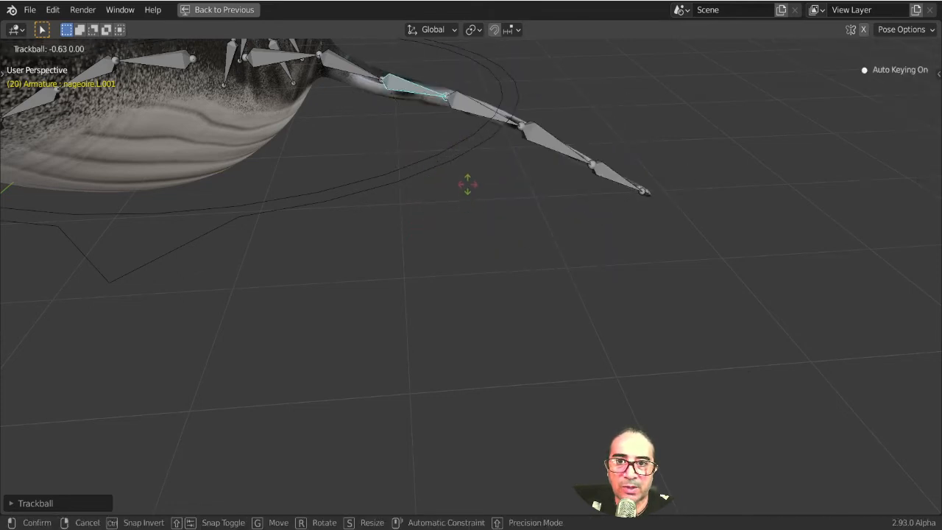
click(478, 121)
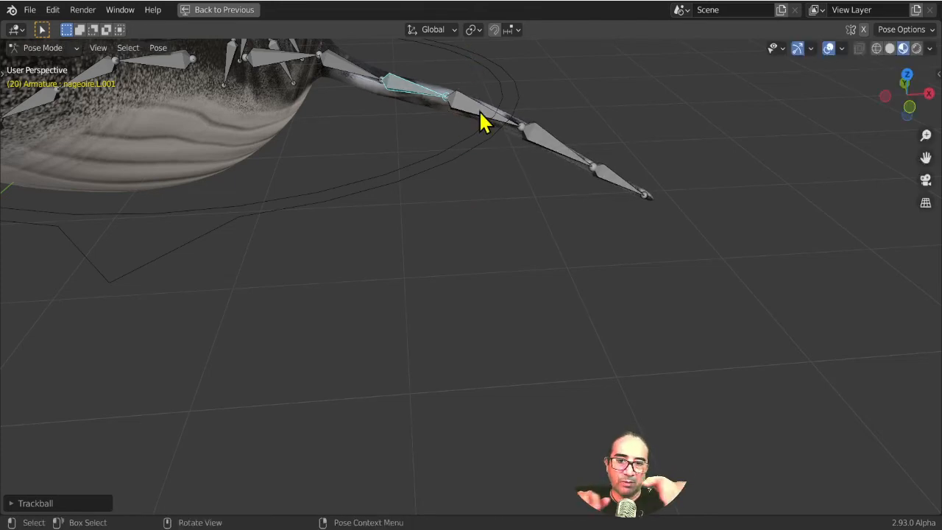
Rotate nageoire.L.002, nageoire.L.003 and nageoire.L.004 slightly to refine the curve of the outer left fin.
middle_drag(480, 113, 517, 203)
click(484, 176)
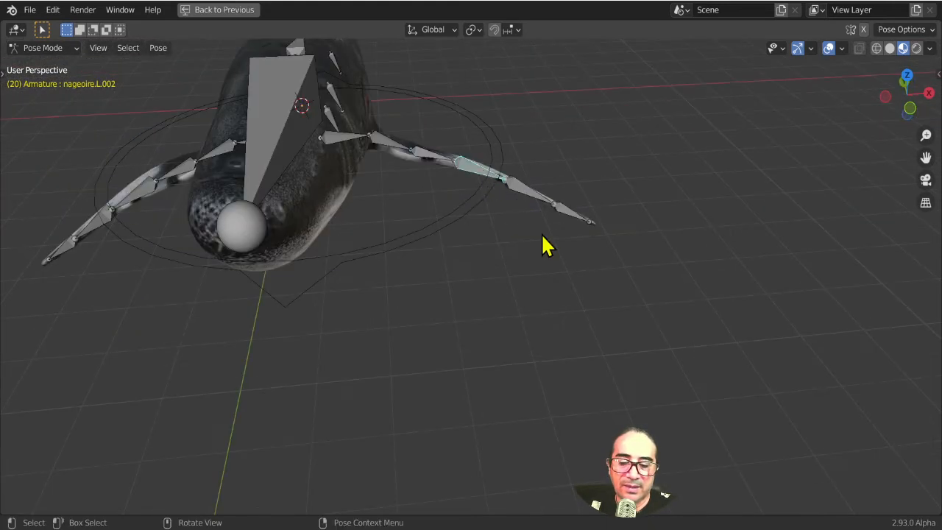
key(r)
click(545, 233)
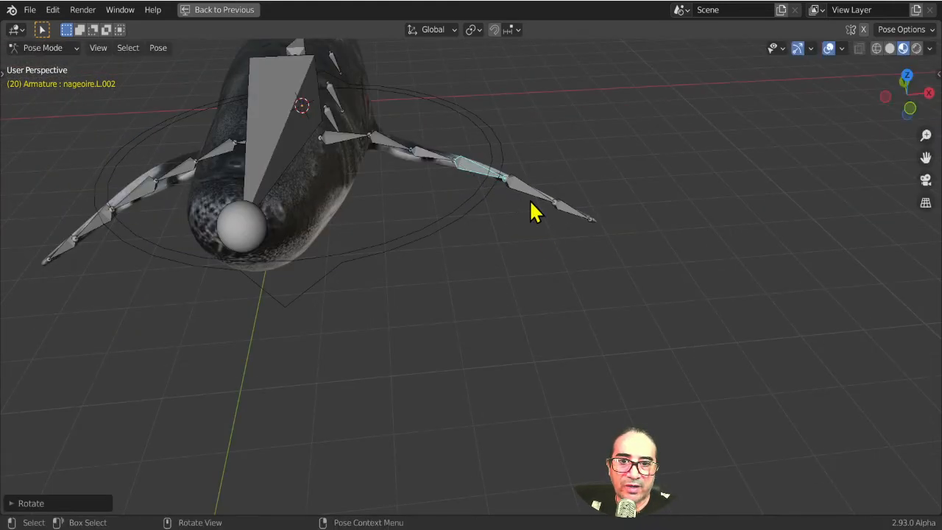
click(556, 219)
key(r)
click(570, 223)
click(591, 220)
key(r)
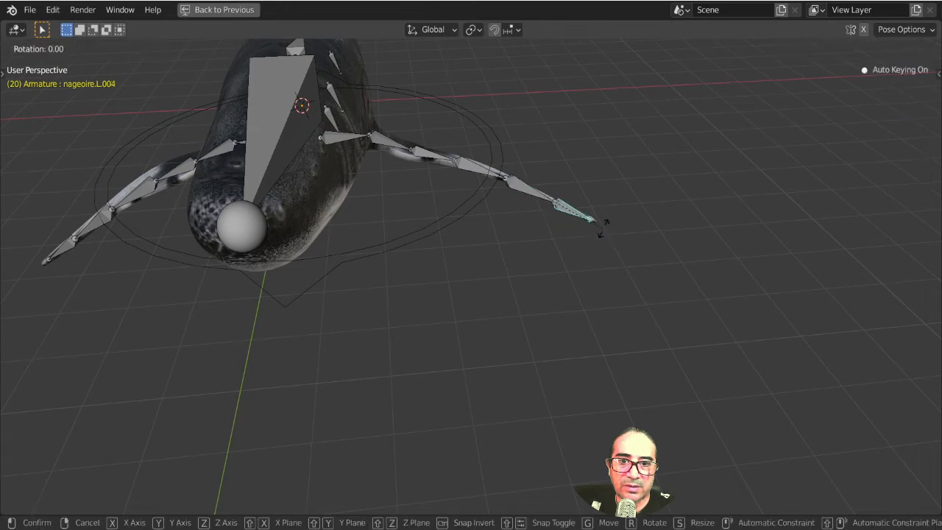
click(604, 224)
Copy the pose of the five left fin bones at frame 20 and paste it mirrored onto the right fin.
middle_drag(545, 263, 429, 229)
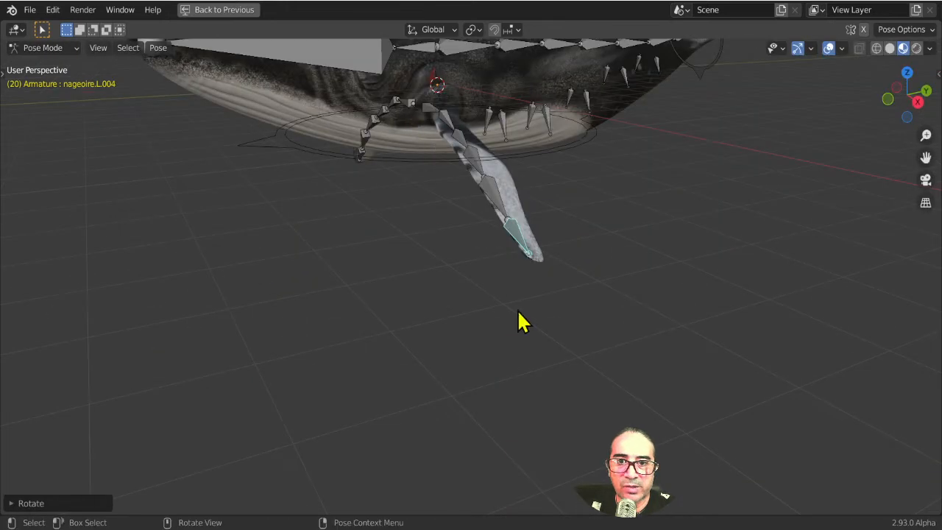
middle_drag(420, 295, 349, 211)
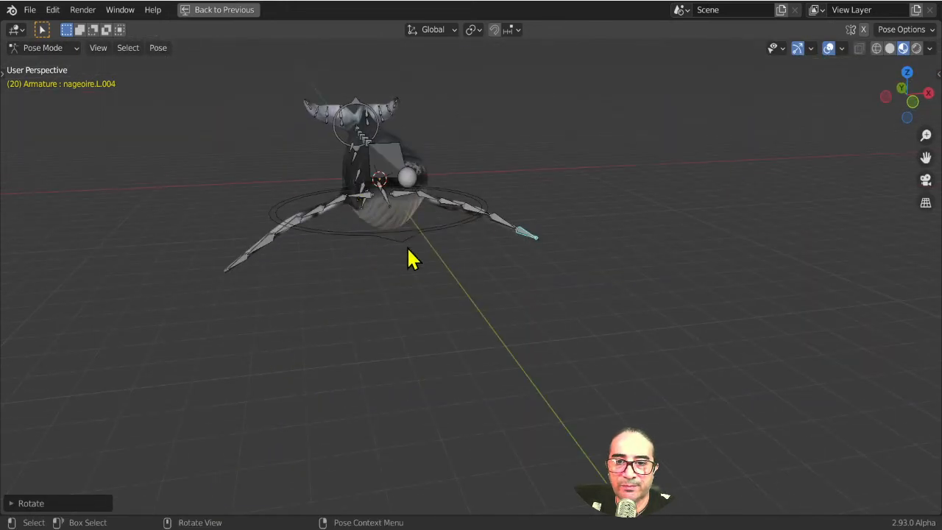
middle_drag(434, 254, 370, 120)
click(383, 109)
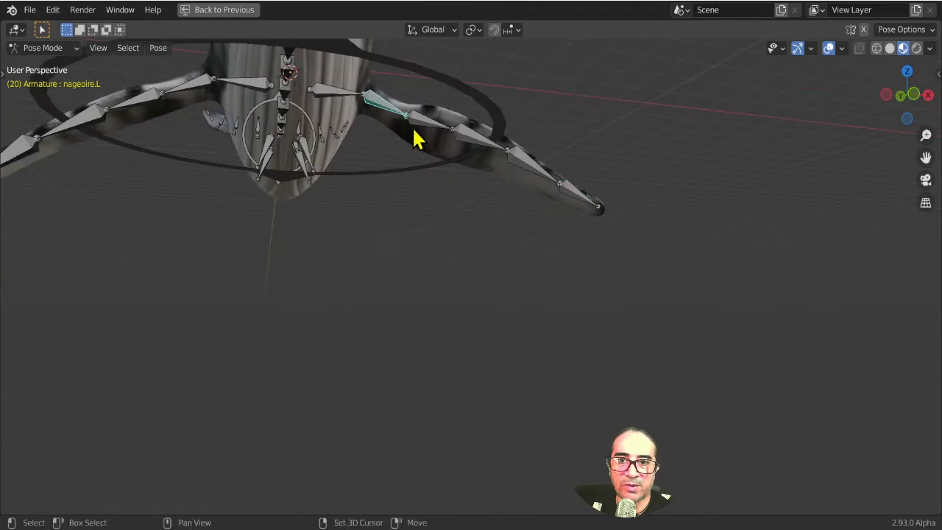
shift+click(458, 141)
shift+click(508, 158)
shift+click(545, 180)
shift+click(579, 209)
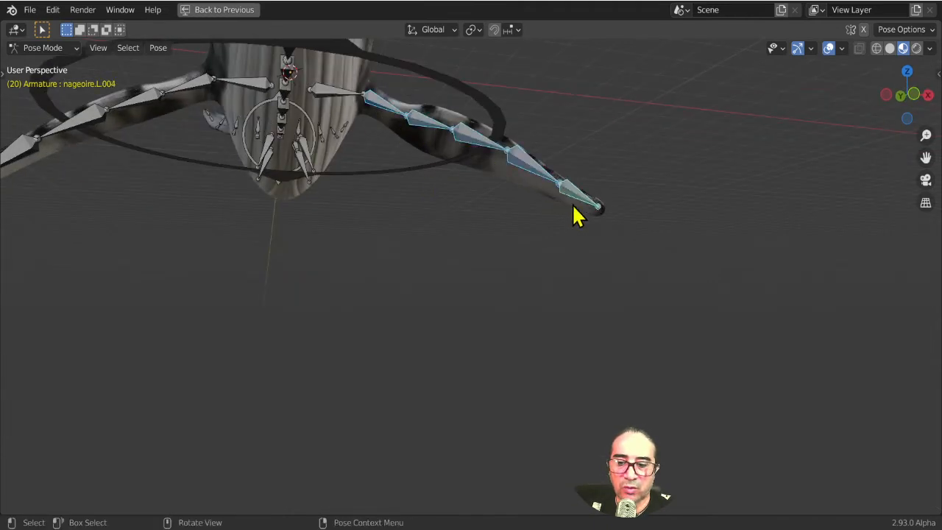
key(ctrl+c)
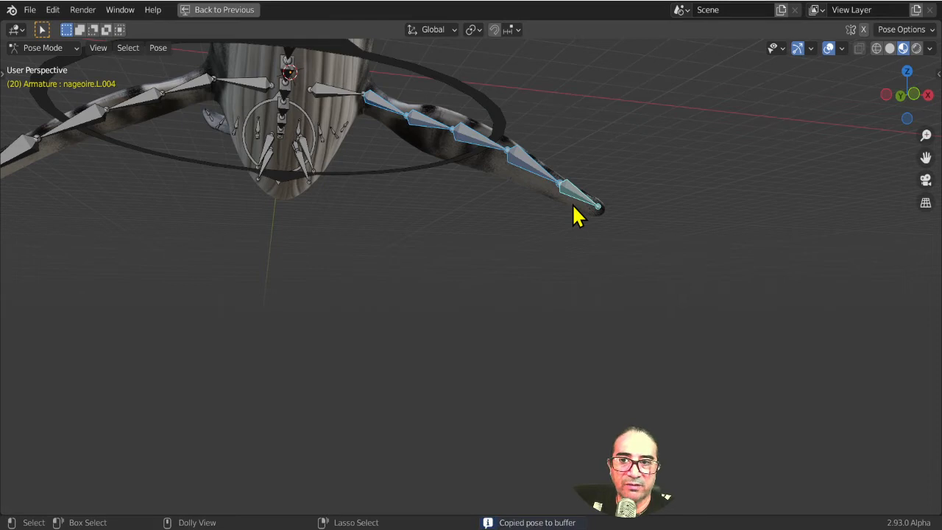
key(ctrl+shift+v)
middle_drag(579, 213, 308, 283)
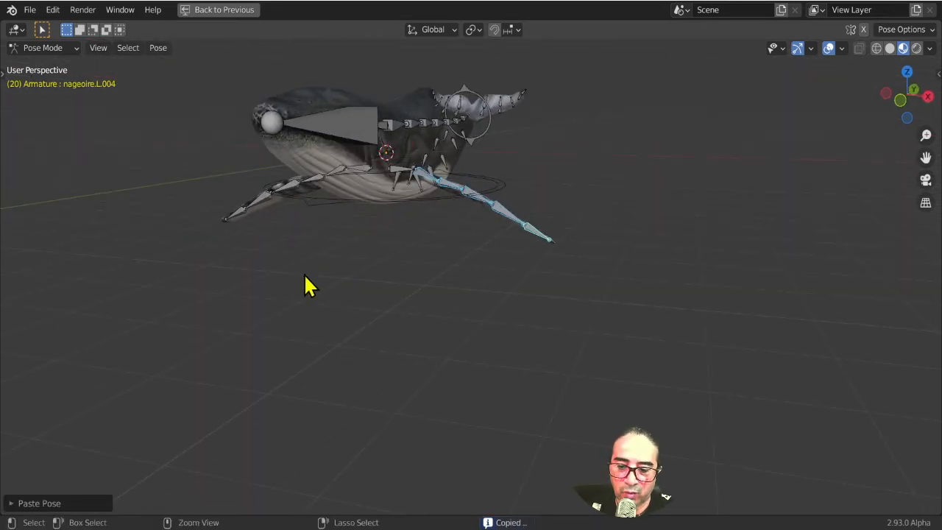
Mirror the left fin's frame 0 pose onto the right fin bones by pasting it flipped, and play the animation.
key(ctrl+space)
scroll(421, 368, down, 5)
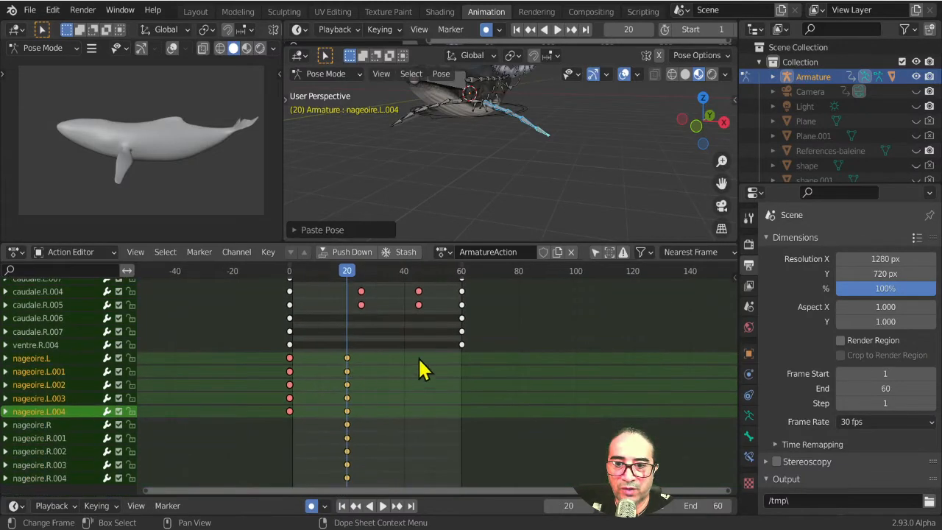
click(287, 274)
middle_drag(450, 200, 518, 177)
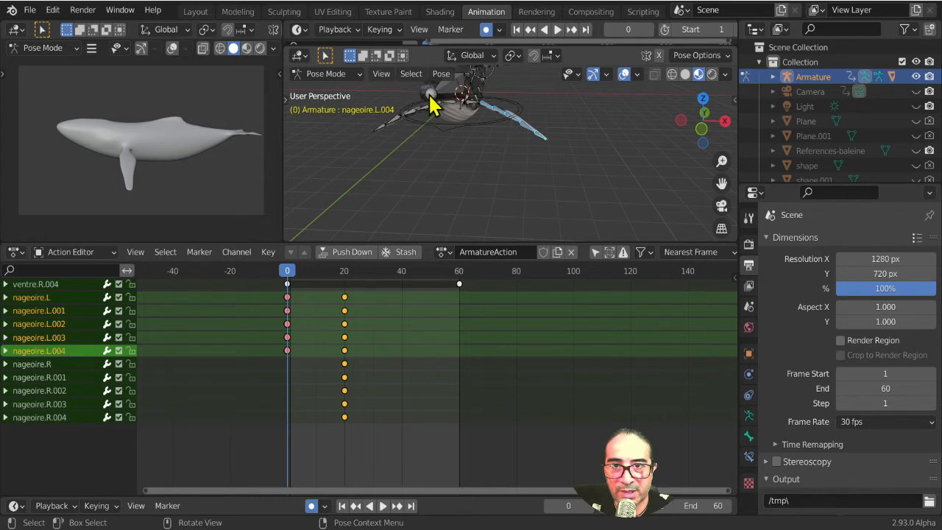
key(ctrl+c)
key(ctrl+shift+v)
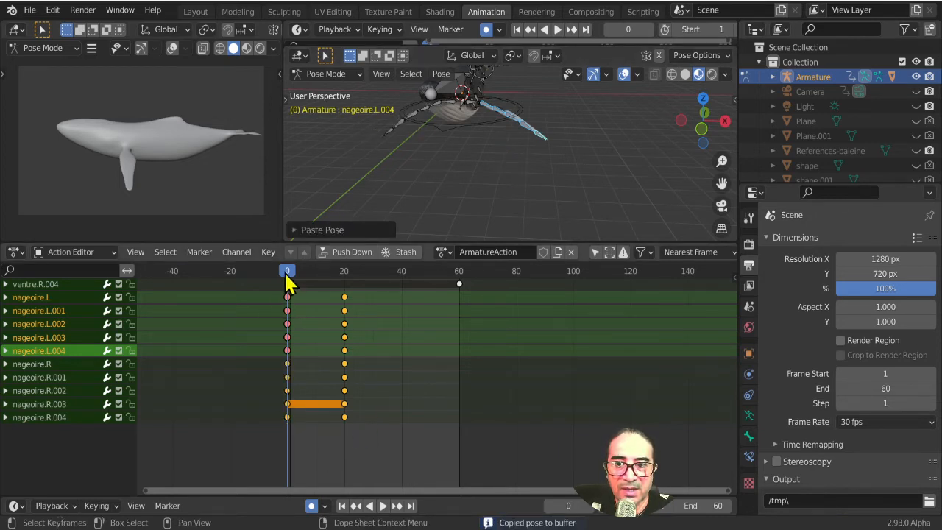
key(space)
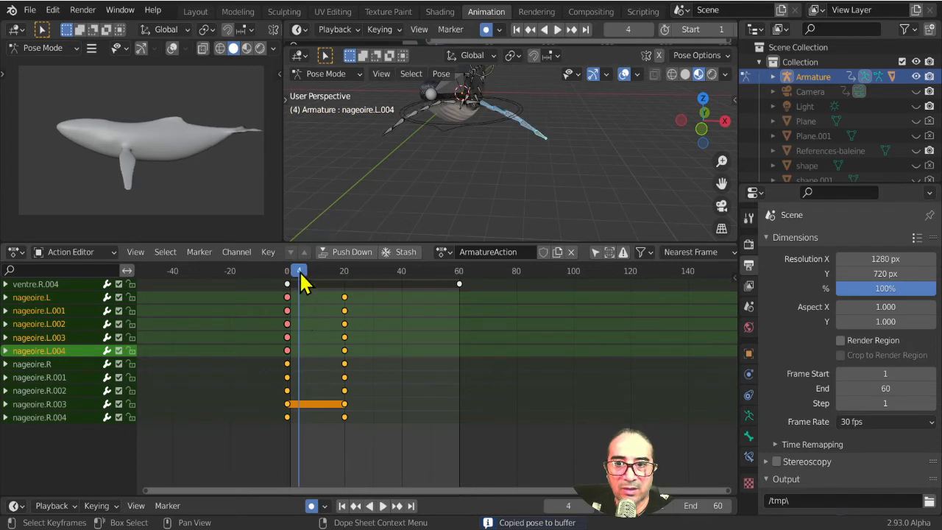
Duplicate the frame 0 keyframes of both fins to frame 60, and play the animation up to frame 40.
key(Escape)
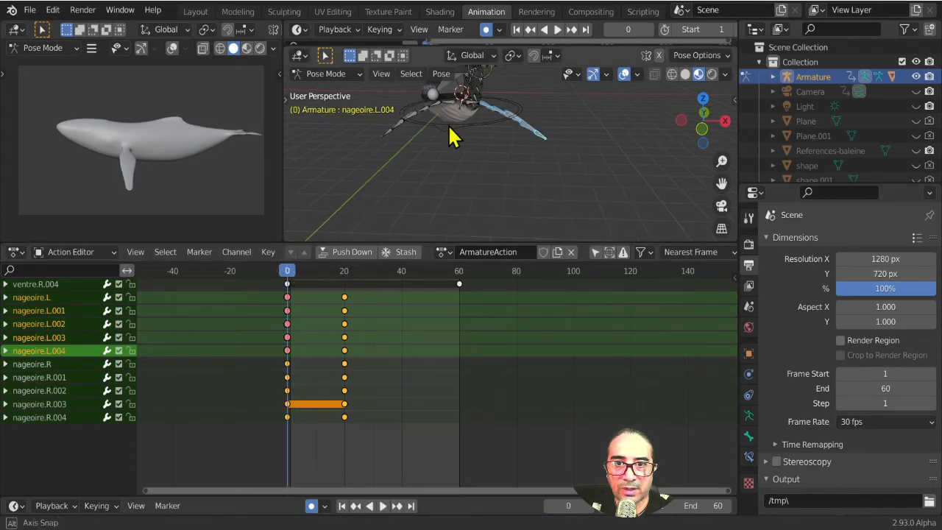
click(457, 275)
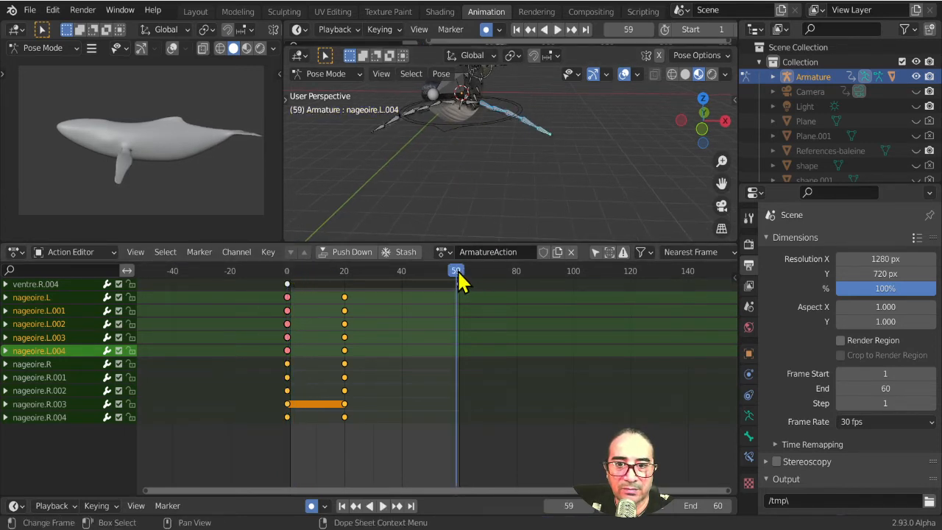
click(461, 268)
middle_drag(303, 303, 326, 340)
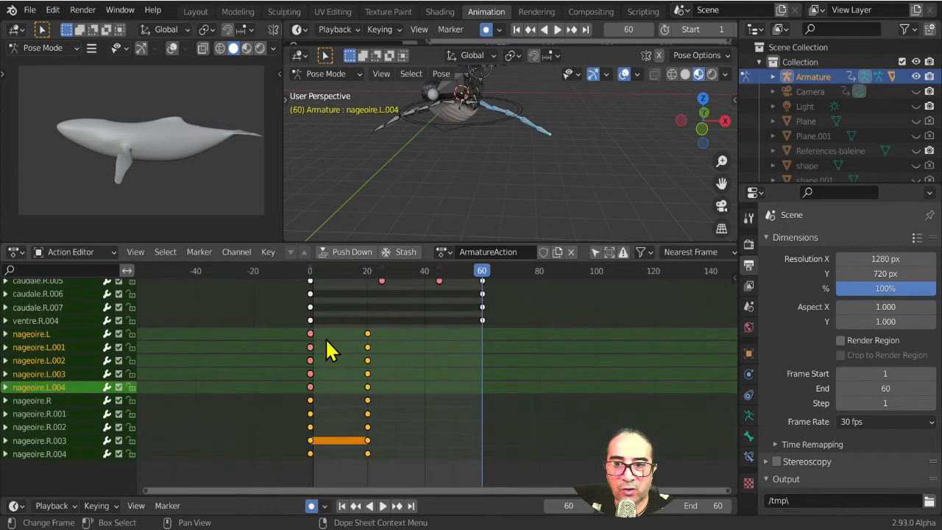
drag(291, 340, 331, 448)
key(shift+d)
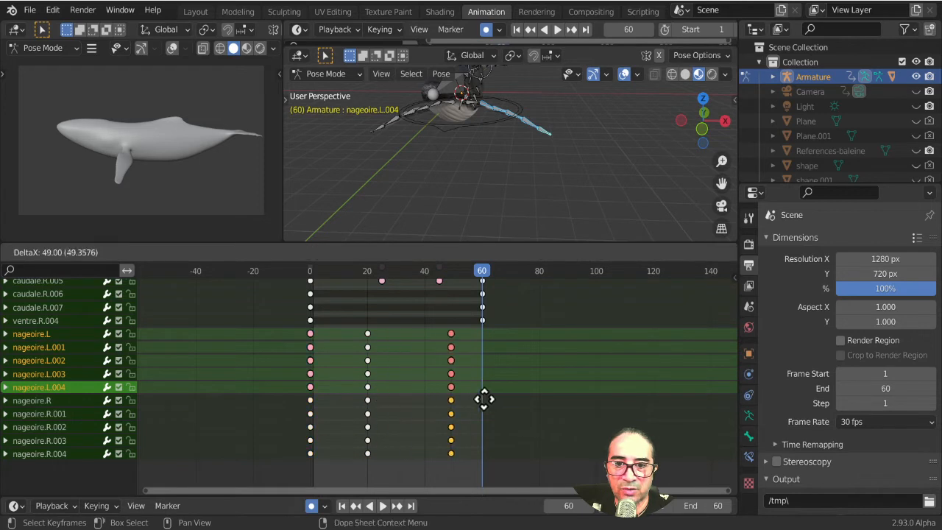
click(504, 413)
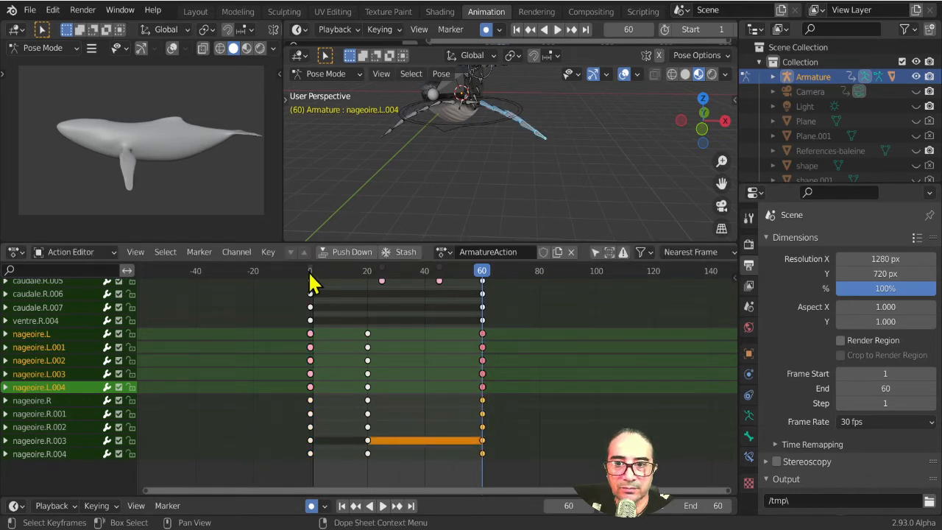
key(space)
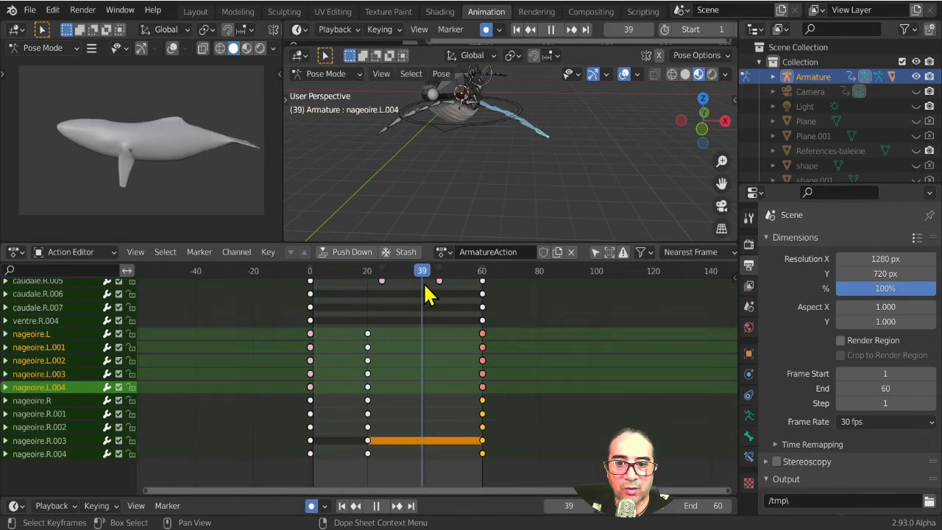
key(space)
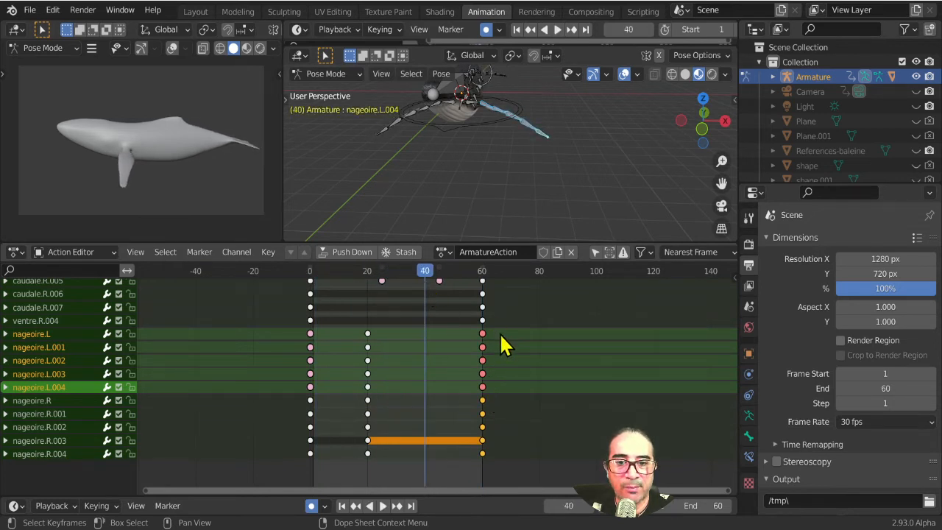
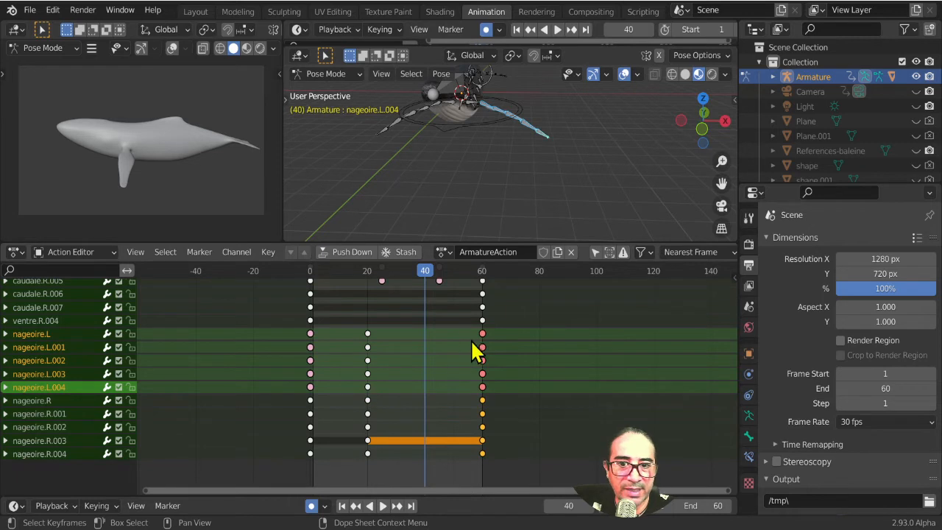
click(367, 454)
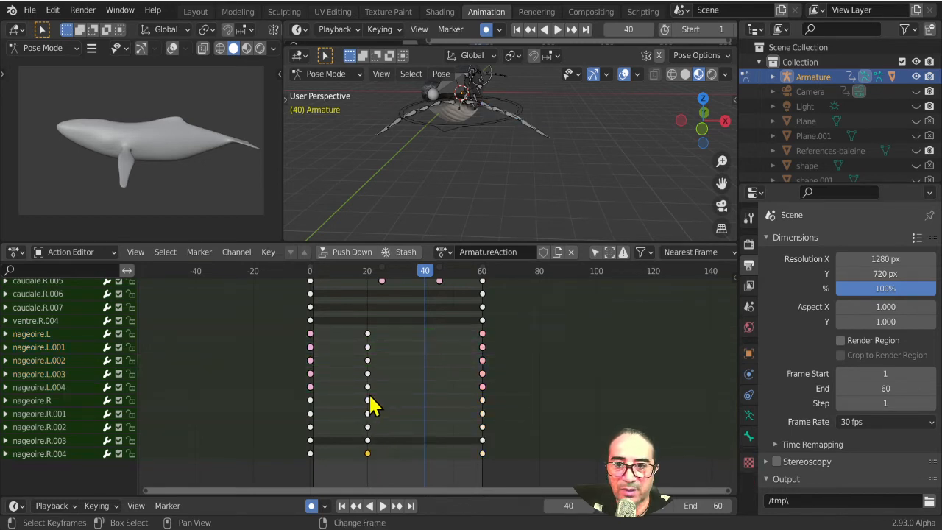
key(g)
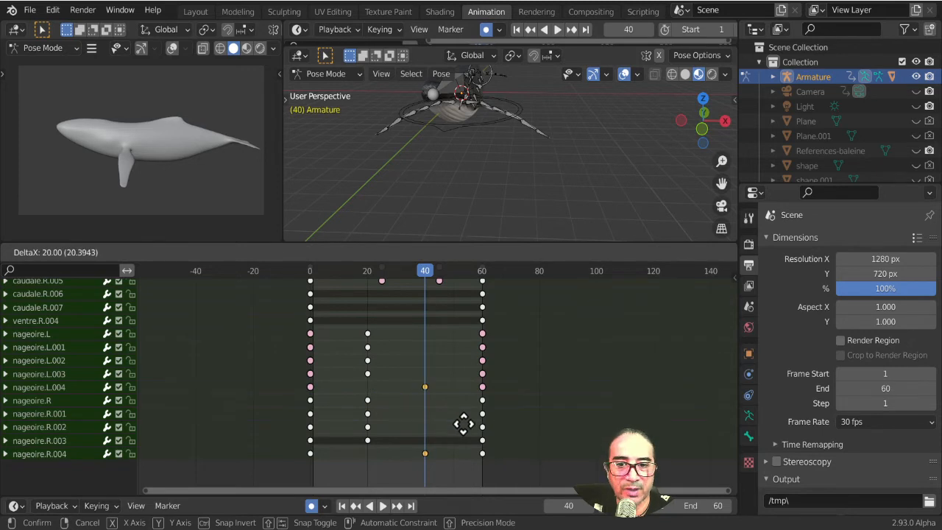
right_click(424, 432)
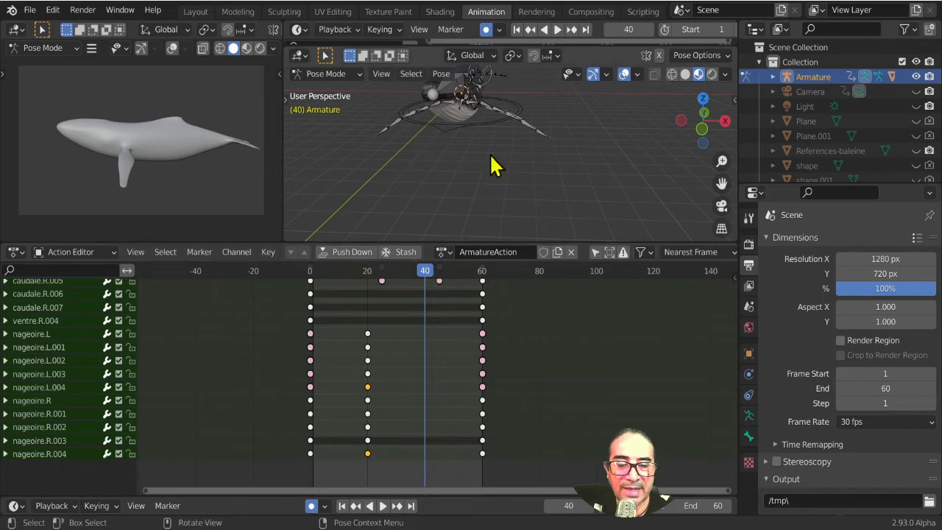
In the top view at frame 40, rotate the nageoire.L and nageoire.L.001 bones slightly to pose the left fin.
middle_drag(490, 164, 379, 173)
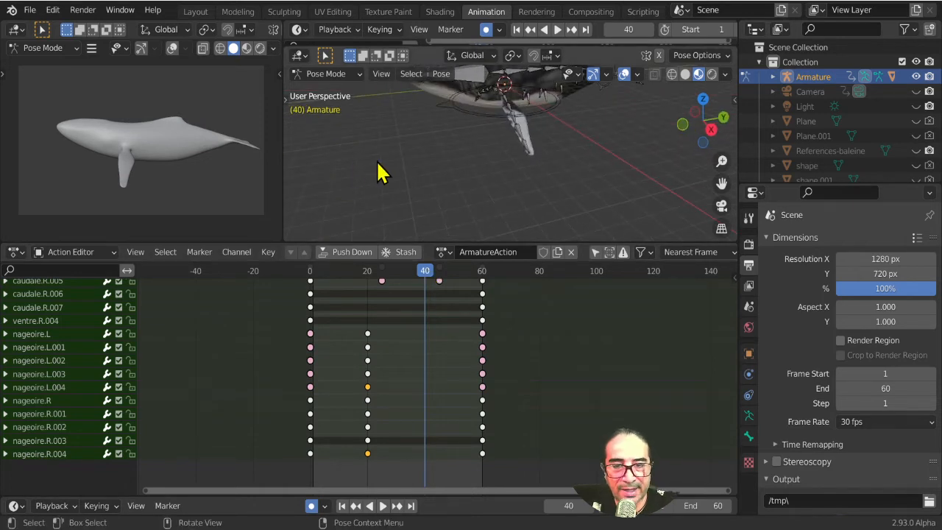
key(KP_7)
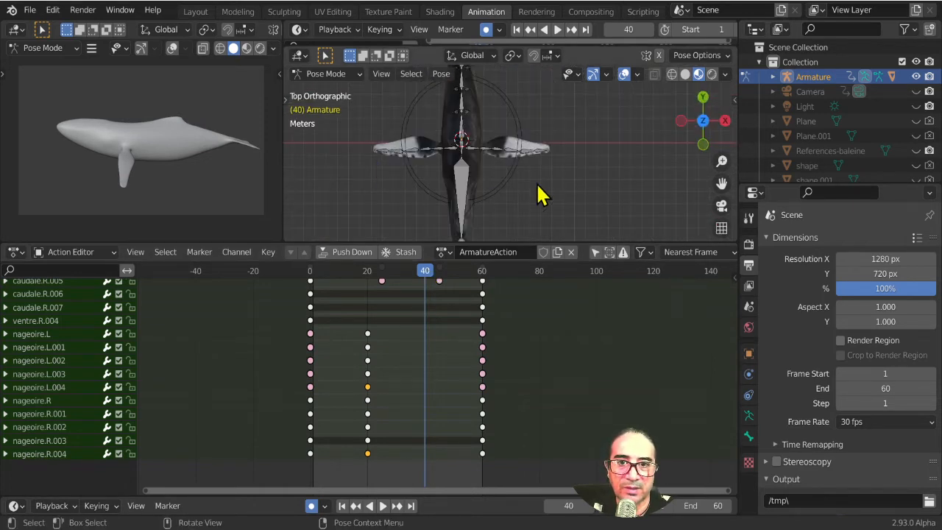
scroll(515, 188, up, 5)
click(450, 143)
key(r)
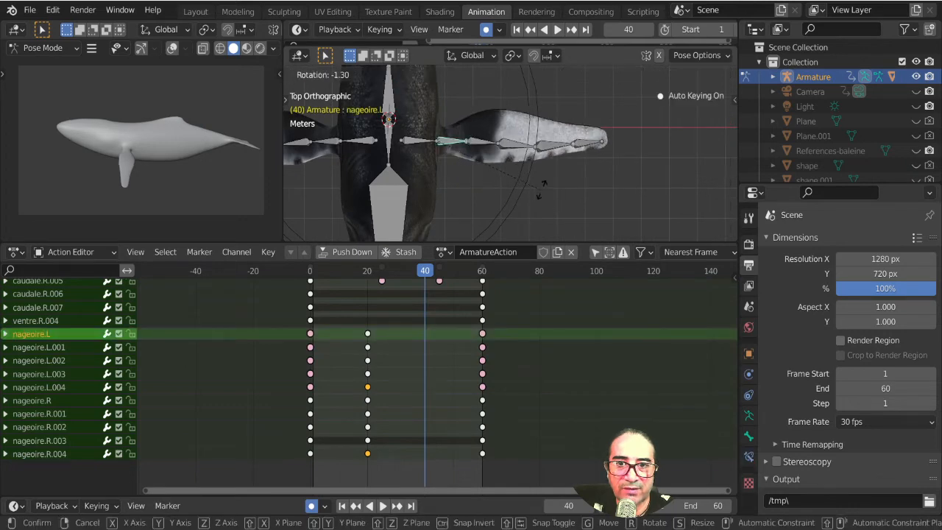
click(505, 183)
click(483, 149)
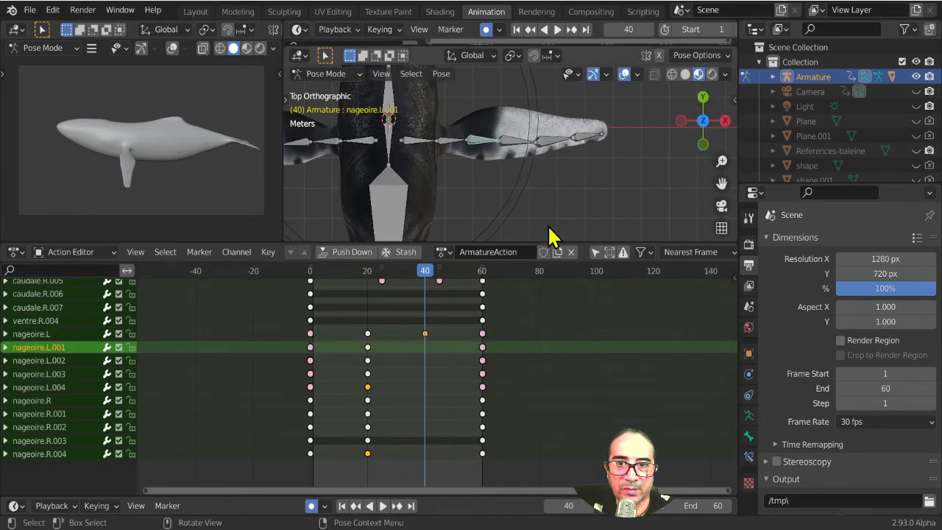
key(r)
click(538, 211)
From the front view, trackball-rotate nageoire.L.001 and nageoire.L.002 to raise the outer left fin slightly at frame 40.
middle_drag(538, 211, 459, 154)
click(463, 143)
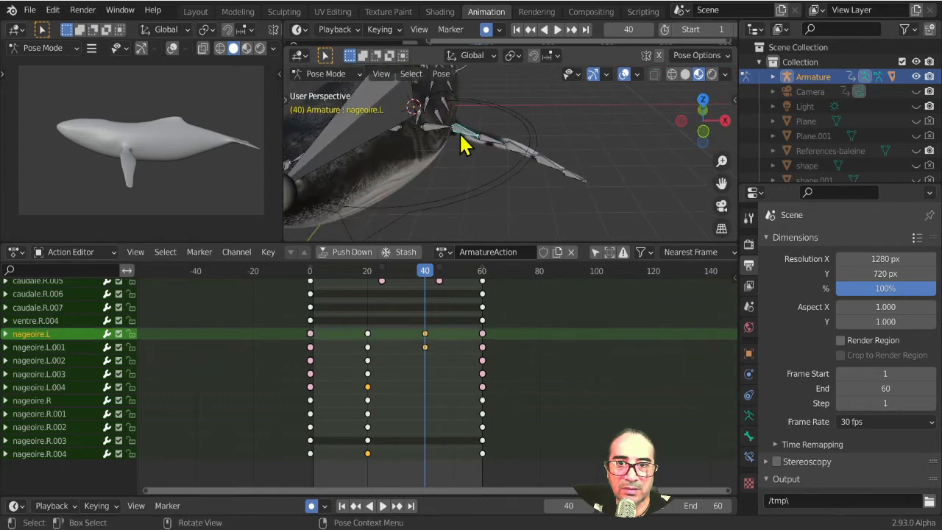
key(KP_1)
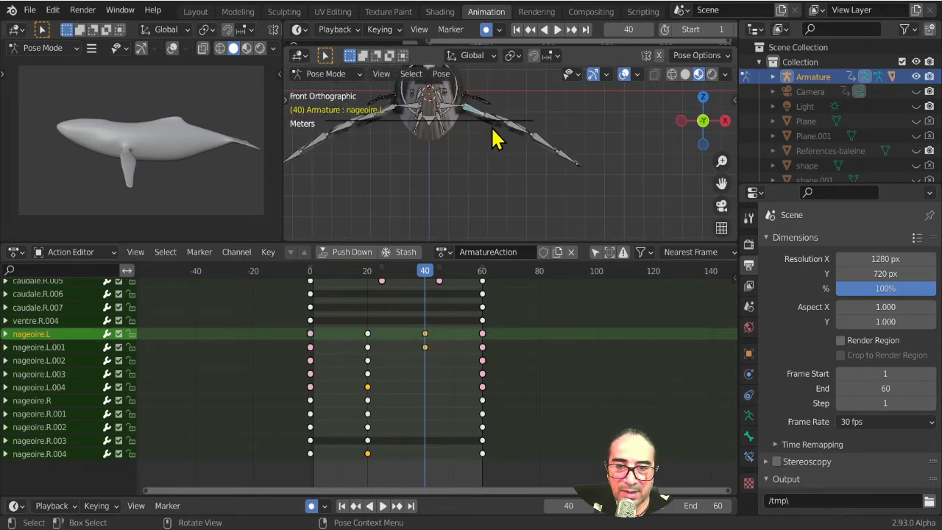
scroll(494, 138, up, 4)
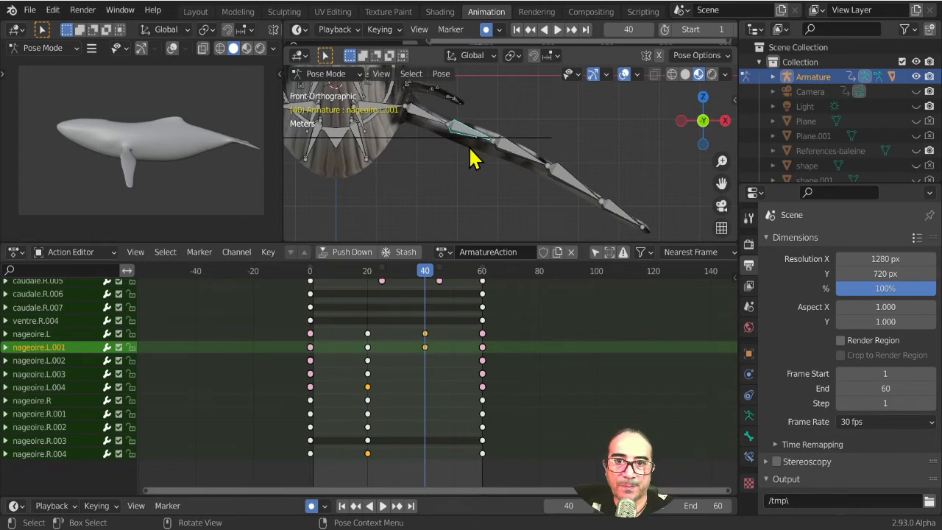
key(r)
key(r)
click(468, 173)
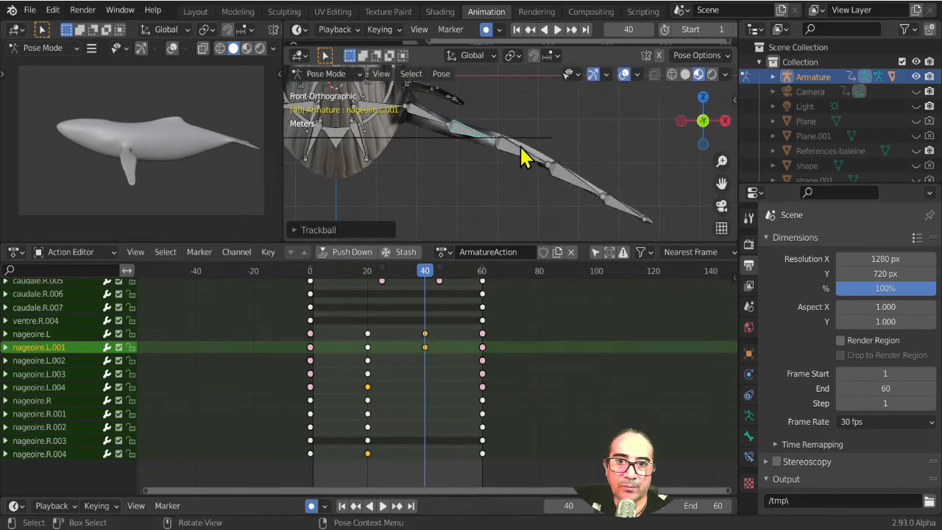
click(522, 155)
key(r)
key(r)
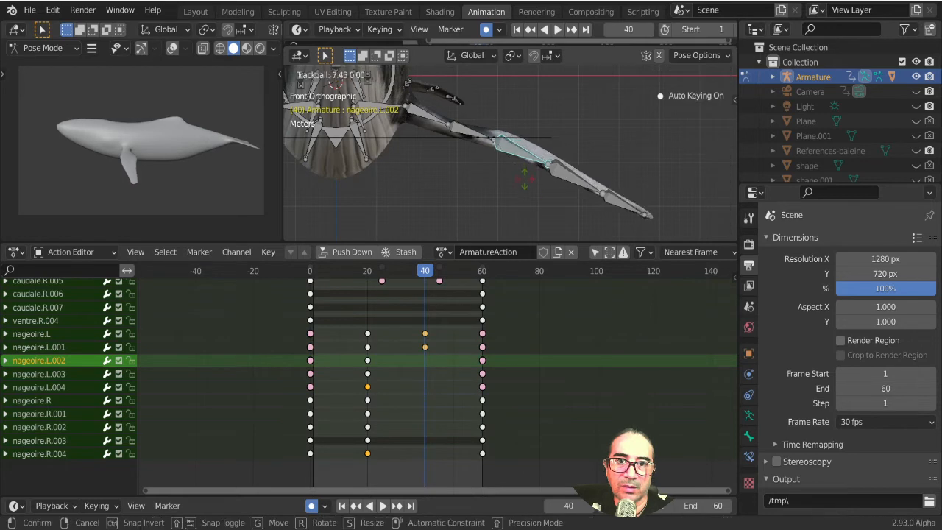
click(492, 174)
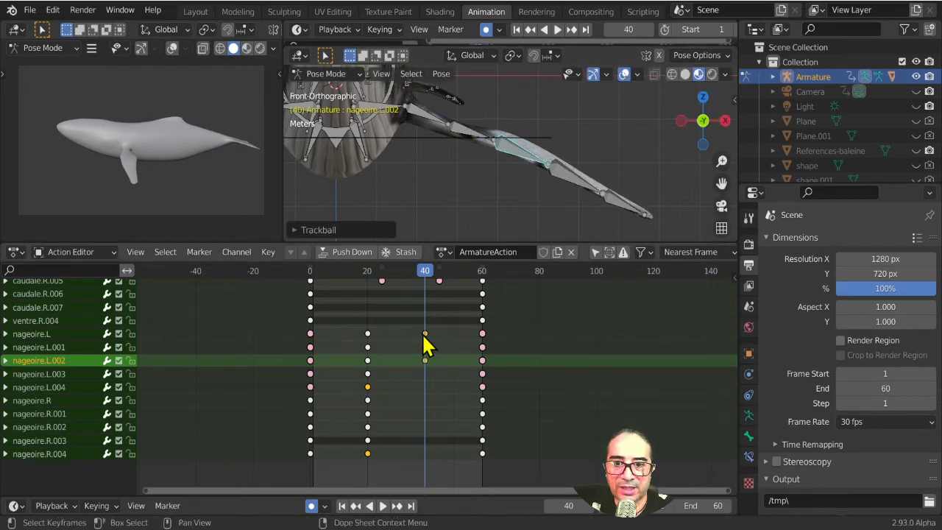
Copy the frame 40 pose of nageoire.L, nageoire.L.001 and nageoire.L.002 and paste it mirrored onto the right fin.
shift+click(465, 135)
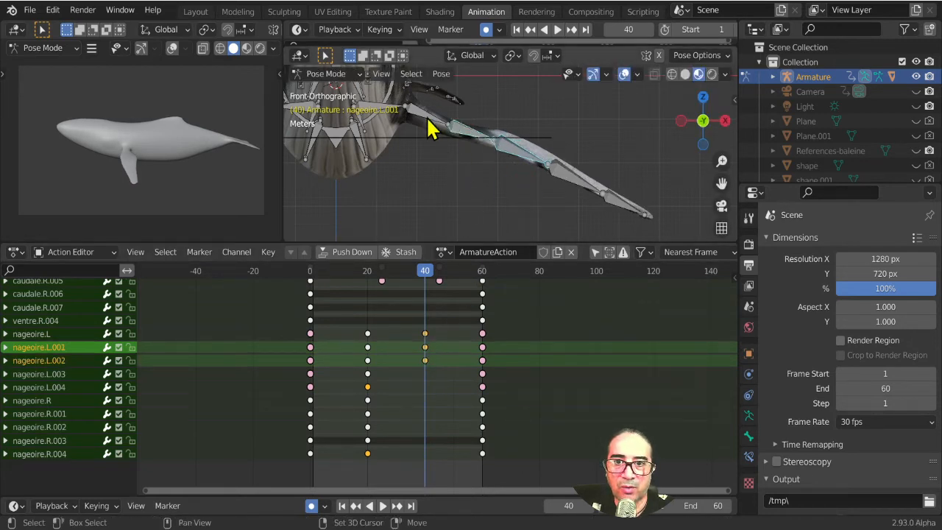
shift+click(432, 126)
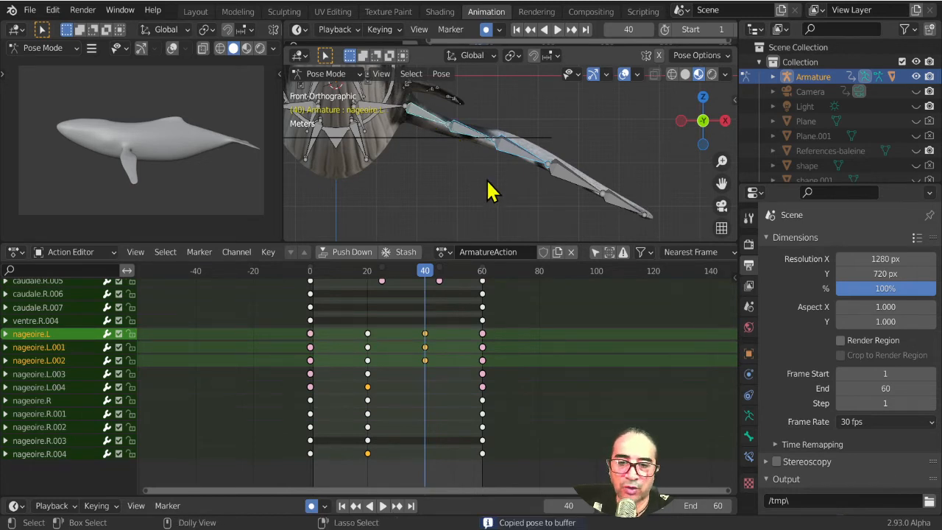
key(ctrl+shift+v)
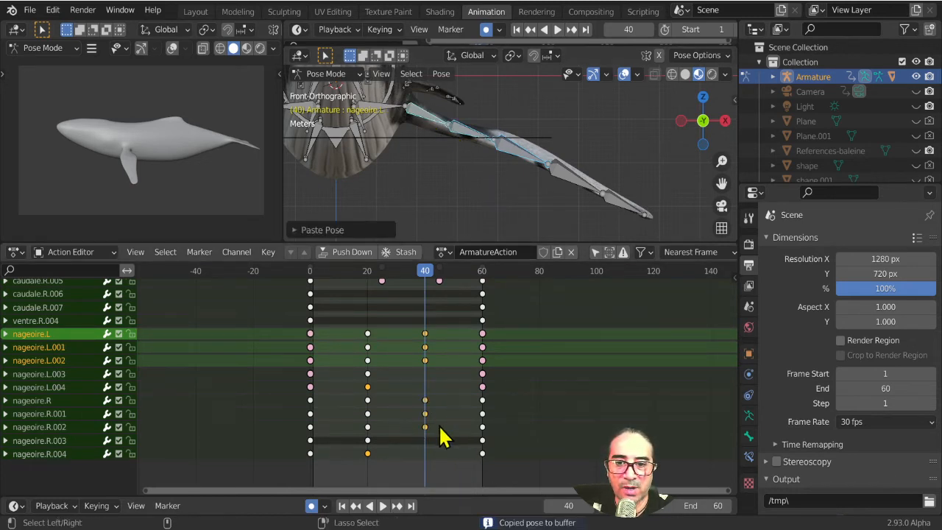
Move the nageoire.R.004 keyframe at frame 20 to frame 29.
click(371, 457)
key(g)
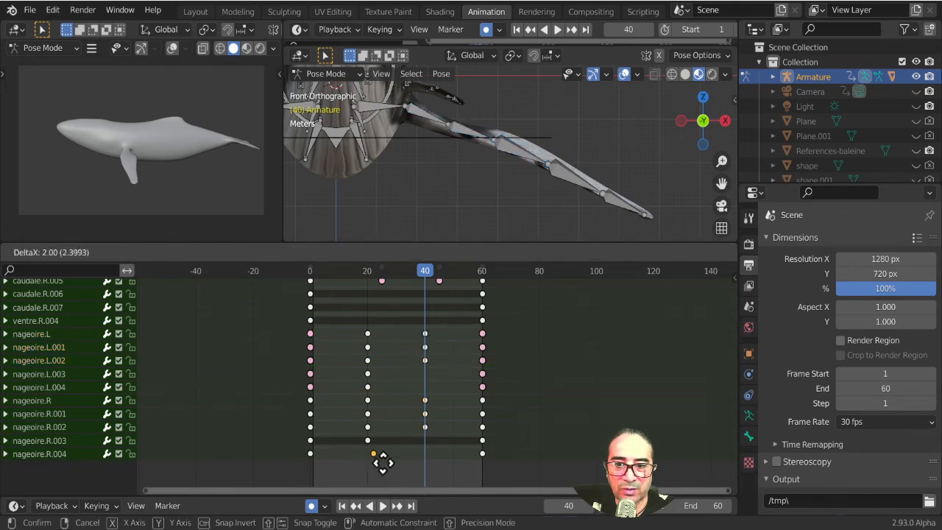
click(390, 457)
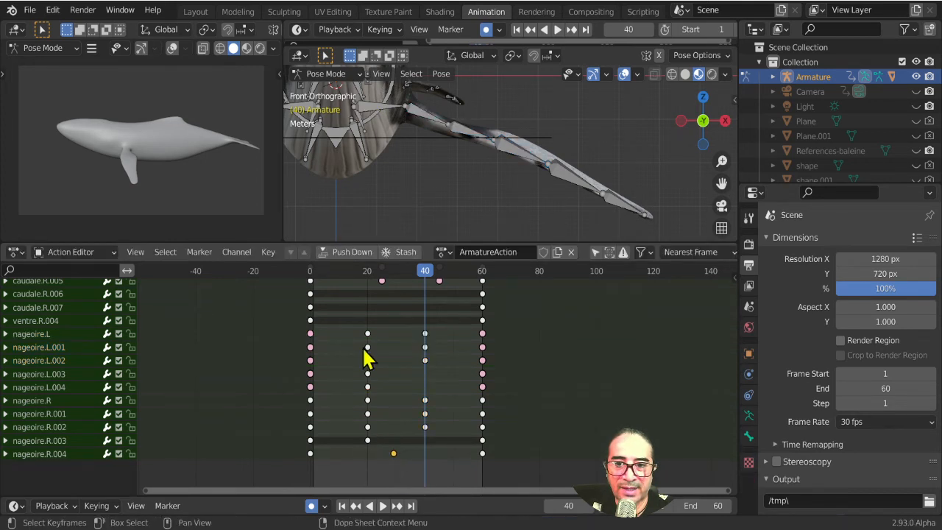
Stagger the left fin's middle keyframes: nageoire.L to frames 9 and 29, nageoire.L.001 to 12 and 32, nageoire.L.002 to 15 and 35.
shift+click(424, 333)
key(g)
click(421, 362)
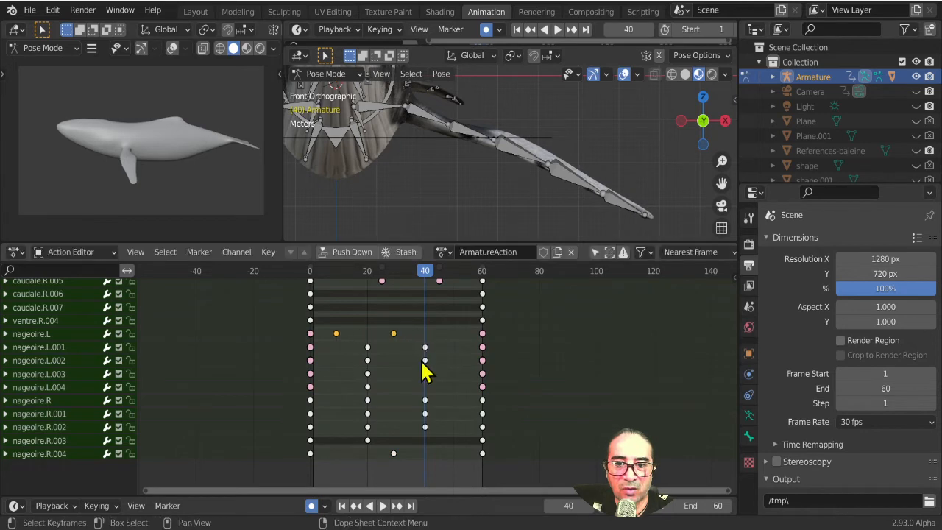
key(g)
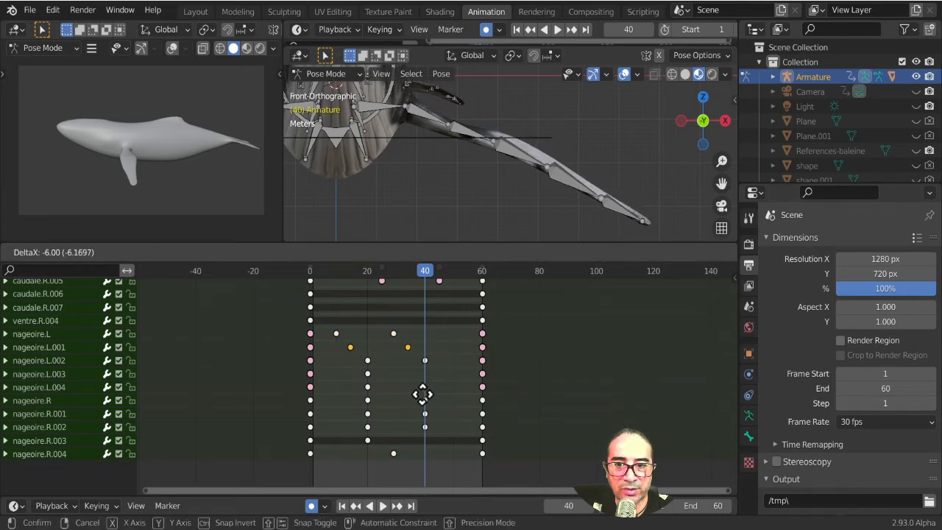
click(423, 405)
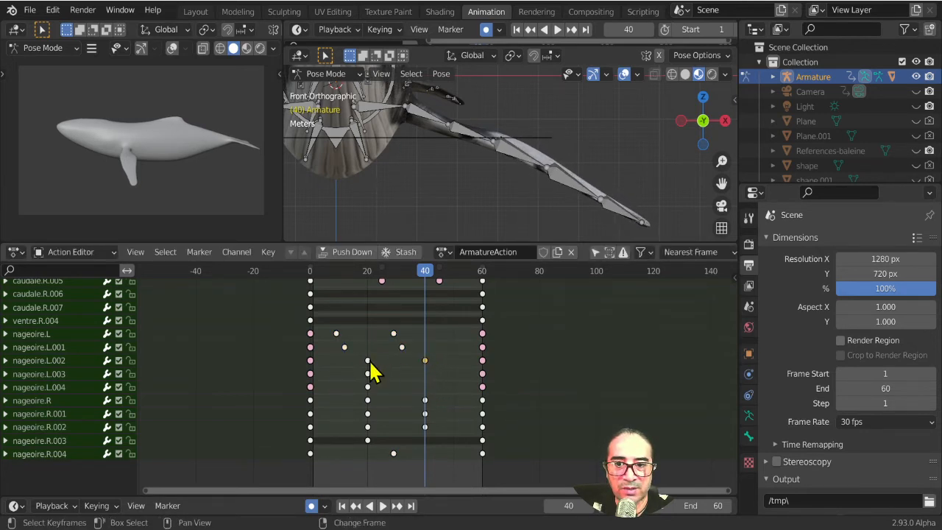
key(g)
click(447, 401)
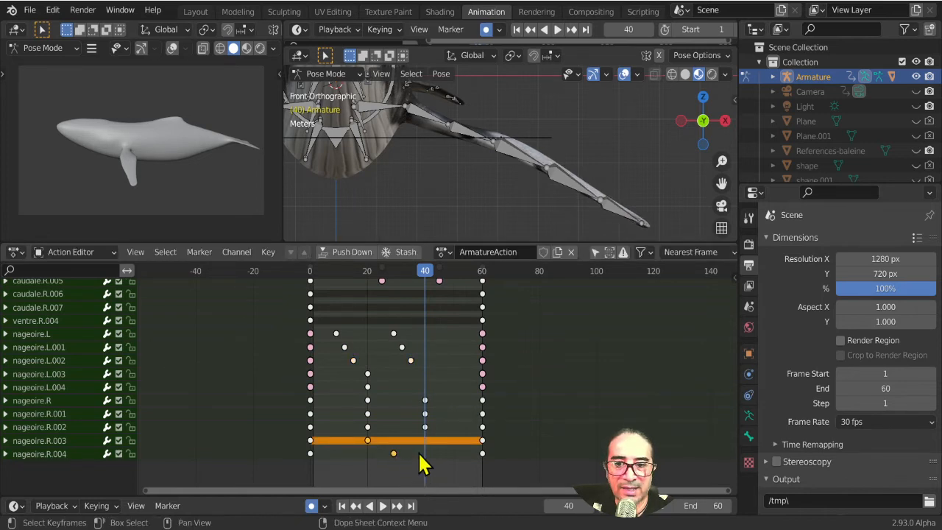
Delay the middle keyframes of nageoire.R.003 and nageoire.R.004 by 14 frames, and those of nageoire.R.002 by 6 frames.
key(g)
click(460, 451)
click(361, 440)
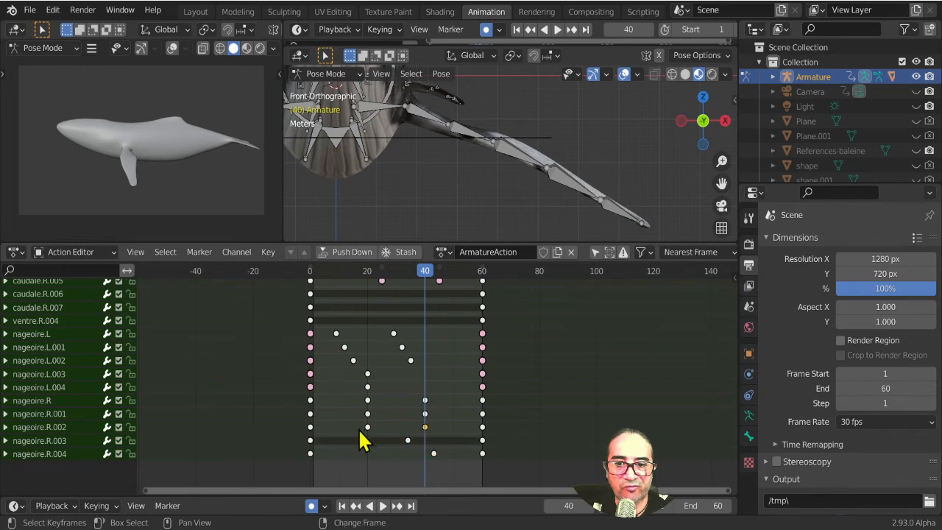
key(g)
click(403, 458)
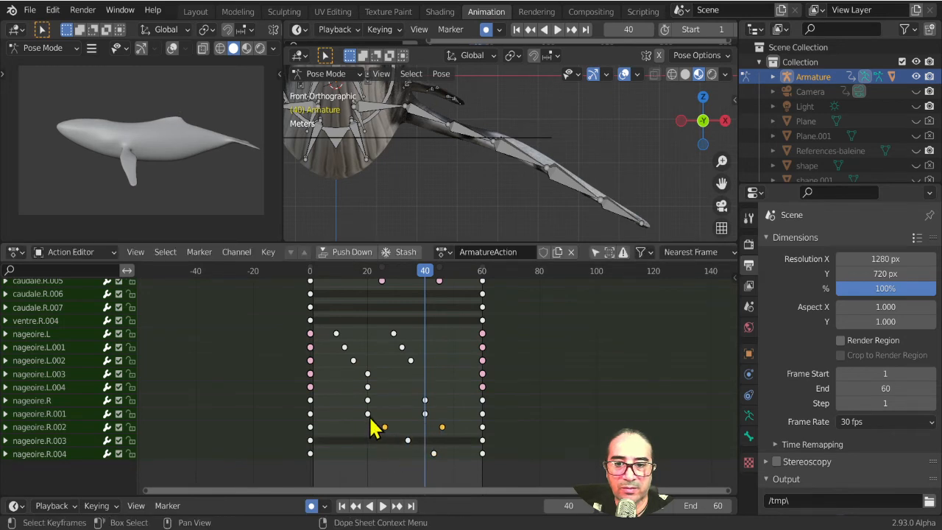
Delay the two middle keyframes of nageoire.R.001 and nageoire.R by 3 frames each.
key(g)
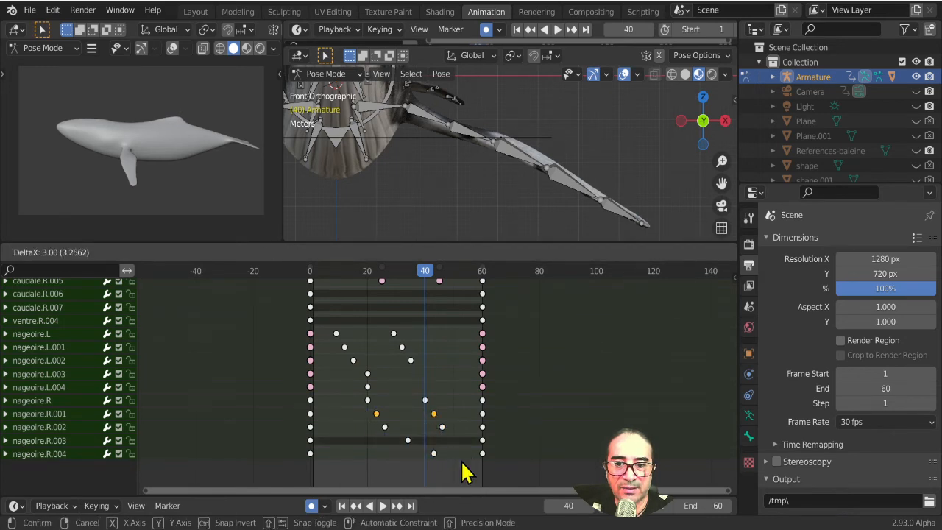
click(467, 471)
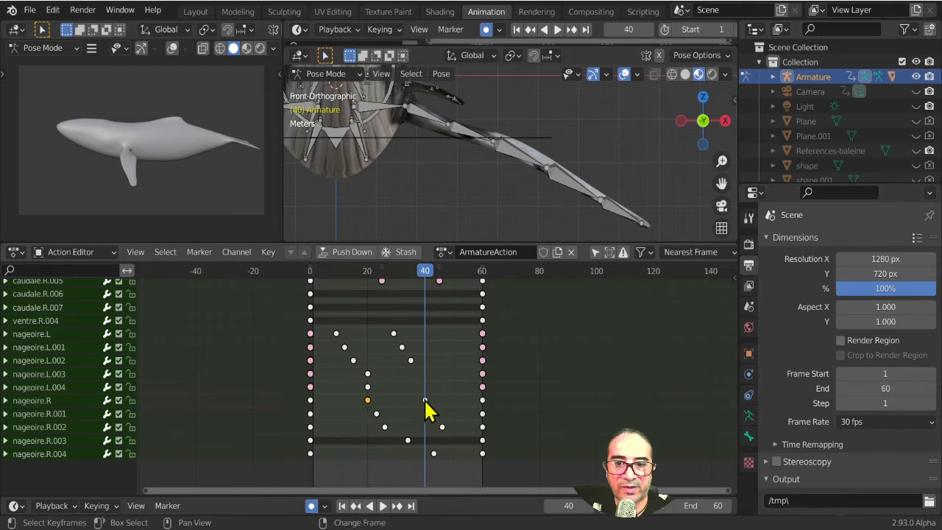
key(g)
click(466, 427)
Shift all the middle keyframes of the right fin bones 4 frames later together.
drag(362, 406, 456, 484)
key(g)
click(468, 486)
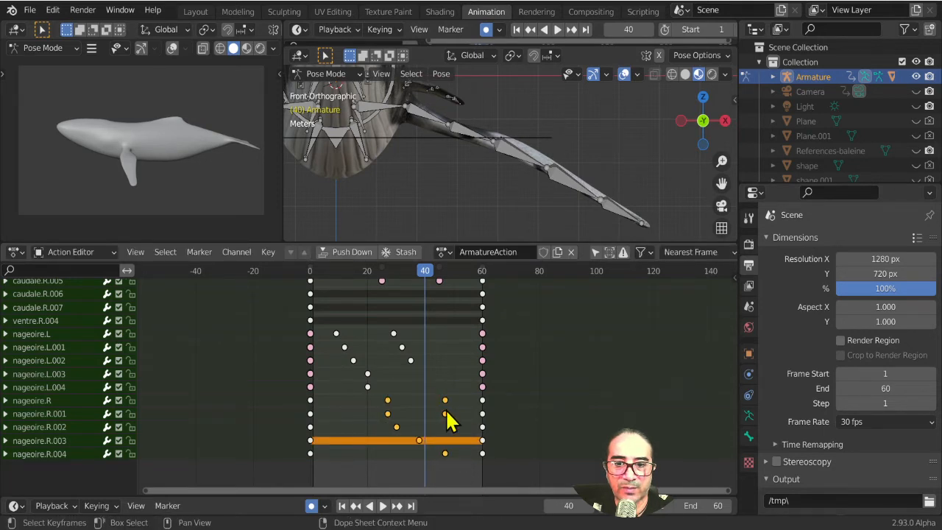
Shift nageoire.R's middle keyframes 3 frames earlier and move nageoire.L.004's middle keyframe to frame 22.
click(445, 400)
key(g)
click(375, 404)
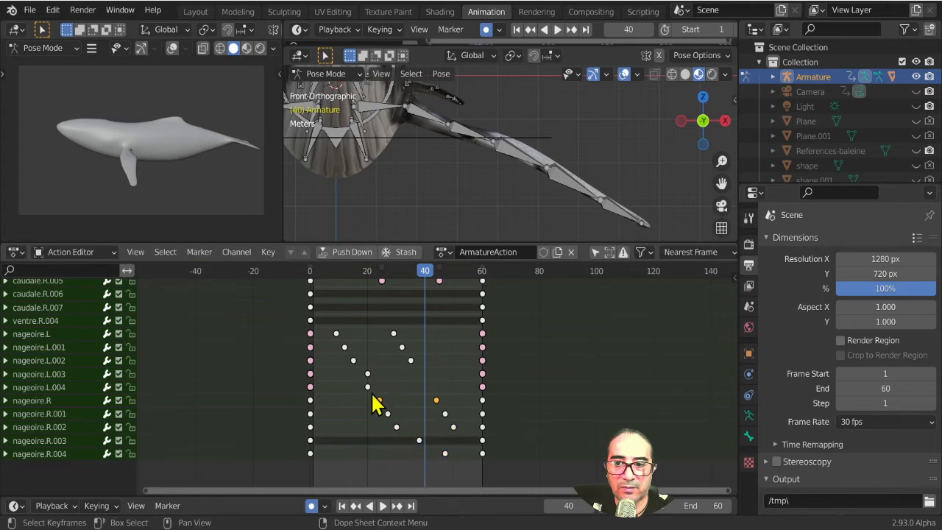
key(g)
click(408, 413)
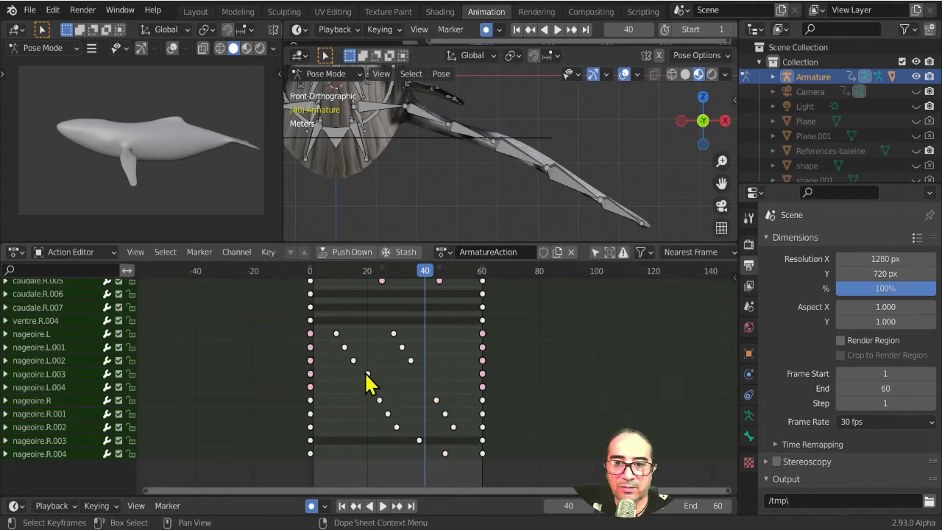
Play back the swim cycle with overlays hidden and examine the fin motion from the side of the whole whale.
click(310, 274)
key(space)
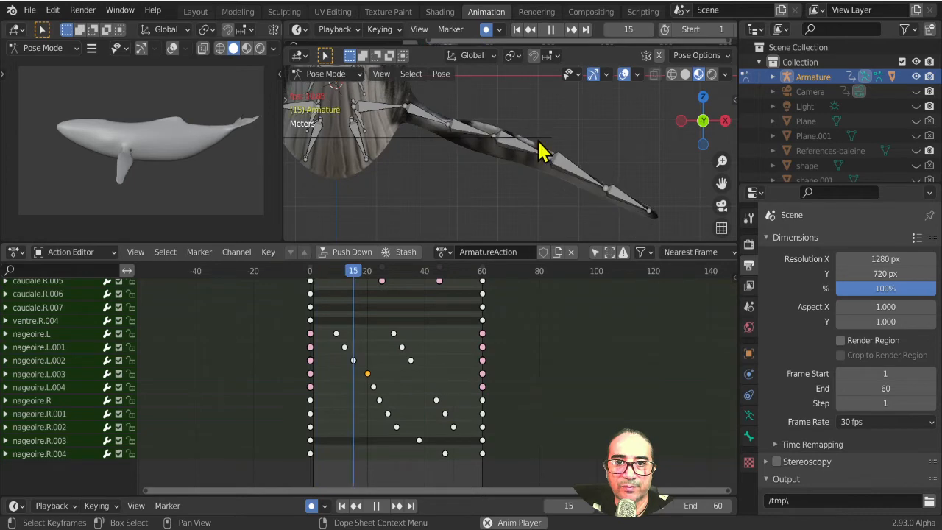
middle_drag(512, 190, 420, 189)
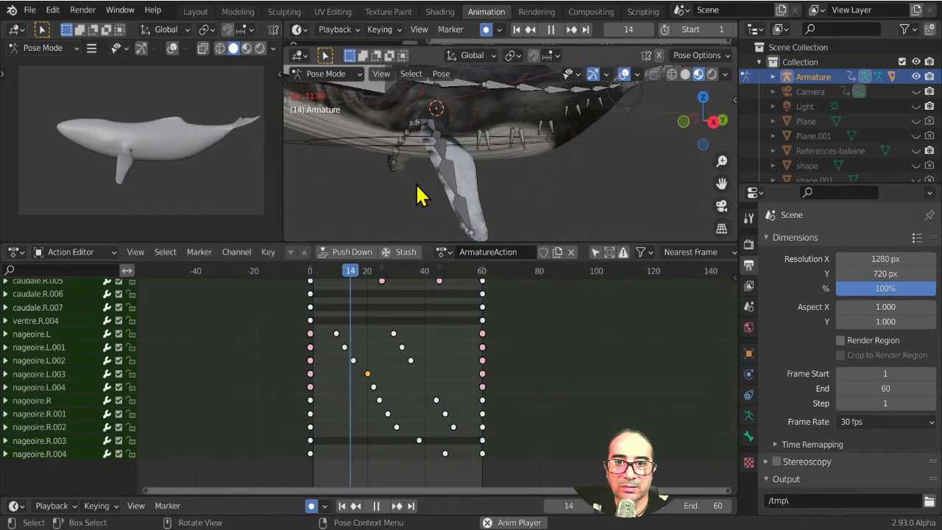
click(625, 74)
scroll(563, 119, down, 1)
middle_drag(380, 176, 441, 168)
scroll(497, 189, down, 3)
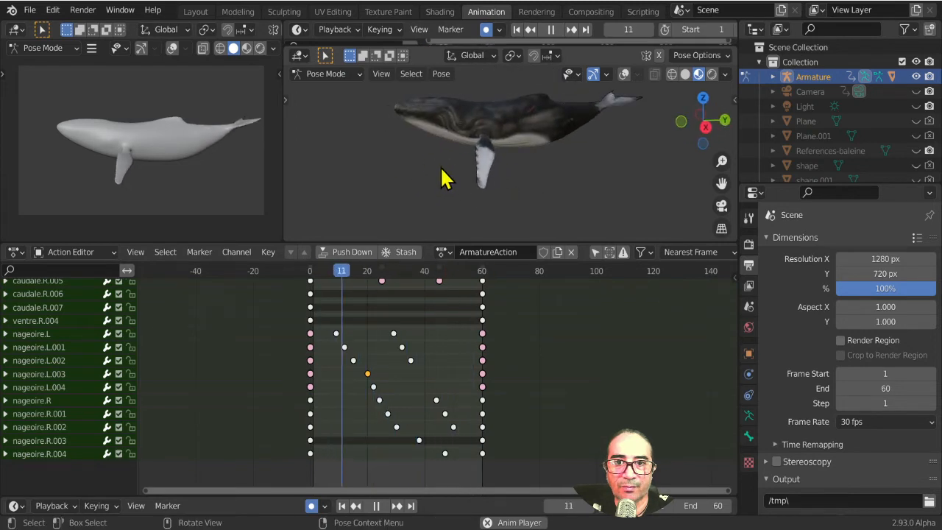
key(space)
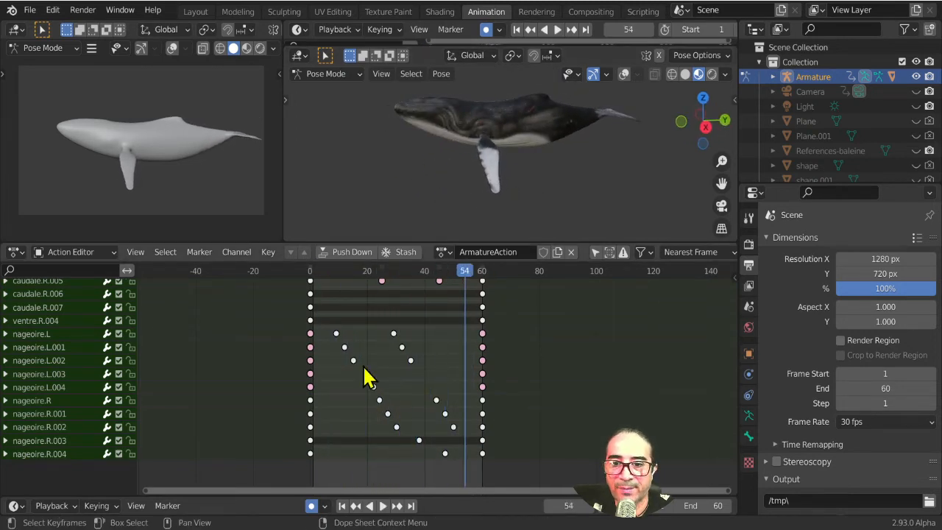
Delete all the middle keyframes of the left and right fin bones, keeping those at frames 0 and 60.
drag(329, 323, 461, 466)
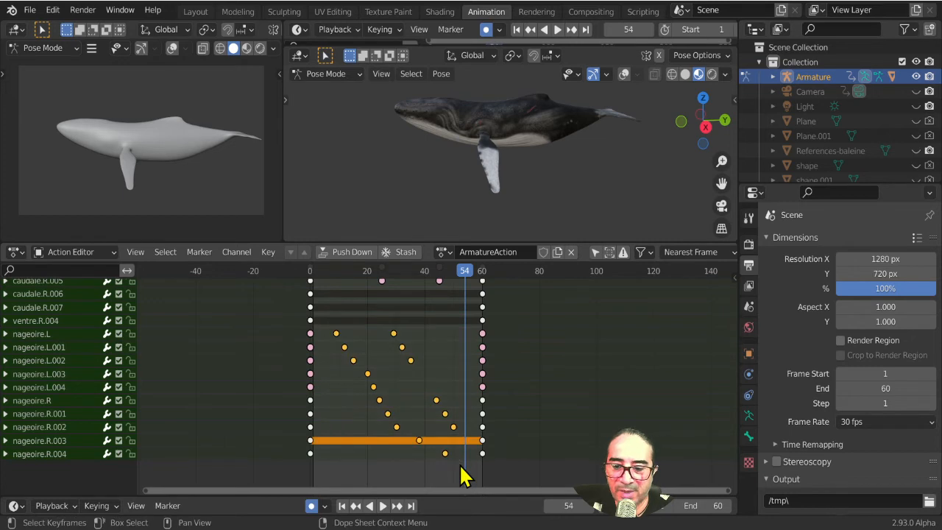
key(x)
click(461, 467)
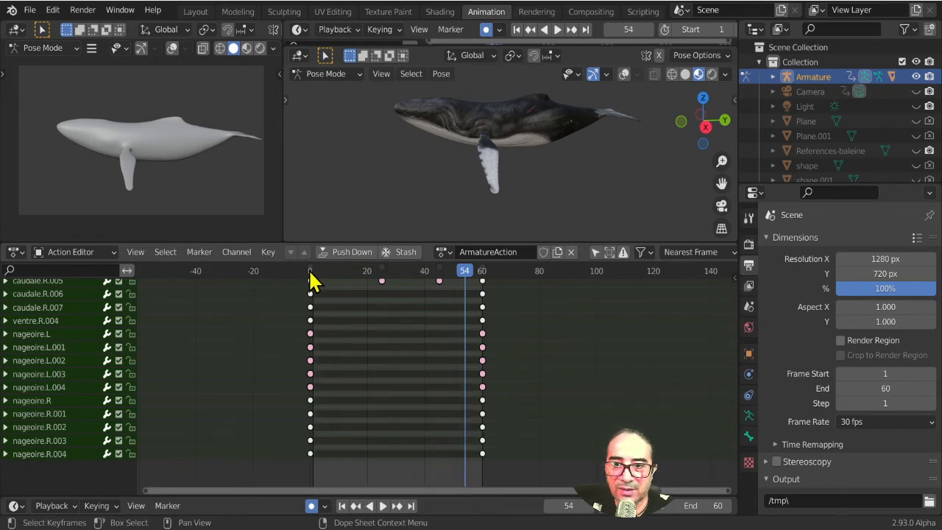
Show the overlays again and, at frame 21, rotate nageoire.L about the Z axis to swing the left fin toward the head.
drag(310, 271, 373, 271)
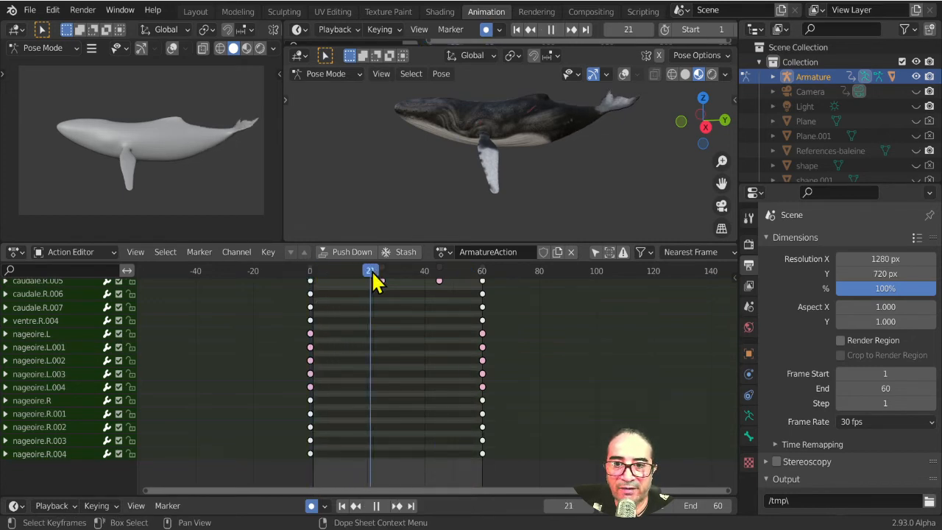
scroll(554, 172, up, 2)
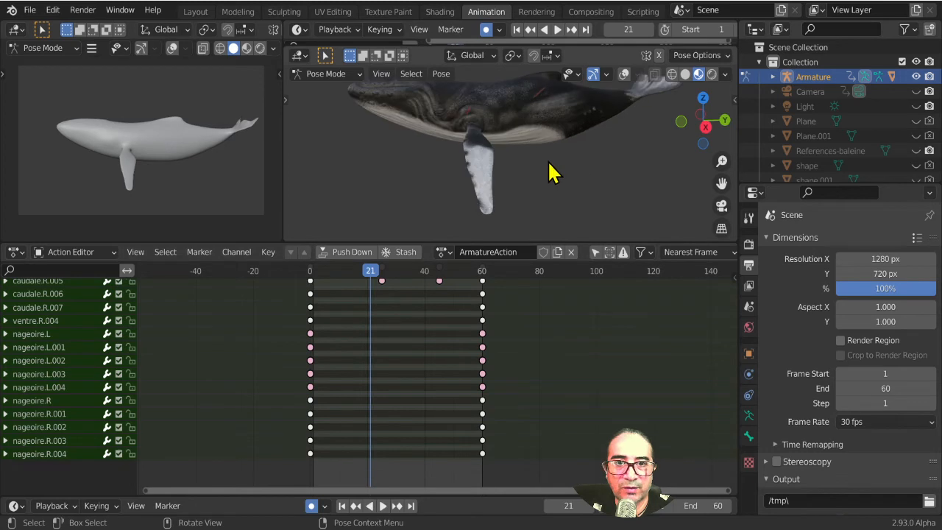
click(624, 75)
scroll(482, 167, up, 3)
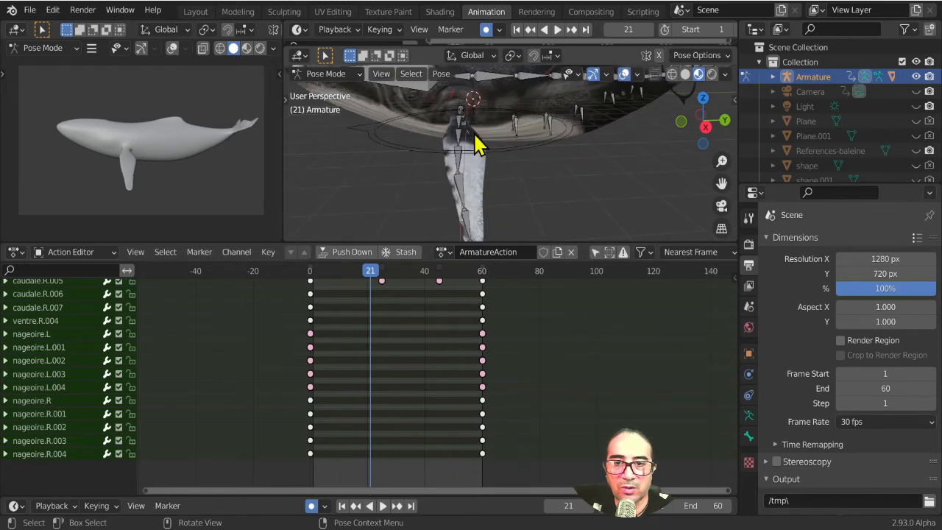
click(460, 125)
key(r)
key(z)
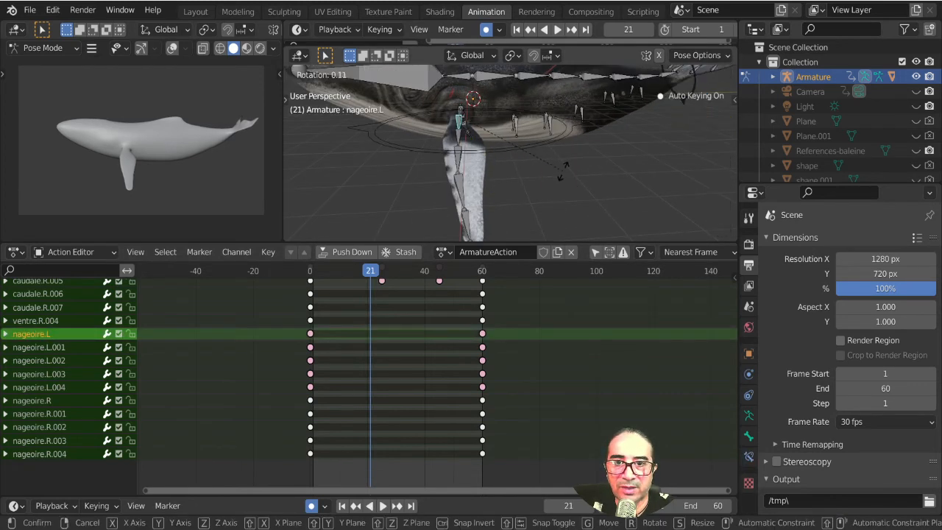
click(547, 189)
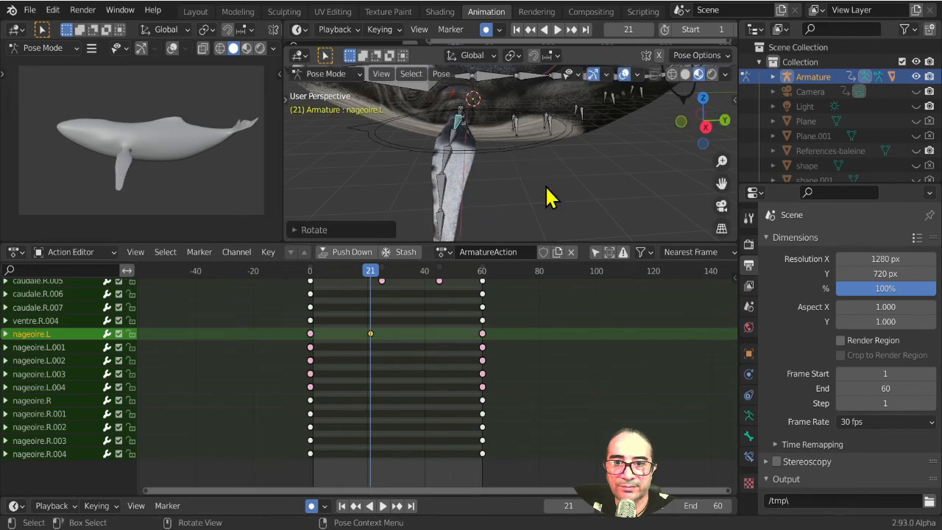
click(424, 271)
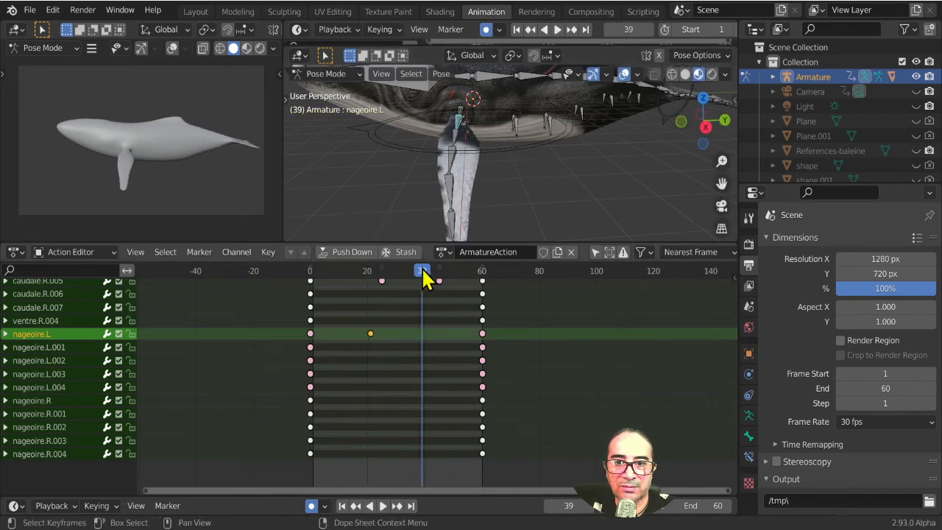
click(370, 272)
key(space)
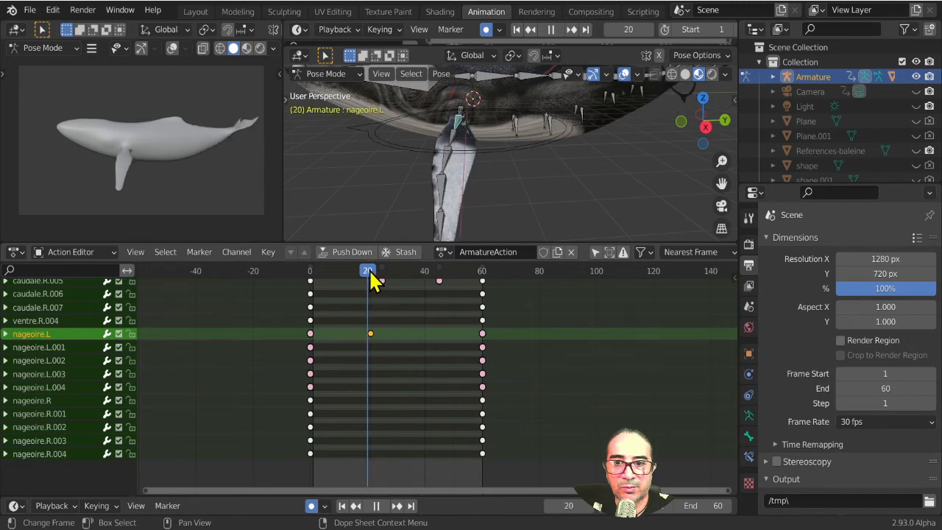
key(space)
Rotate nageoire.L.001 and nageoire.L.002 freely at frame 21 to continue the left fin's forward bend.
click(453, 144)
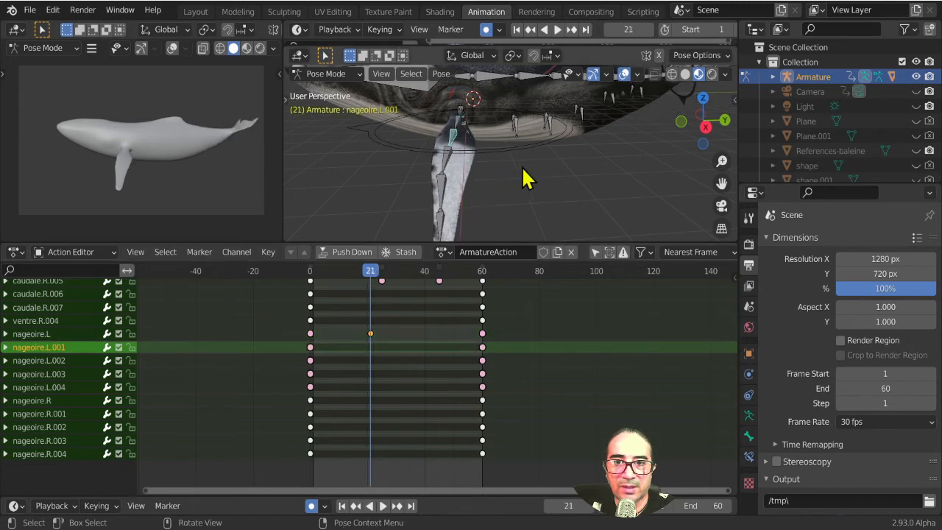
key(r)
key(r)
click(493, 180)
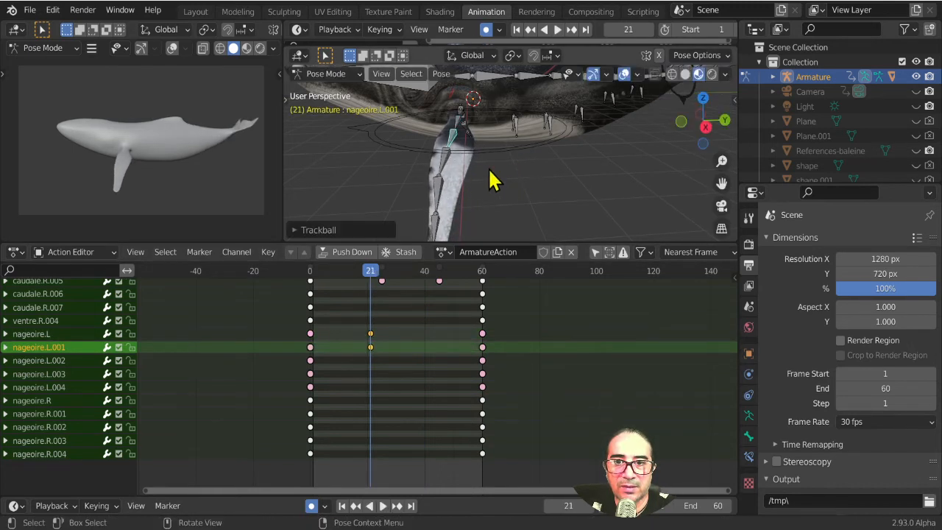
click(445, 171)
key(r)
key(r)
click(530, 189)
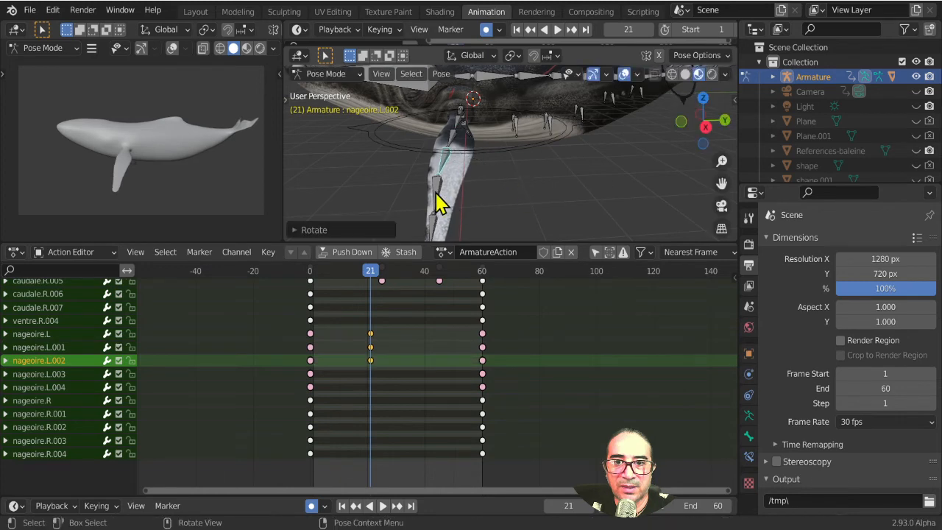
Rotate the outer left fin bones nageoire.L.003 and nageoire.L.004 slightly at frame 21.
click(437, 203)
key(r)
key(r)
click(467, 219)
click(433, 233)
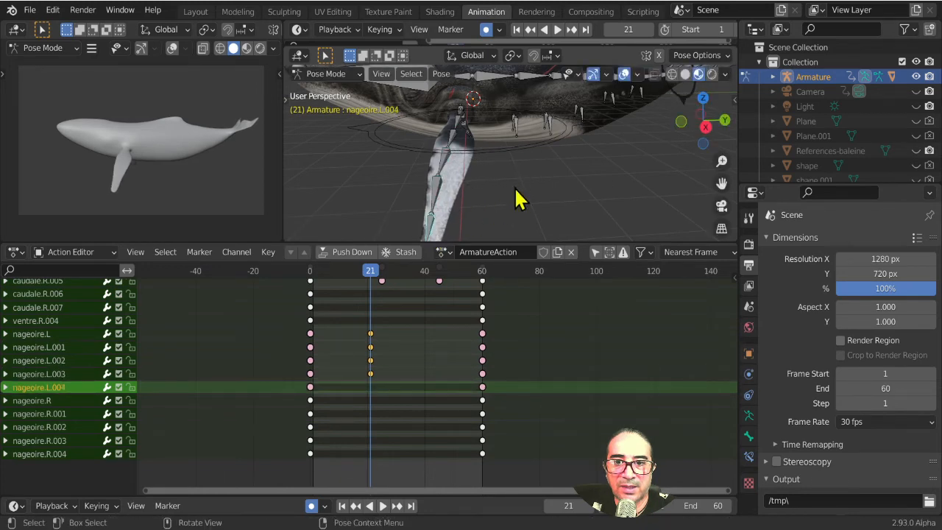
key(r)
key(r)
click(515, 205)
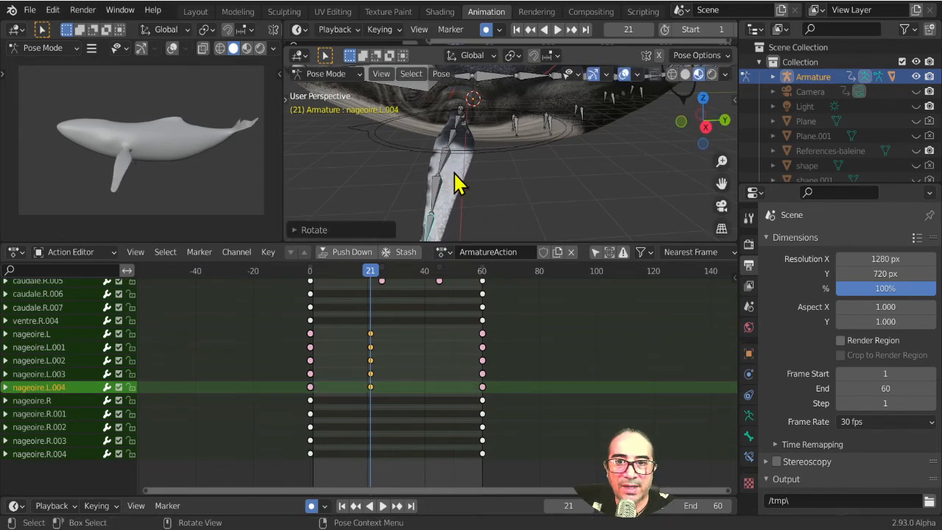
Copy the pose of all five left fin bones and paste it mirrored onto the right fin at frame 21.
middle_drag(456, 184, 615, 187)
shift+click(536, 190)
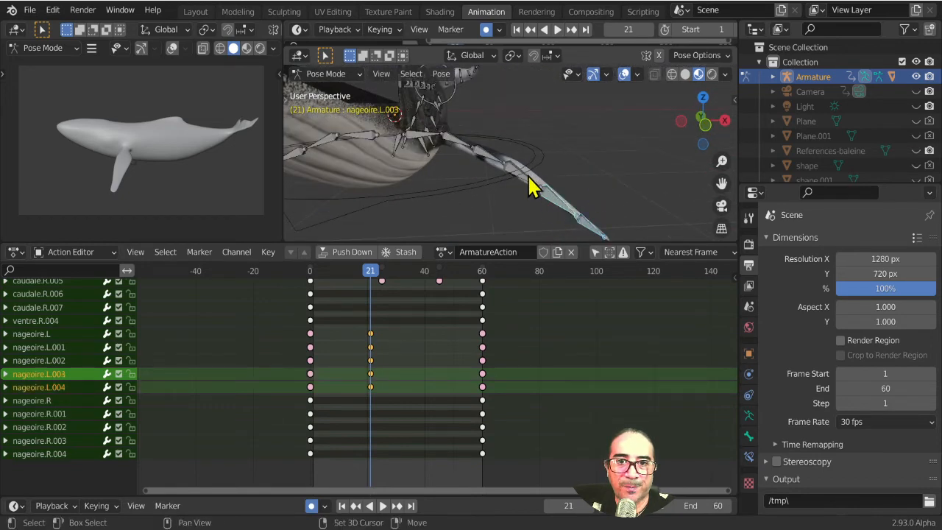
shift+click(503, 159)
shift+click(471, 155)
shift+click(498, 165)
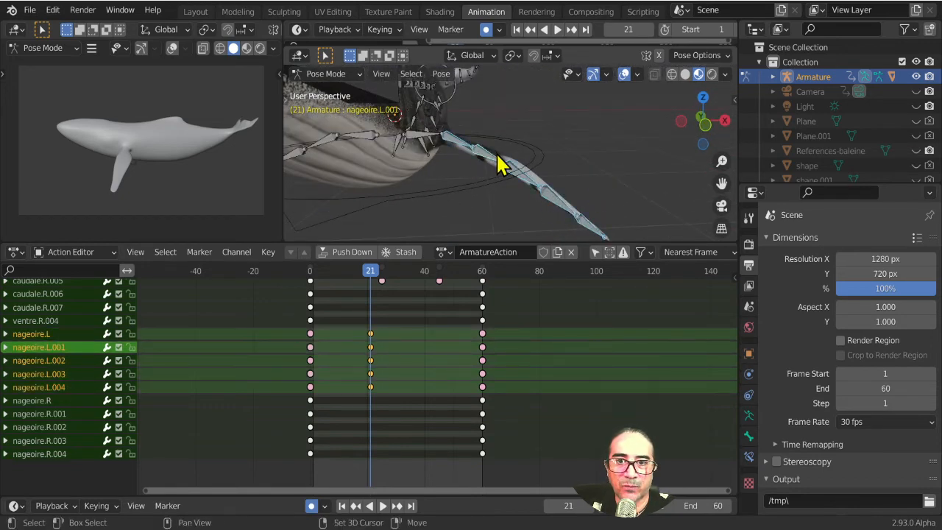
key(ctrl+shift+v)
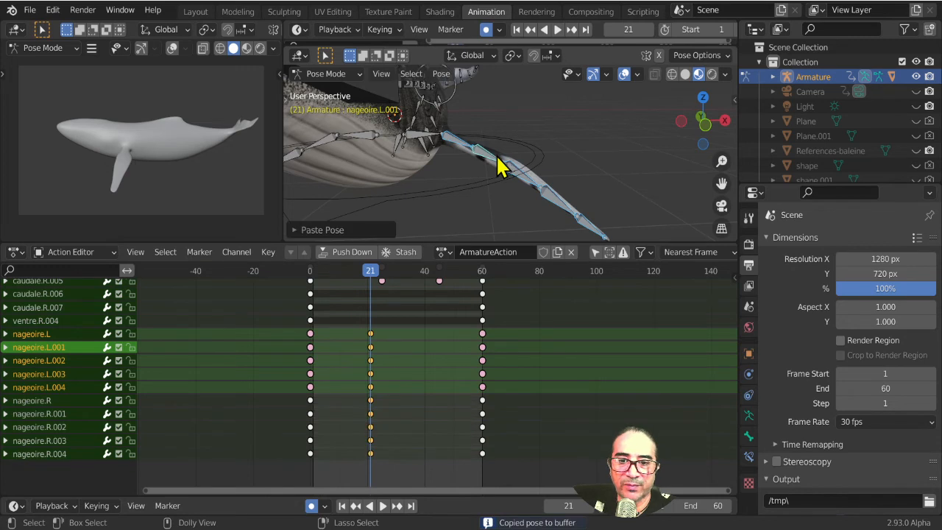
Delay the middle keyframes of nageoire.L.004 and nageoire.R.004 by 22 frames to frame 43.
click(370, 388)
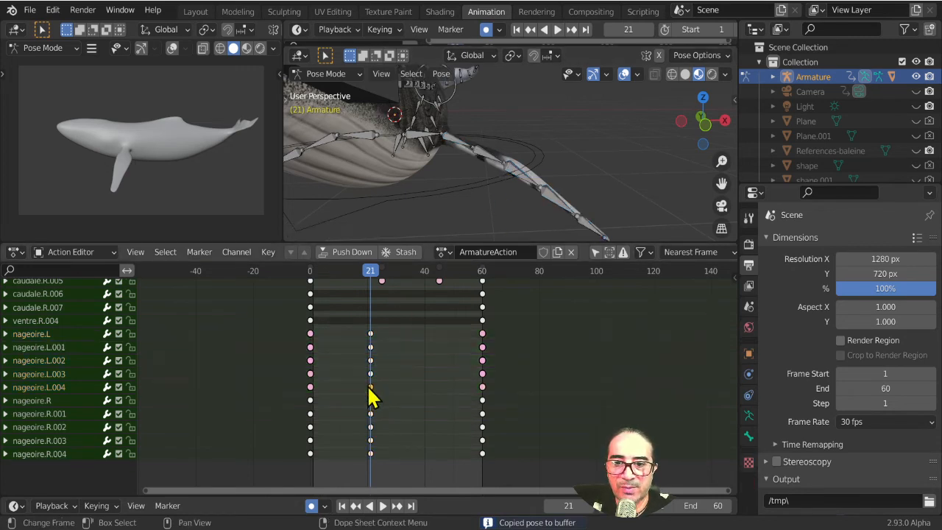
key(space)
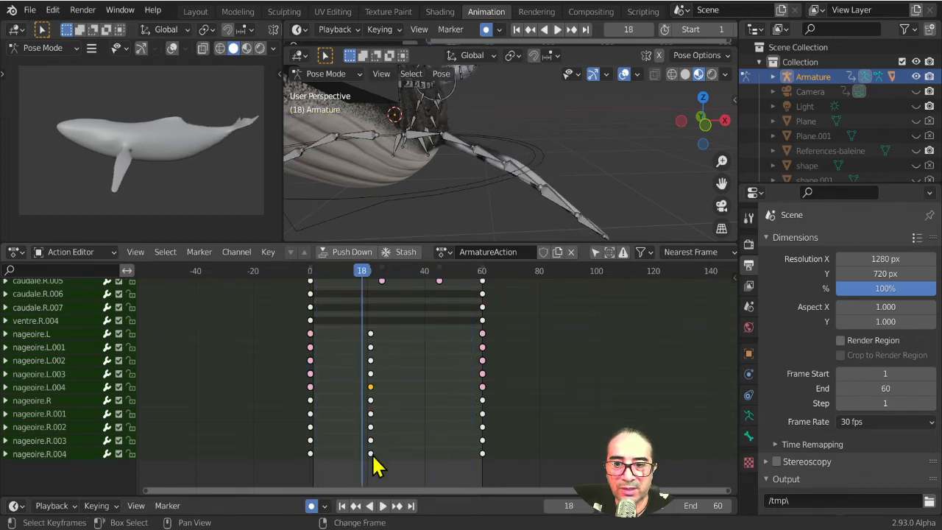
key(g)
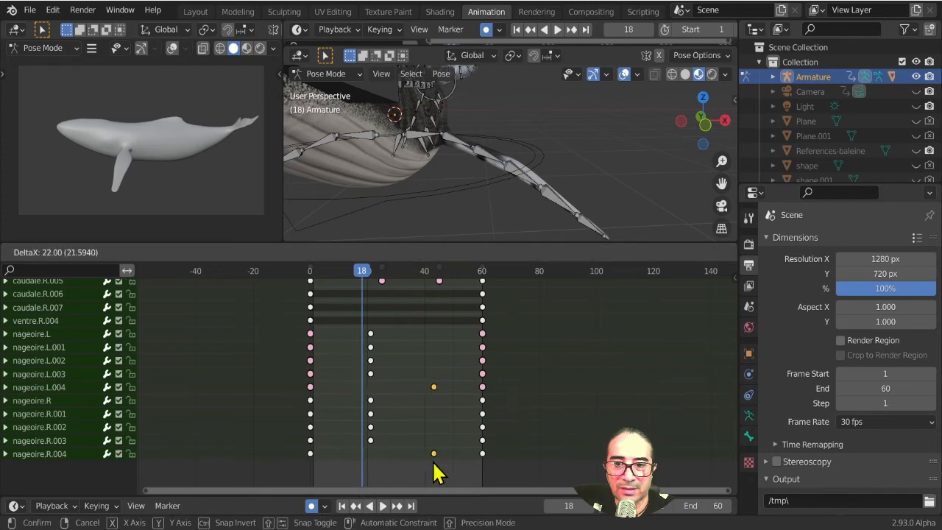
click(434, 471)
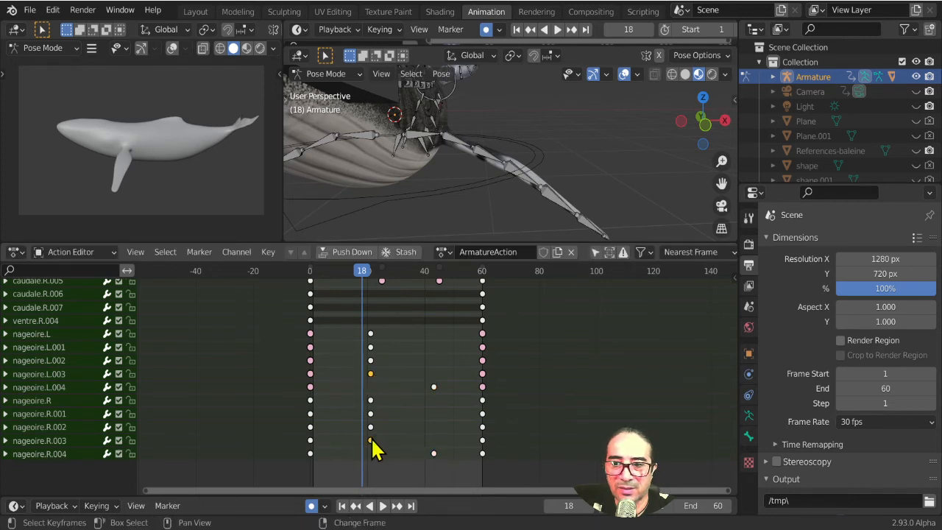
Delay both fins' middle keyframes for the .003 bones to frame 39 and for the .002 bones to frame 32.
key(g)
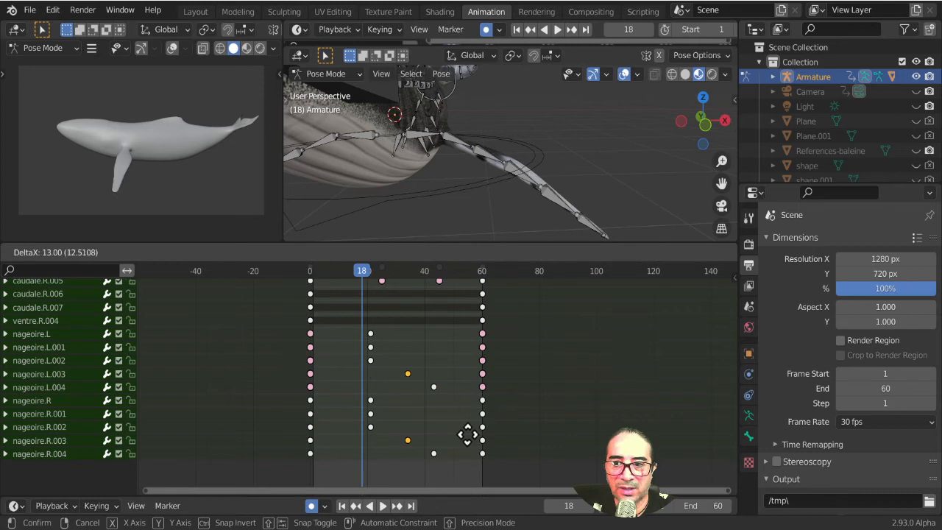
click(480, 434)
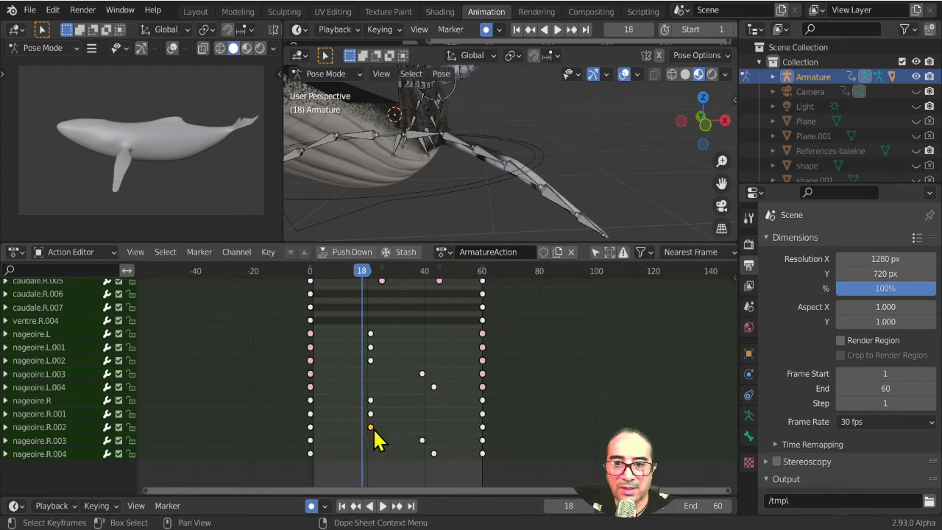
key(g)
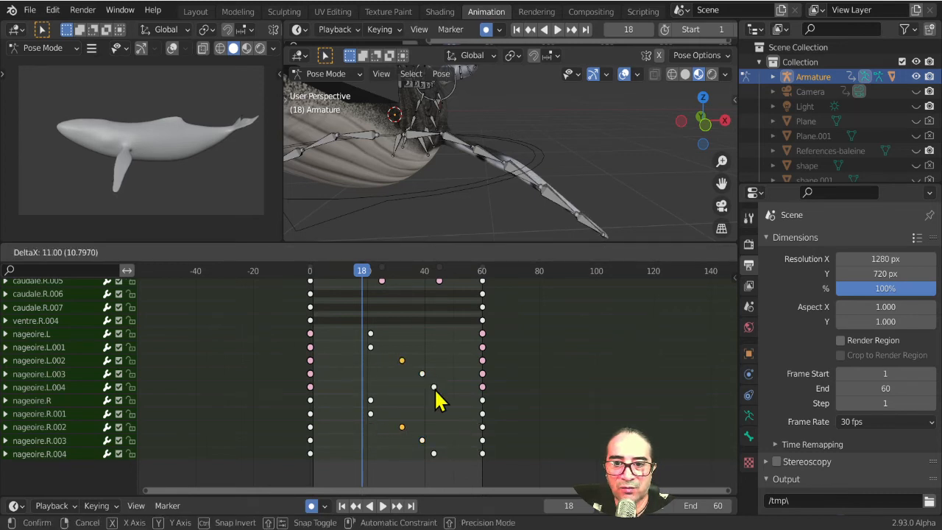
click(436, 398)
Move the middle keyframes of nageoire.L and nageoire.R to frame 11, and those of both .001 fin bones to frame 16.
shift+click(371, 401)
key(g)
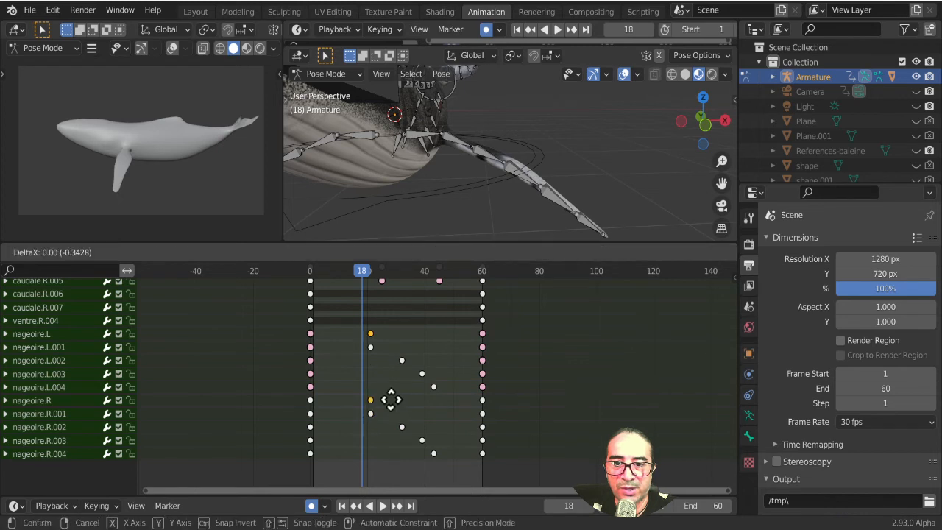
click(371, 424)
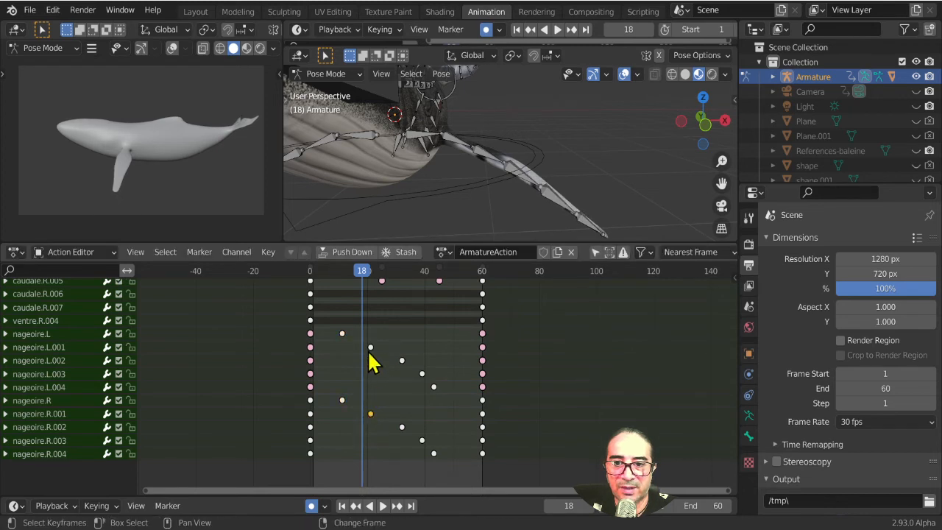
key(g)
click(404, 374)
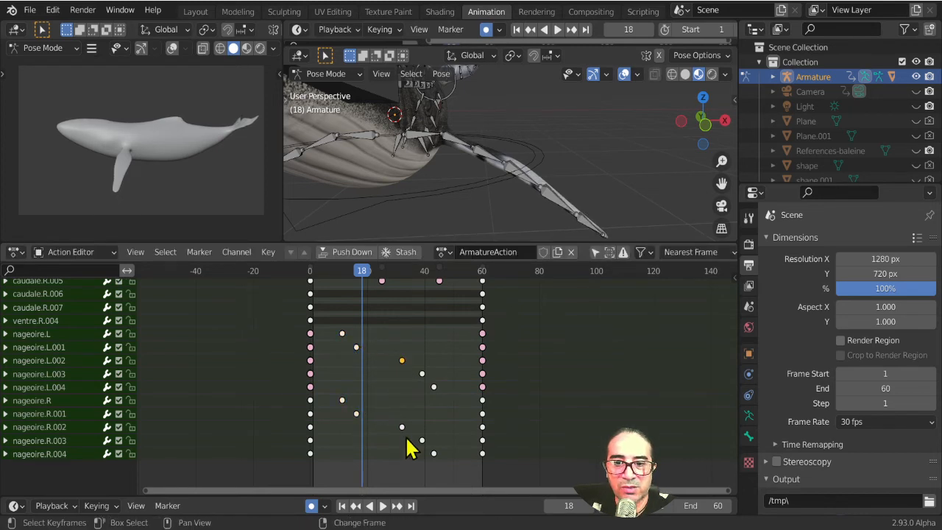
Move both fins' middle keyframes earlier, to frame 22 for the .002 bones and frame 29 for the .003 bones.
key(g)
click(388, 420)
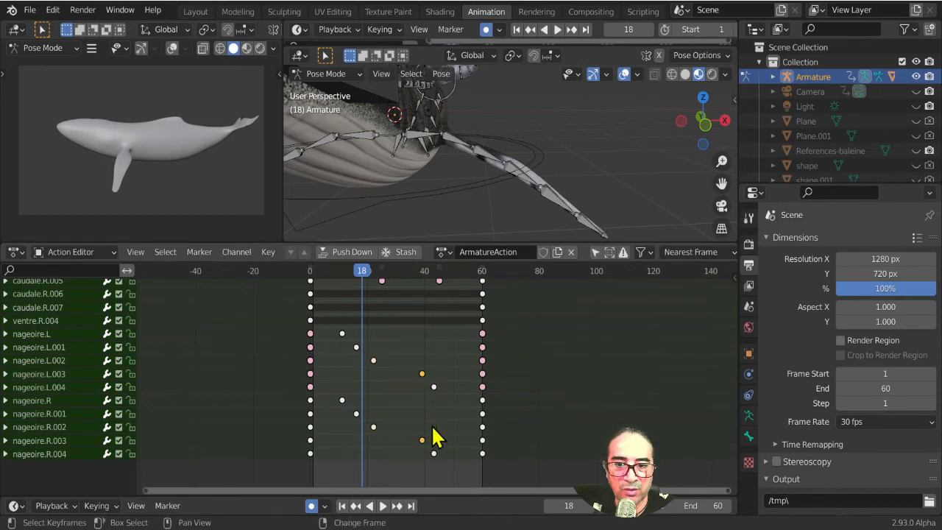
key(g)
click(408, 407)
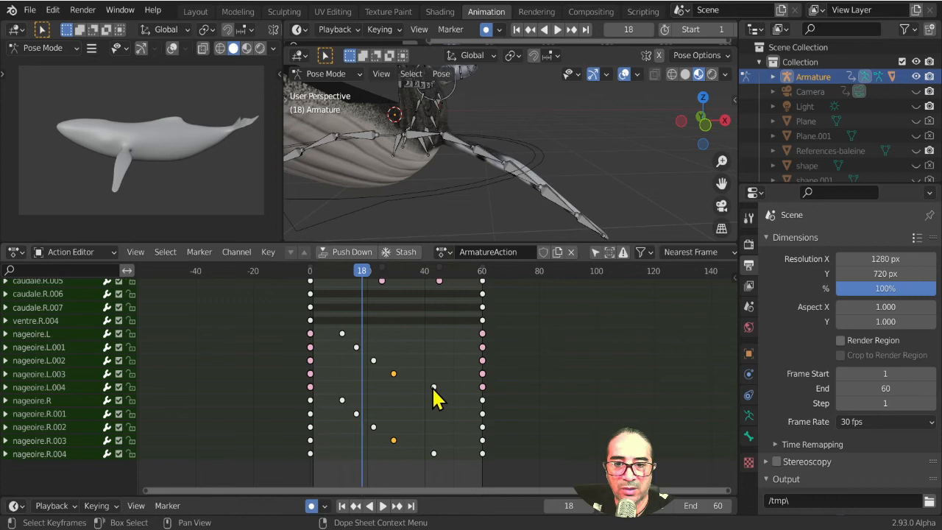
Move the middle keyframes of nageoire.L.004 and nageoire.R.004 to frame 35, and play the animation from the start.
key(g)
click(420, 434)
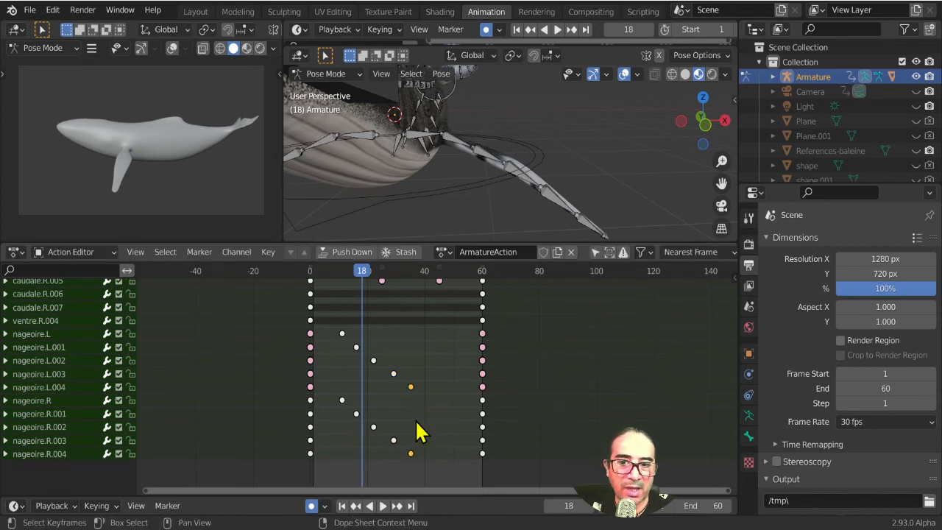
click(311, 270)
key(space)
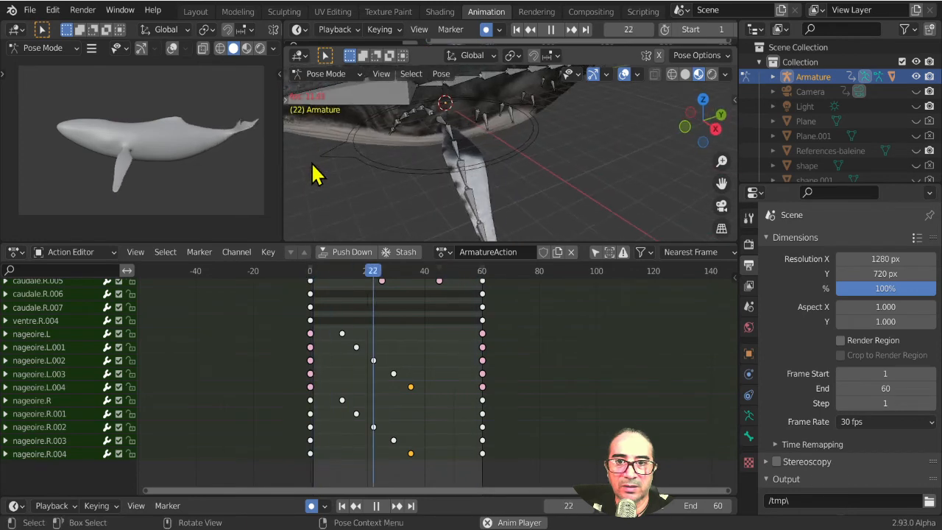
Hide the overlays in the textured viewport and inspect the playing swim cycle from the whale's side in a maximized view.
click(624, 74)
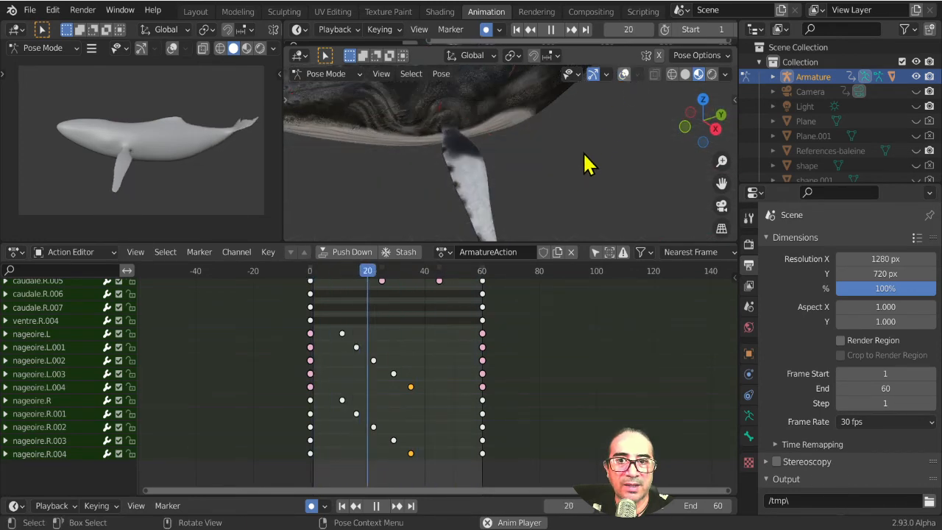
key(ctrl+space)
scroll(553, 262, down, 5)
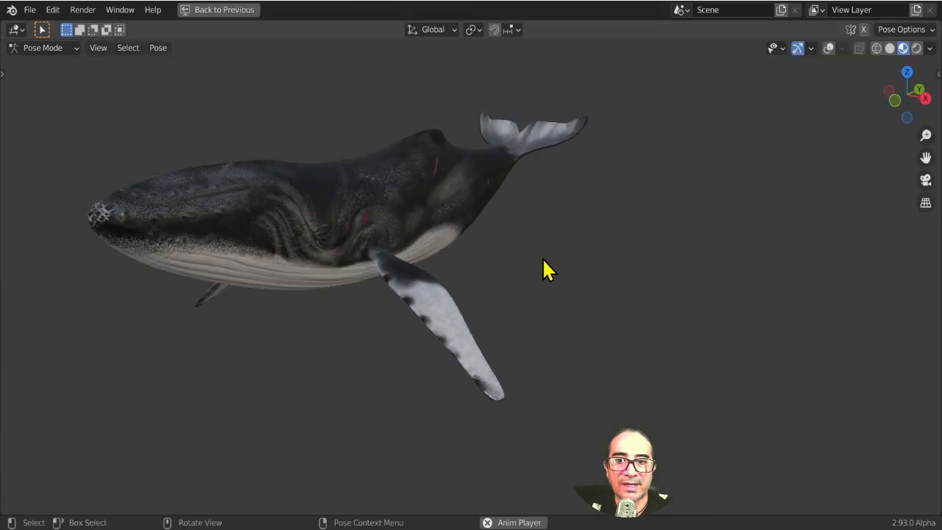
middle_drag(496, 260, 401, 221)
middle_drag(380, 346, 374, 370)
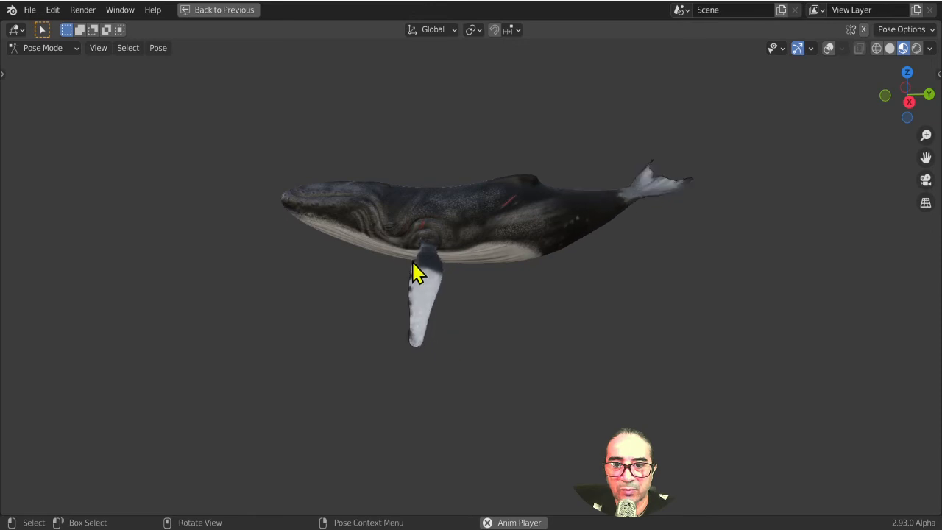
key(ctrl+space)
Shift all middle keyframes of both fins 10 frames later, from frame 21 for the root bones to frame 45 for the .004 bones.
scroll(367, 376, down, 2)
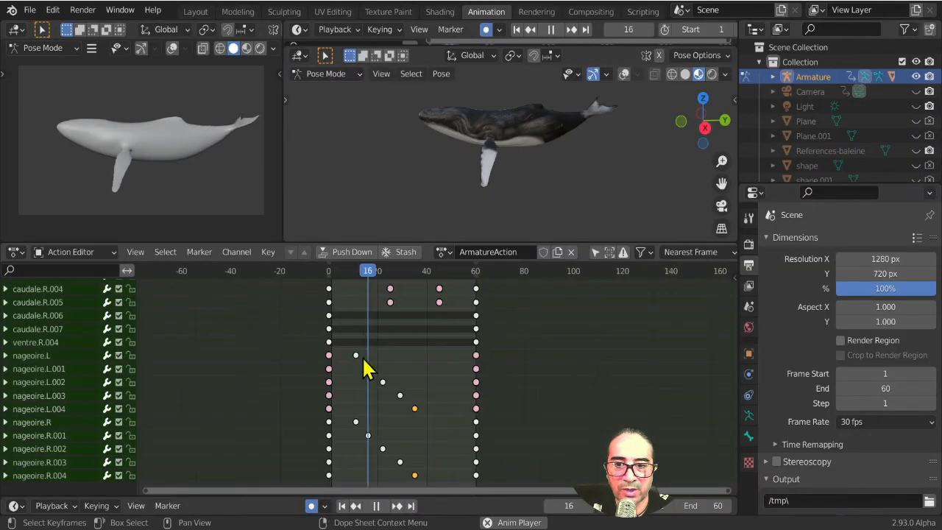
drag(352, 359, 430, 479)
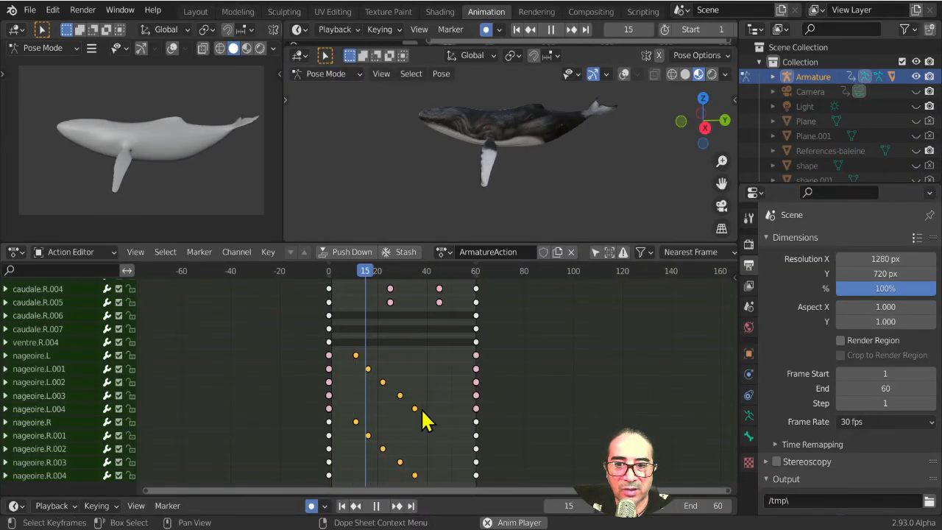
key(g)
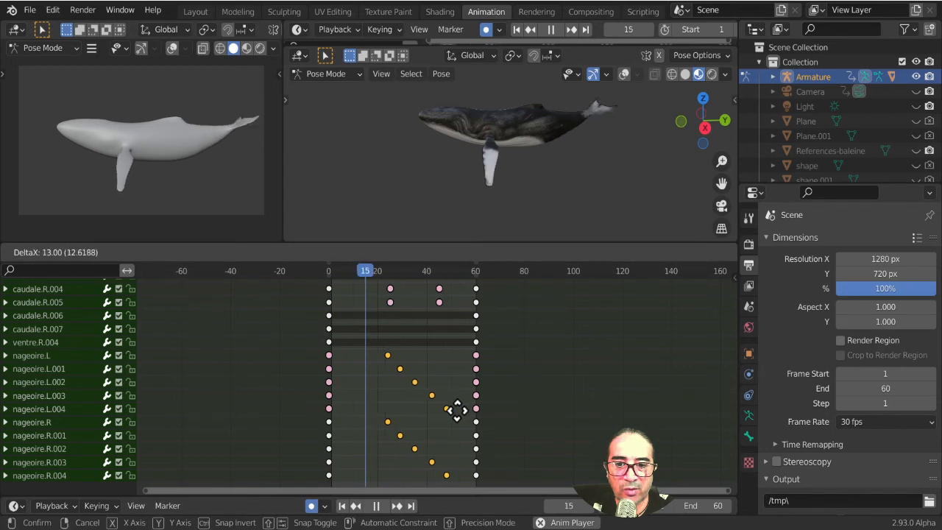
click(460, 410)
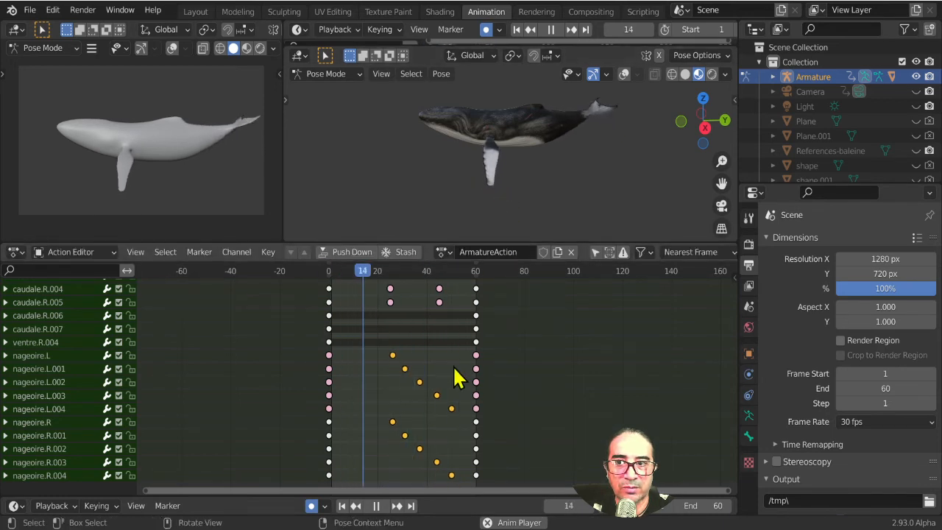
key(g)
click(429, 385)
Scale the fins' middle keyframes apart and shift them to frames 18, 25, 34, 44 and 53 from root to .004 bones.
key(s)
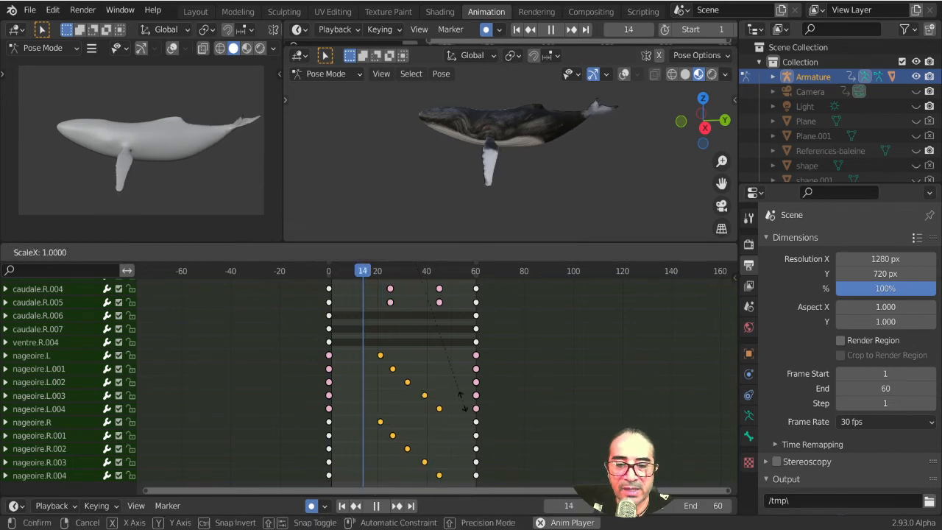
click(498, 416)
key(g)
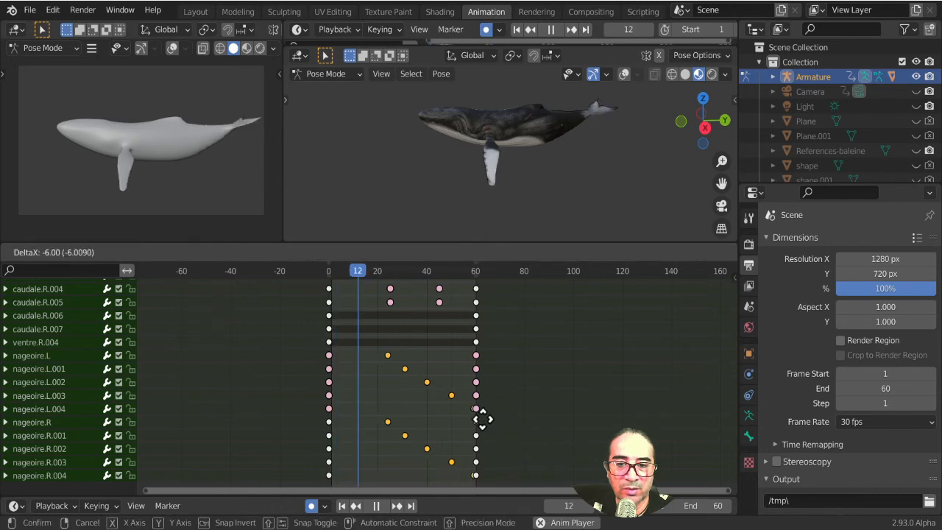
click(465, 435)
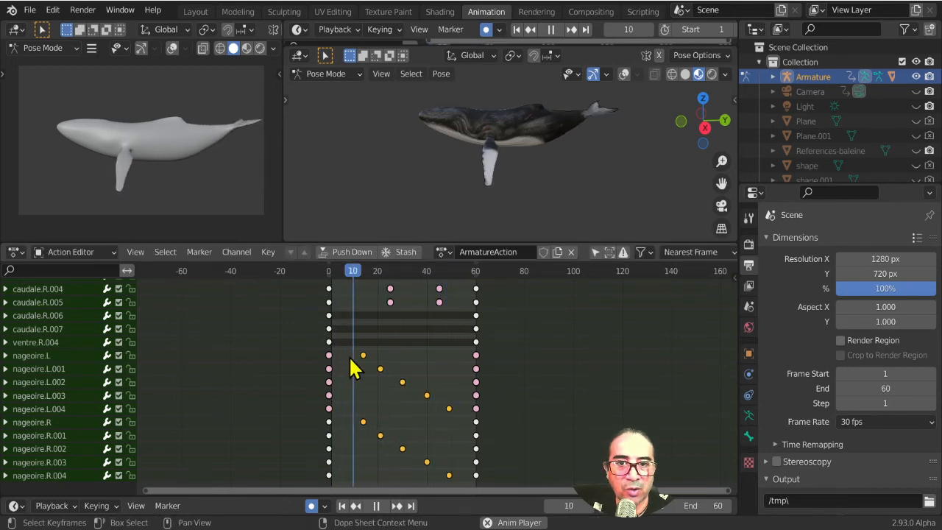
key(g)
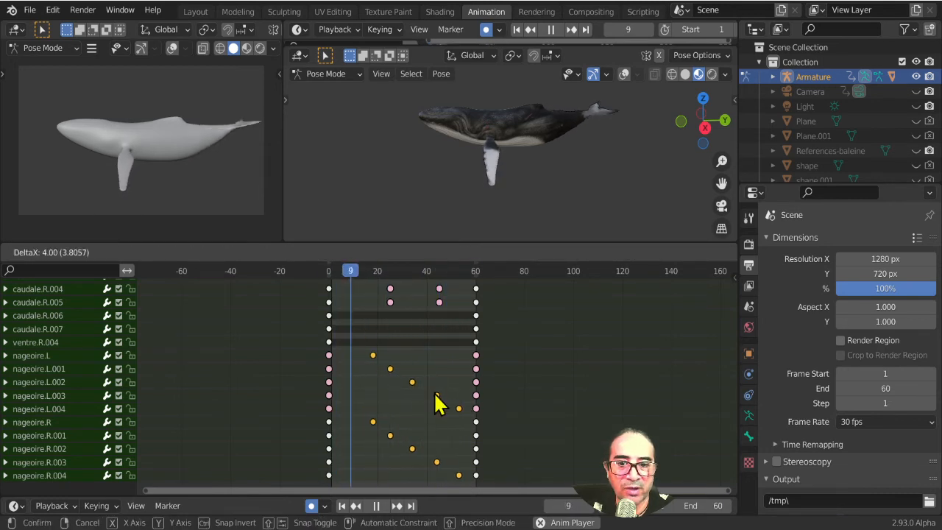
click(437, 400)
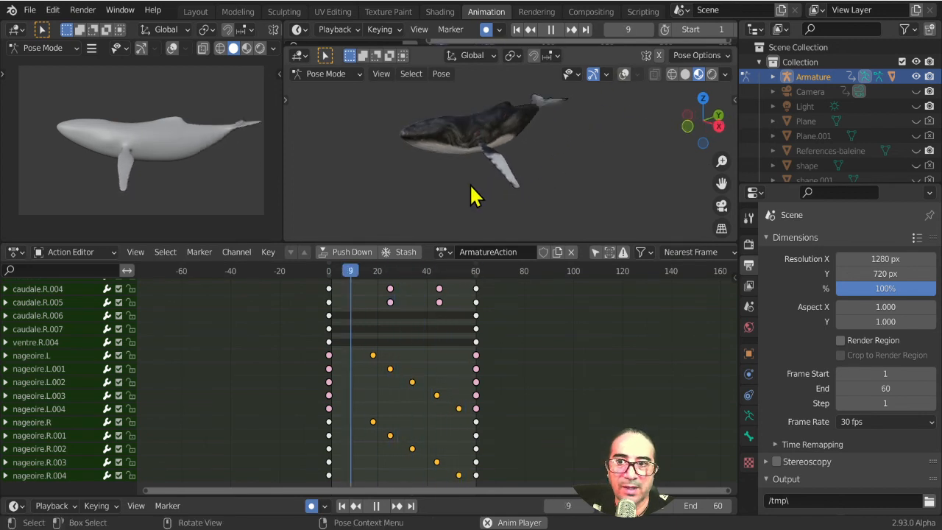
Examine the respaced fin motion from the whale's front in a maximized viewport.
key(ctrl+space)
scroll(414, 349, up, 3)
middle_drag(436, 358, 422, 398)
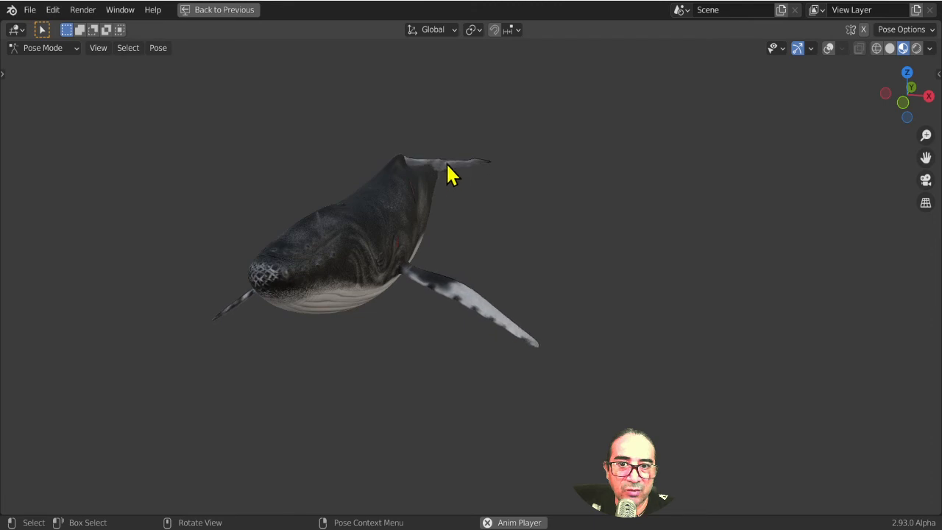
key(ctrl+space)
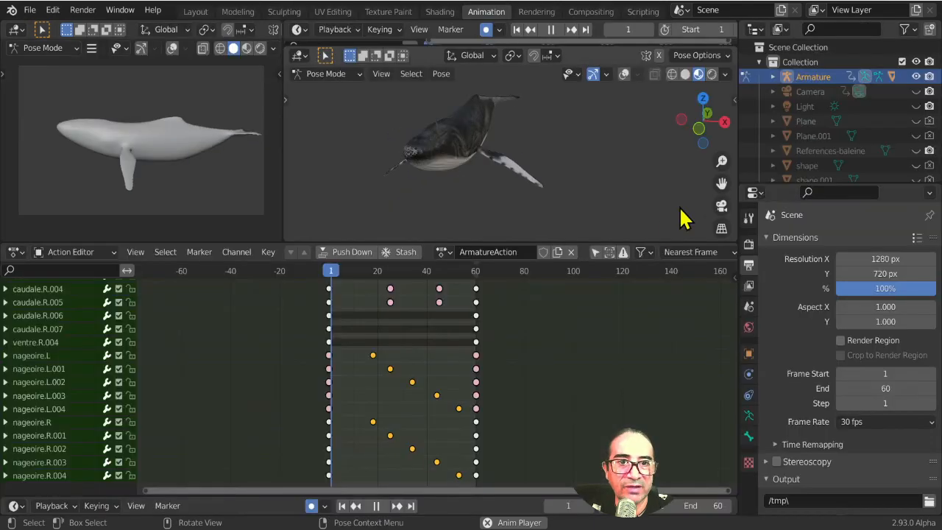
Set the animation's end frame to 57.
scroll(662, 29, down, 3)
click(686, 29)
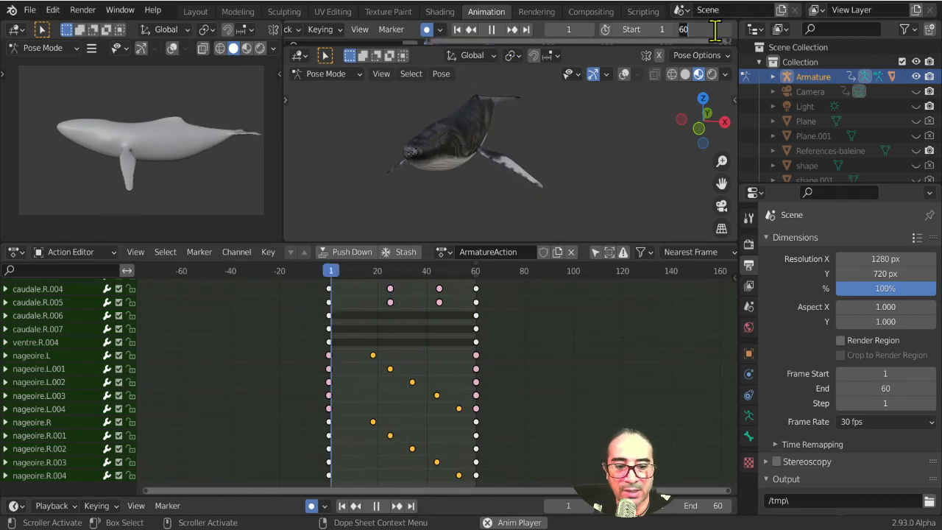
text(57)
key(Return)
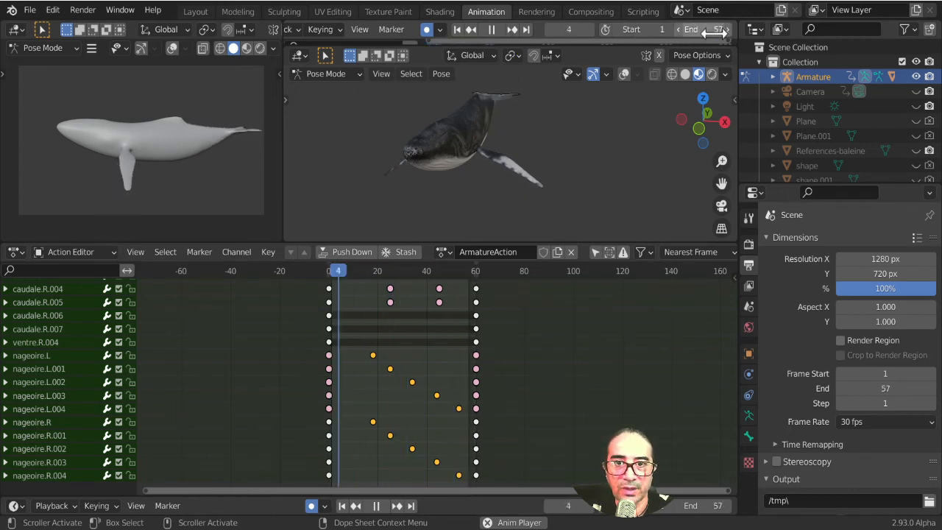
Maximize the viewport and check the shortened swim loop up close from the whale's front and side.
key(ctrl+space)
scroll(500, 310, up, 3)
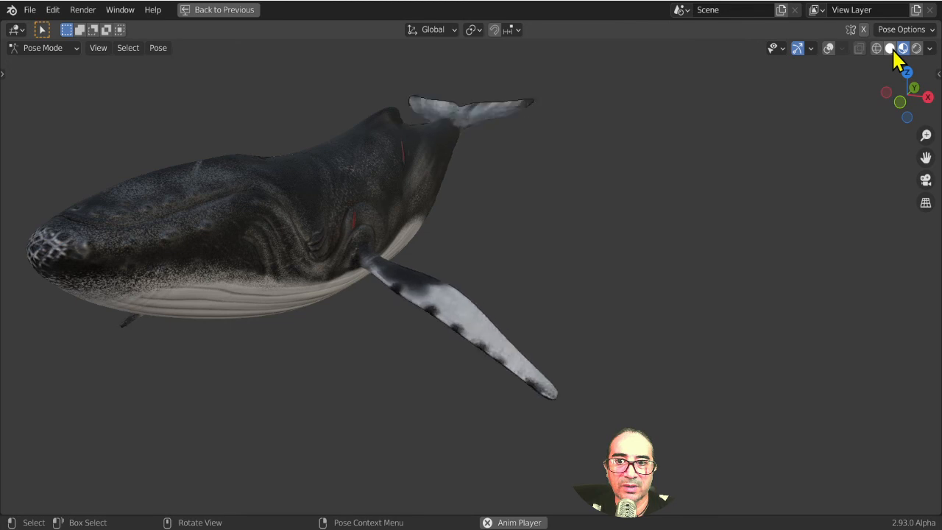
middle_drag(543, 319, 605, 305)
middle_drag(553, 286, 552, 305)
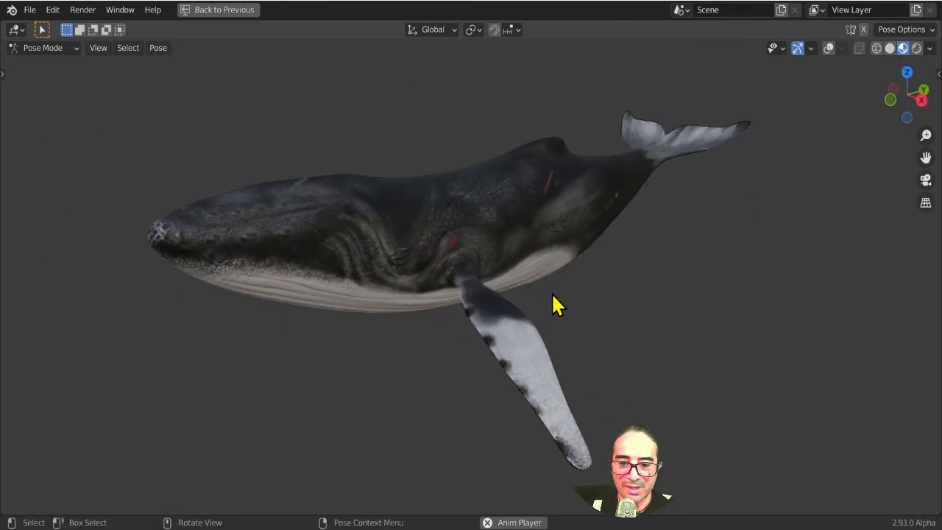